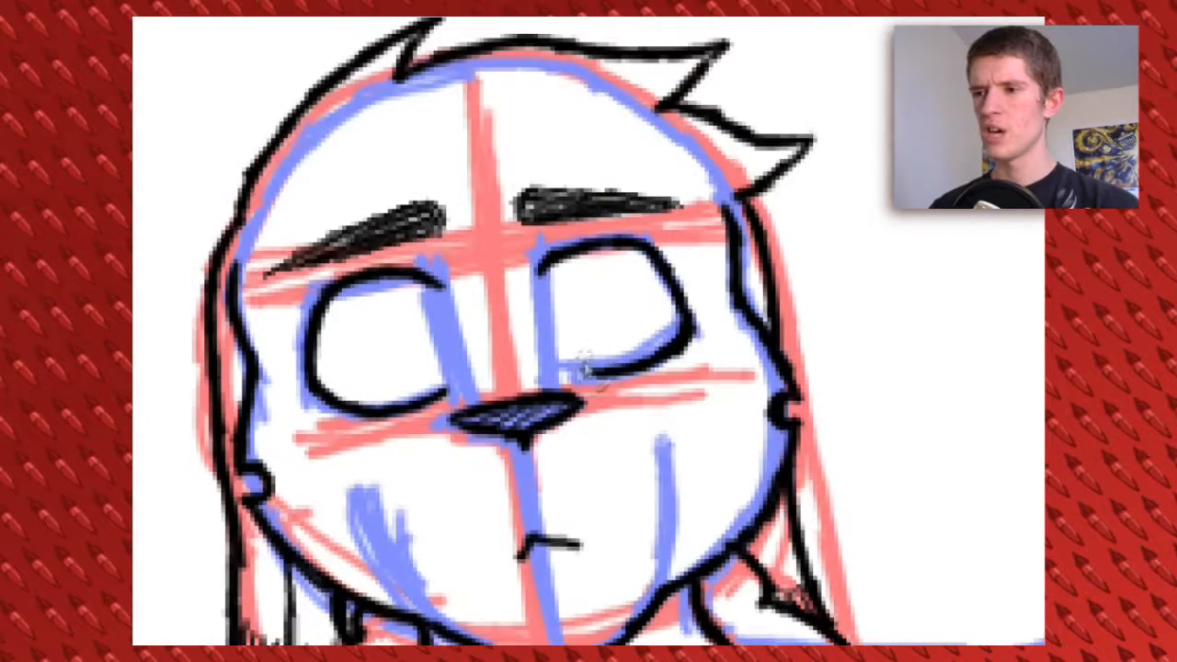
# Examine the head's line art up close over the sketch and at full size without the sketch
pyautogui.moveTo(621, 488); pyautogui.dragTo(669, 379)
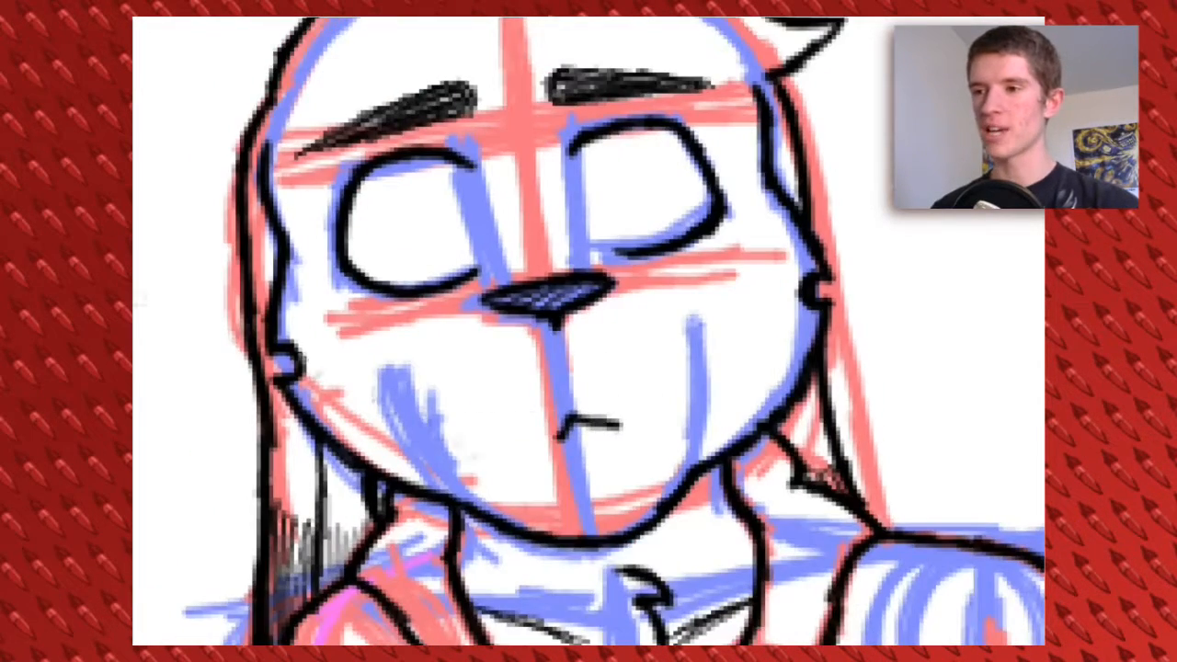
pyautogui.click(134, 386)
pyautogui.click(276, 653)
pyautogui.click(279, 557)
pyautogui.moveTo(612, 550); pyautogui.dragTo(585, 420)
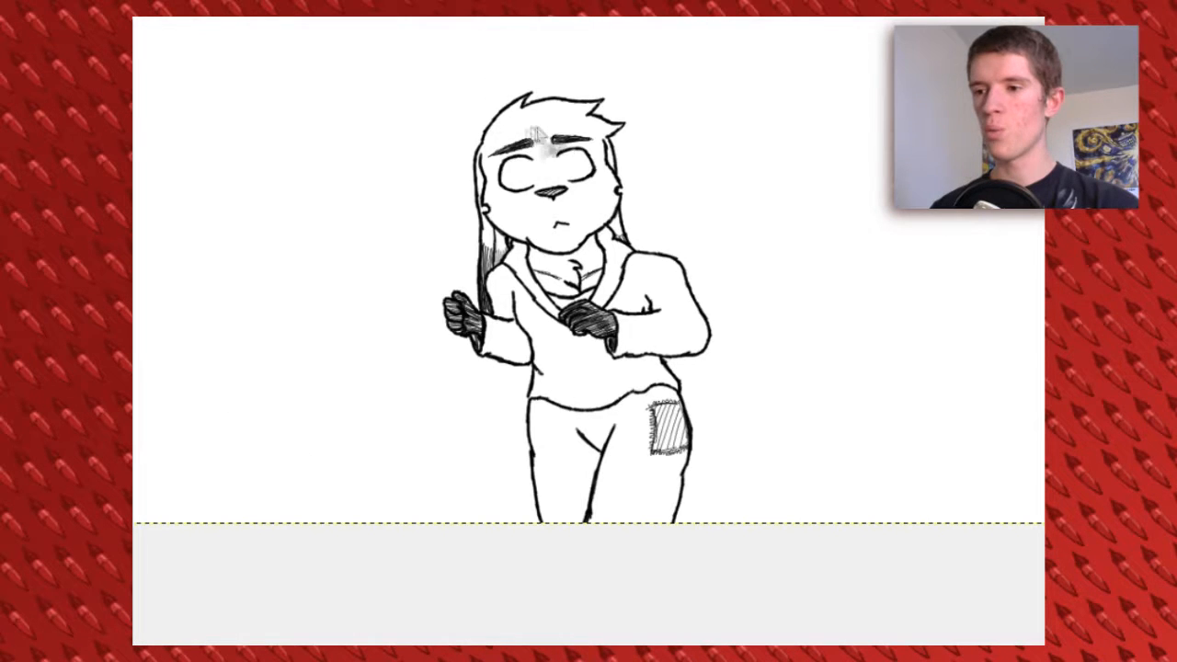
pyautogui.moveTo(549, 125)
pyautogui.mouseDown()
pyautogui.moveTo(538, 127)
pyautogui.moveTo(564, 136)
pyautogui.moveTo(555, 136)
pyautogui.mouseUp()
pyautogui.click(276, 652)
pyautogui.click(278, 532)
# Try to flip the hair outline horizontally and rotate it to fit the top of the head
pyautogui.hotkey('ctrl', 'x')
pyautogui.hotkey('ctrl', 'v')
pyautogui.click(617, 185)
pyautogui.moveTo(534, 276); pyautogui.dragTo(533, 310)
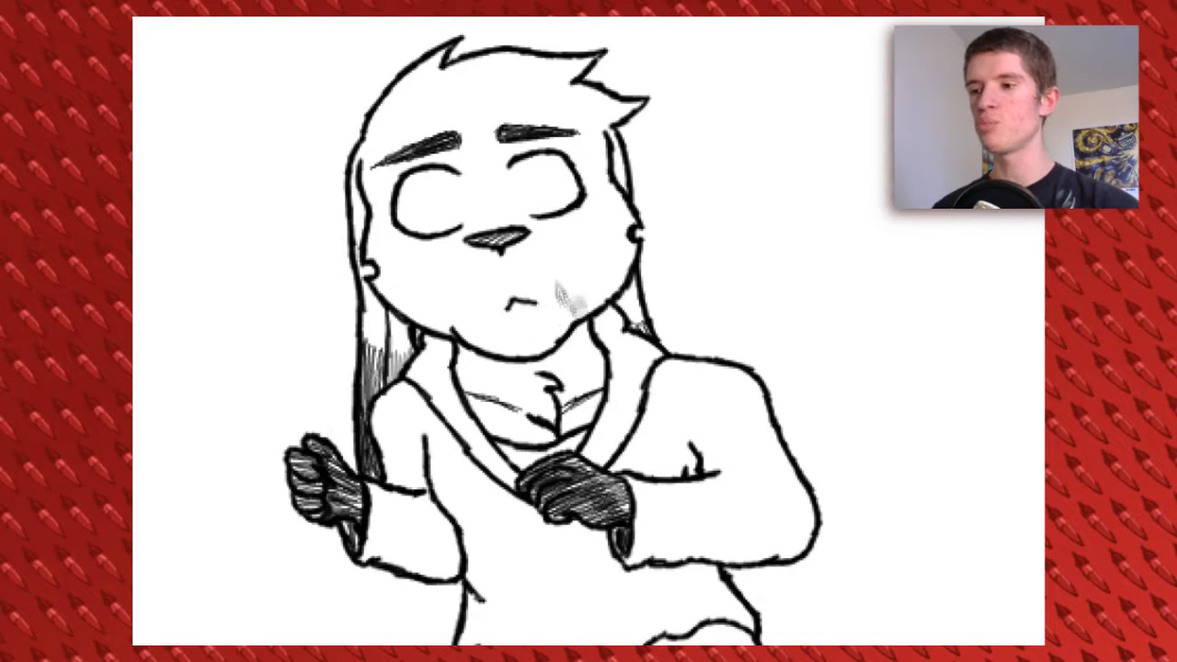
pyautogui.moveTo(471, 112)
pyautogui.mouseDown()
pyautogui.moveTo(487, 201)
pyautogui.moveTo(542, 197)
pyautogui.moveTo(520, 109)
pyautogui.moveTo(502, 99)
pyautogui.mouseUp()
pyautogui.hotkey('ctrl', 'shift', 'h')
pyautogui.moveTo(487, 191)
pyautogui.mouseDown()
pyautogui.moveTo(504, 188)
pyautogui.moveTo(477, 141)
pyautogui.mouseUp()
pyautogui.hotkey('shift', 'r')
pyautogui.click(631, 209)
pyautogui.moveTo(633, 212); pyautogui.dragTo(638, 195)
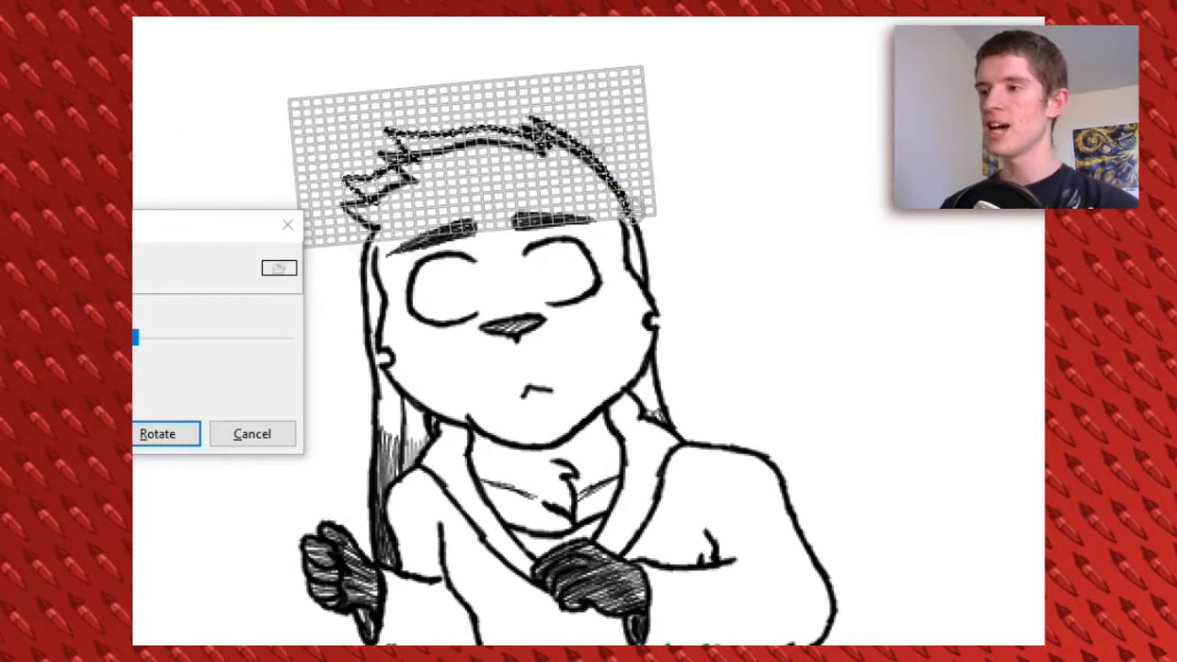
pyautogui.click(159, 433)
# Delete the hair outline and redraw it over the sketched head with spiky tufts pointing to the left
pyautogui.press('Delete')
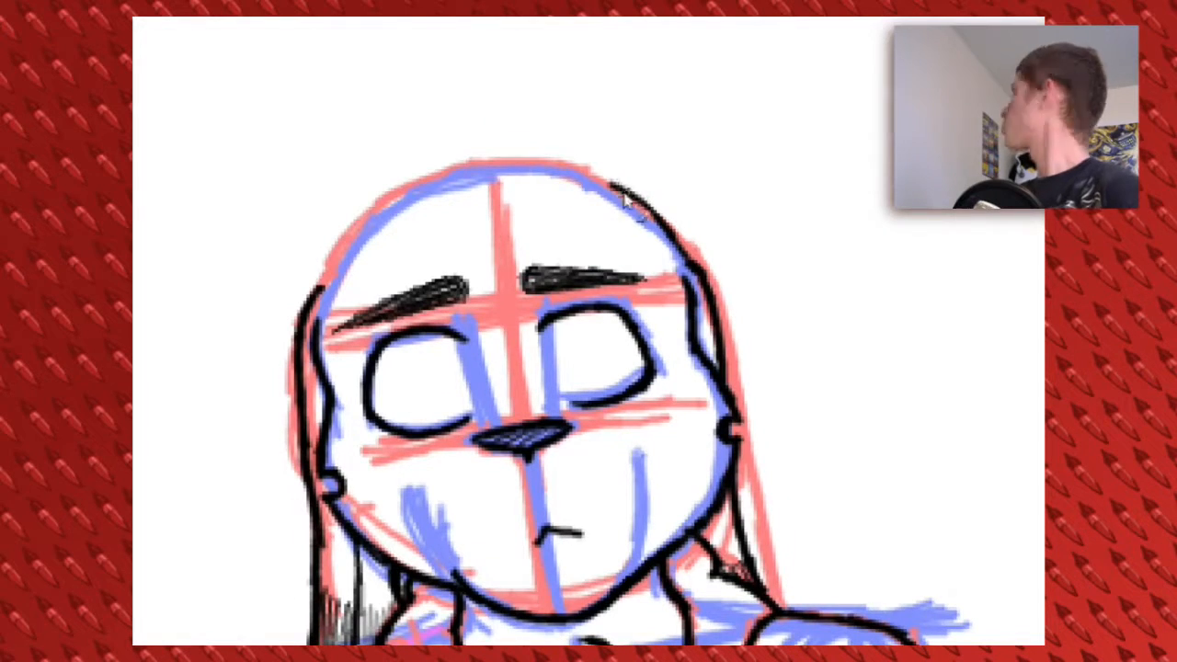
pyautogui.moveTo(624, 191)
pyautogui.mouseDown()
pyautogui.moveTo(517, 145)
pyautogui.moveTo(492, 166)
pyautogui.moveTo(424, 166)
pyautogui.moveTo(319, 216)
pyautogui.moveTo(343, 261)
pyautogui.moveTo(308, 328)
pyautogui.mouseUp()
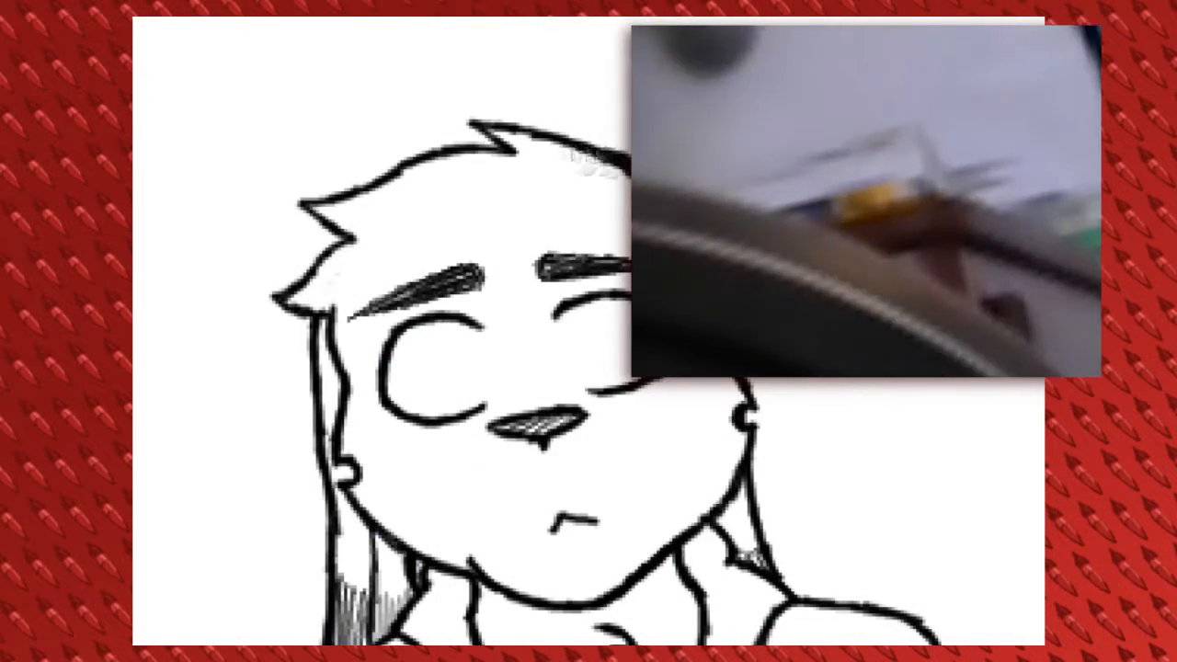
pyautogui.moveTo(606, 158); pyautogui.dragTo(638, 177)
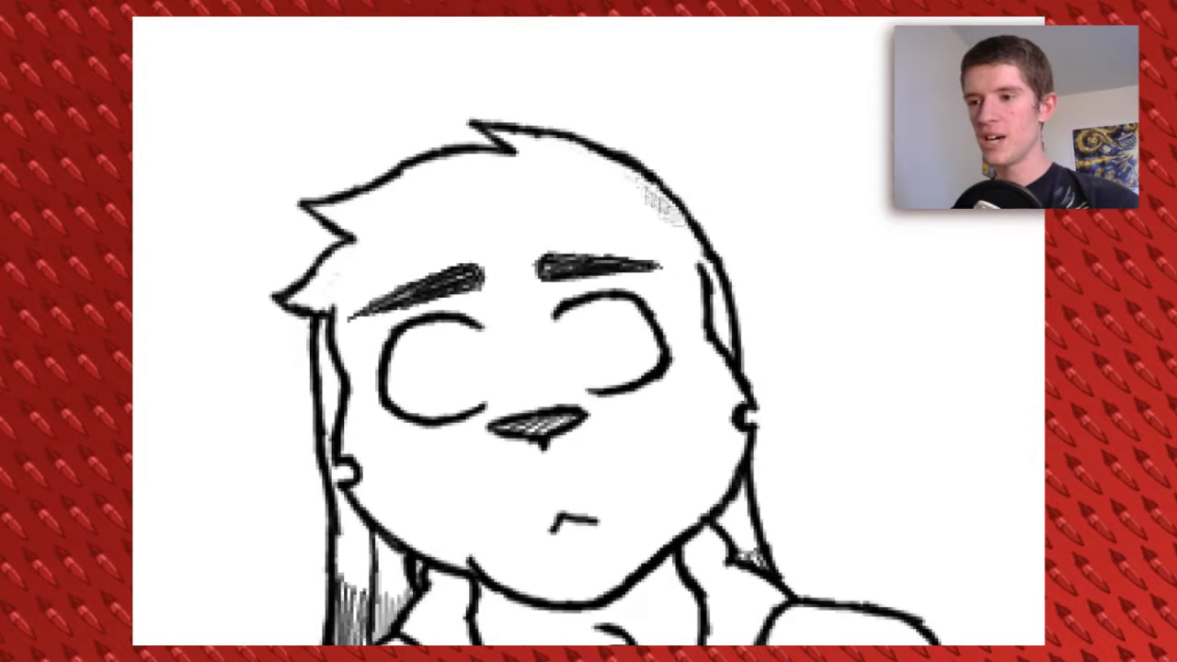
# Try to flip the eyebrows horizontally and rotate them to follow the head's tilt
pyautogui.scroll(-3, 161, 195)
pyautogui.moveTo(405, 171)
pyautogui.mouseDown()
pyautogui.moveTo(504, 199)
pyautogui.moveTo(606, 124)
pyautogui.moveTo(406, 172)
pyautogui.mouseUp()
pyautogui.hotkey('shift', 'f')
pyautogui.click(479, 206)
pyautogui.hotkey('shift', 'r')
pyautogui.click(664, 222)
pyautogui.moveTo(663, 222); pyautogui.dragTo(670, 177)
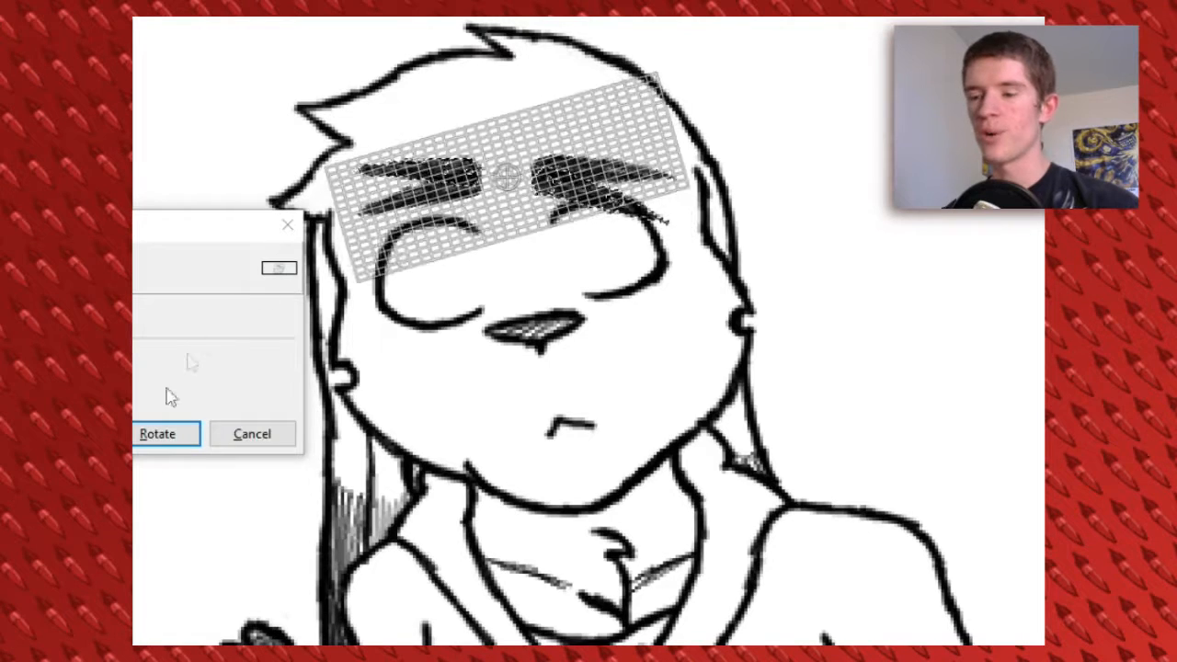
pyautogui.click(160, 432)
# Try moving the eyebrow slightly to the left, then undo the last three edits
pyautogui.press('m')
pyautogui.moveTo(562, 175); pyautogui.dragTo(554, 173)
pyautogui.hotkey('ctrl', 'shift', 'a')
pyautogui.hotkey('shift', 'e')
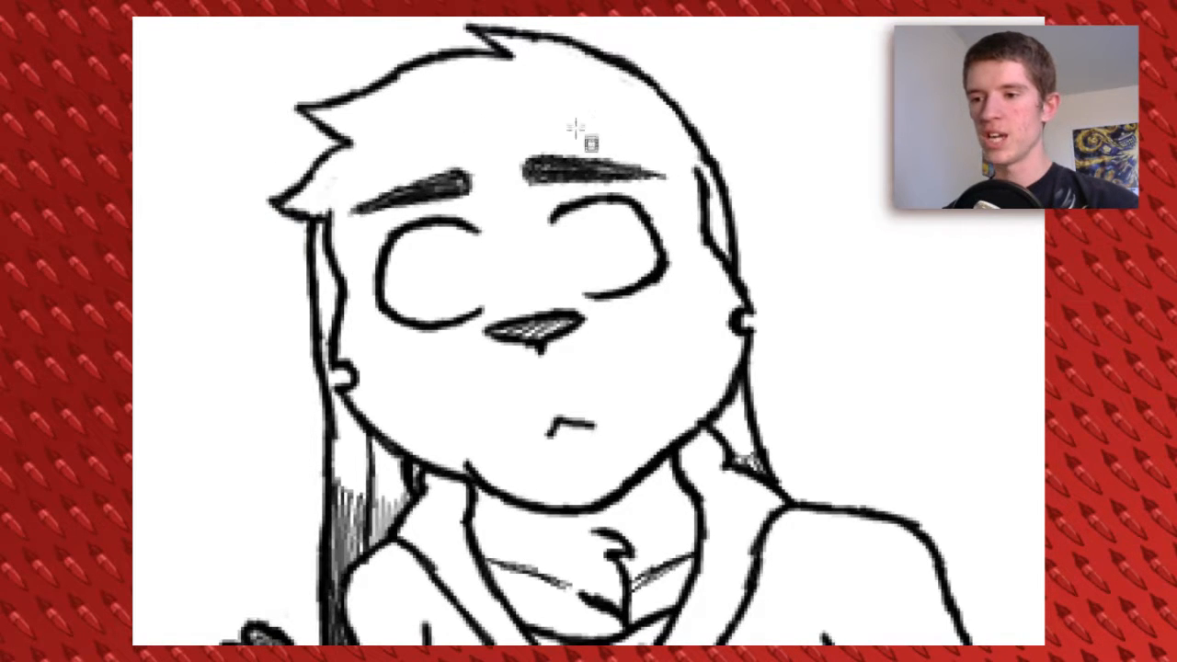
pyautogui.hotkey('ctrl', 'z')
pyautogui.hotkey('ctrl', 'z')
pyautogui.hotkey('ctrl', 'z')
pyautogui.hotkey('ctrl', 'z')
pyautogui.hotkey('ctrl', 'z')
pyautogui.hotkey('ctrl', 'z')
# Delete the eyebrows, eyes and nose from the head's line art
pyautogui.moveTo(618, 176); pyautogui.dragTo(651, 178)
pyautogui.moveTo(422, 180)
pyautogui.mouseDown()
pyautogui.moveTo(656, 316)
pyautogui.moveTo(447, 166)
pyautogui.mouseUp()
pyautogui.press('Delete')
pyautogui.hotkey('ctrl', 'shift', 'a')
# Redraw the black outlines of both eyes along the blue sketch
pyautogui.click(279, 655)
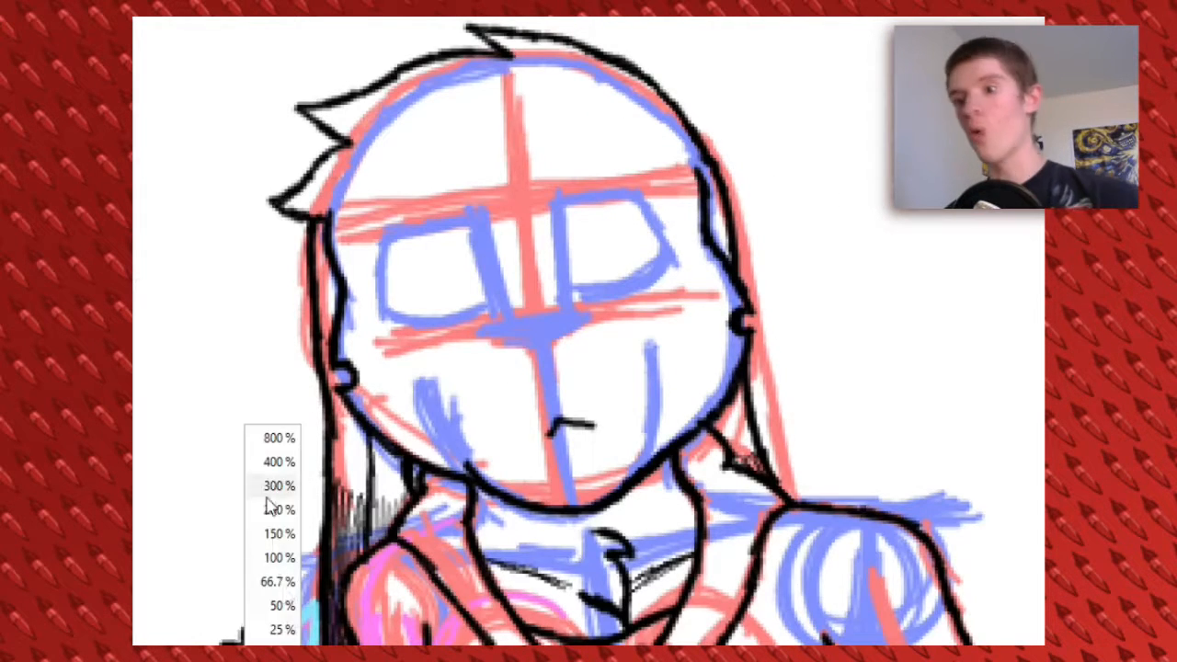
pyautogui.click(274, 462)
pyautogui.moveTo(551, 180); pyautogui.dragTo(658, 156)
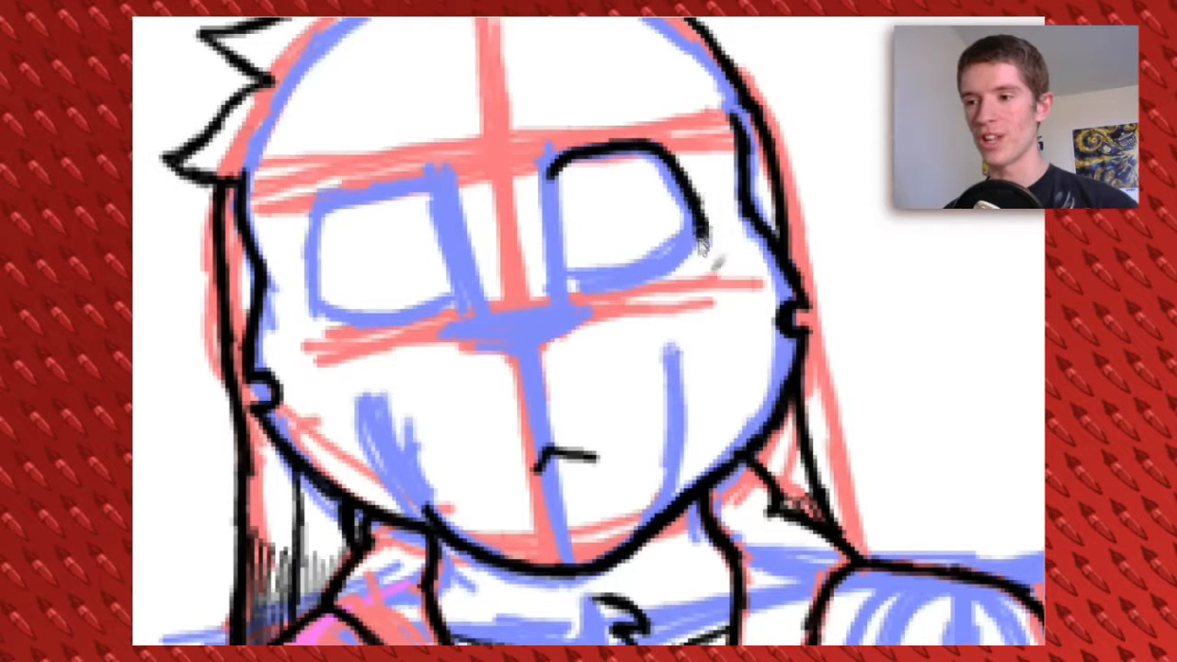
pyautogui.moveTo(705, 236)
pyautogui.mouseDown()
pyautogui.moveTo(712, 268)
pyautogui.moveTo(607, 282)
pyautogui.mouseUp()
pyautogui.moveTo(429, 185)
pyautogui.mouseDown()
pyautogui.moveTo(333, 210)
pyautogui.moveTo(328, 256)
pyautogui.moveTo(347, 296)
pyautogui.moveTo(450, 307)
pyautogui.mouseUp()
# Select the left eye outline and nudge it slightly to the left
pyautogui.moveTo(281, 146); pyautogui.dragTo(512, 339)
pyautogui.moveTo(395, 242); pyautogui.dragTo(383, 243)
pyautogui.hotkey('ctrl', 'd')
# Draw a wide, flat triangular nose between the eyes and hatch its inside in black
pyautogui.moveTo(449, 327)
pyautogui.mouseDown()
pyautogui.moveTo(558, 316)
pyautogui.moveTo(504, 347)
pyautogui.mouseUp()
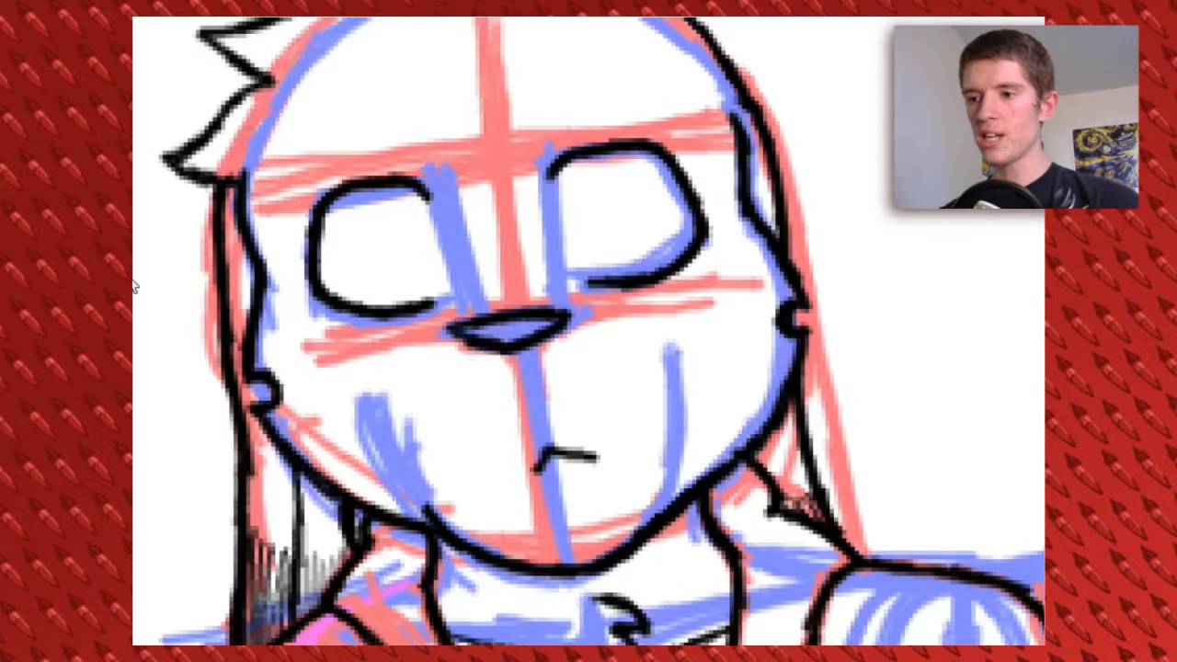
pyautogui.moveTo(441, 316); pyautogui.dragTo(604, 371)
pyautogui.hotkey('ctrl', 'd')
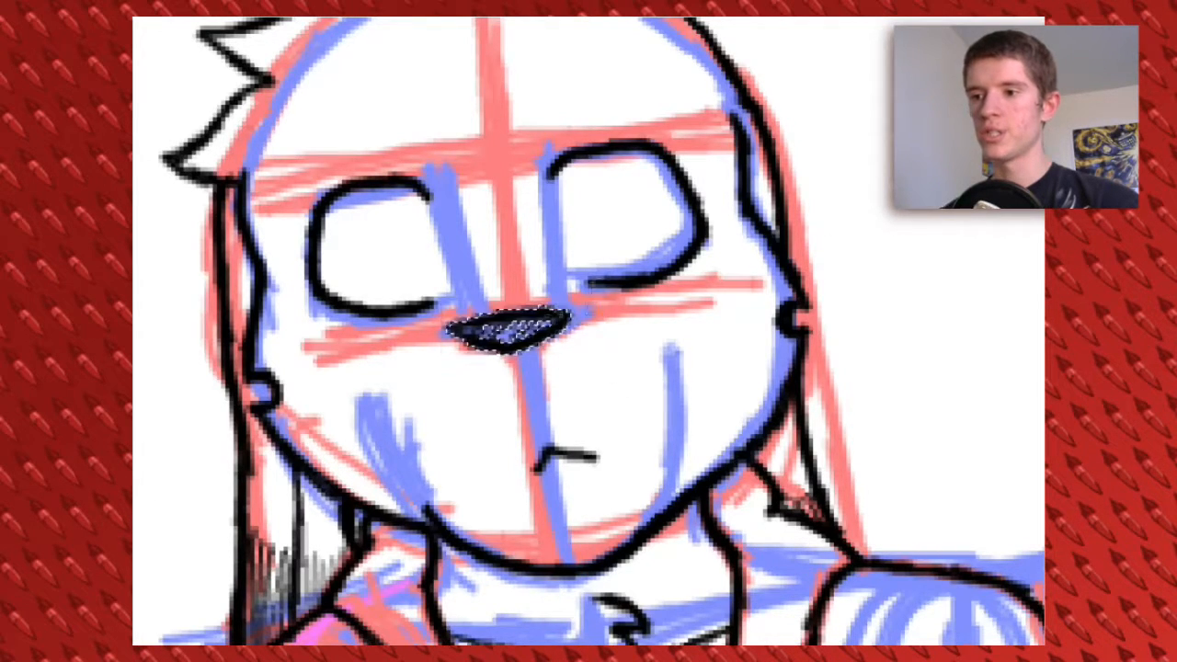
# Select the mouth and move it slightly left and up, closer beneath the nose
pyautogui.moveTo(593, 310); pyautogui.dragTo(633, 386)
pyautogui.scroll(-1, 551, 414)
pyautogui.moveTo(531, 427)
pyautogui.mouseDown()
pyautogui.moveTo(670, 515)
pyautogui.moveTo(609, 490)
pyautogui.mouseUp()
pyautogui.moveTo(598, 349); pyautogui.dragTo(616, 411)
# Select each eye separately and shift both slightly to the left on the face
pyautogui.moveTo(568, 198); pyautogui.dragTo(767, 372)
pyautogui.hotkey('ctrl', 't')
pyautogui.moveTo(738, 271); pyautogui.dragTo(730, 275)
pyautogui.press('Return')
pyautogui.moveTo(326, 240); pyautogui.dragTo(486, 408)
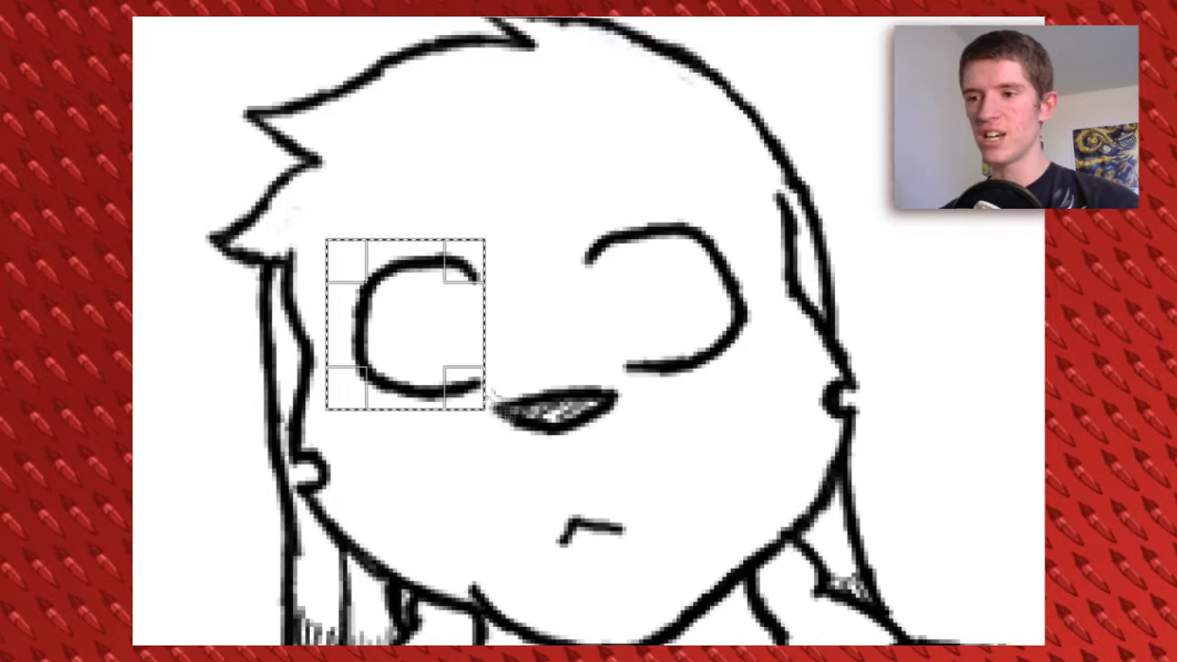
pyautogui.moveTo(405, 326); pyautogui.dragTo(396, 321)
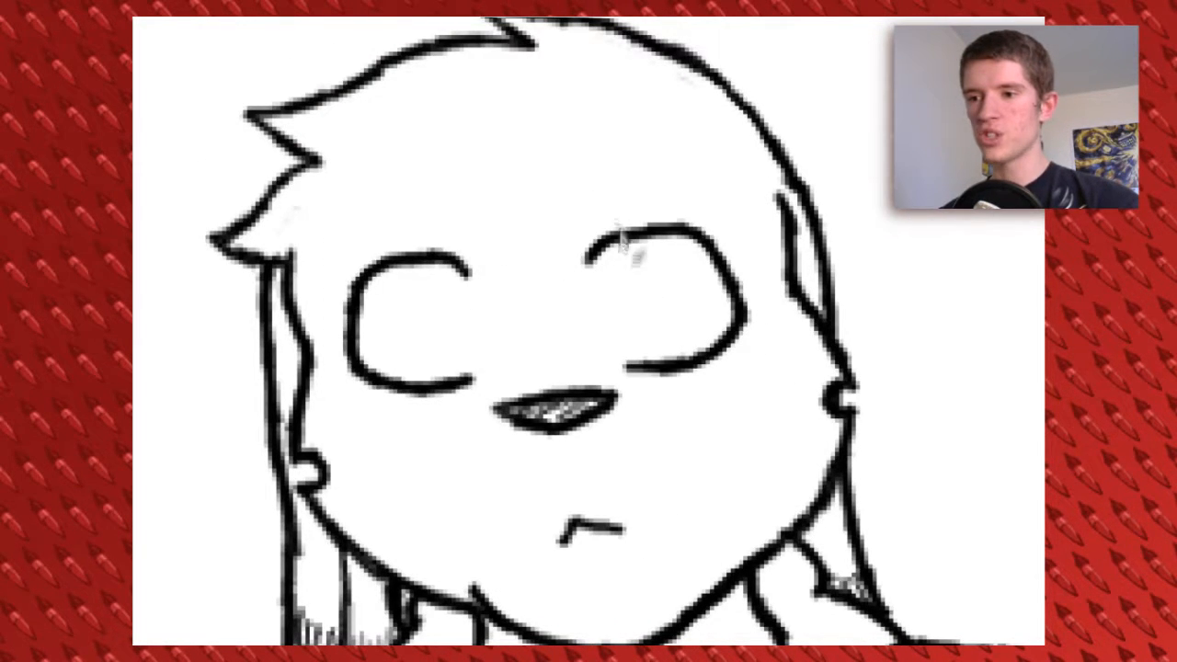
pyautogui.hotkey('ctrl', 'z')
# Draw two tapered, hatched eyebrows above the eyes and lighten them to grey
pyautogui.moveTo(568, 207); pyautogui.dragTo(717, 207)
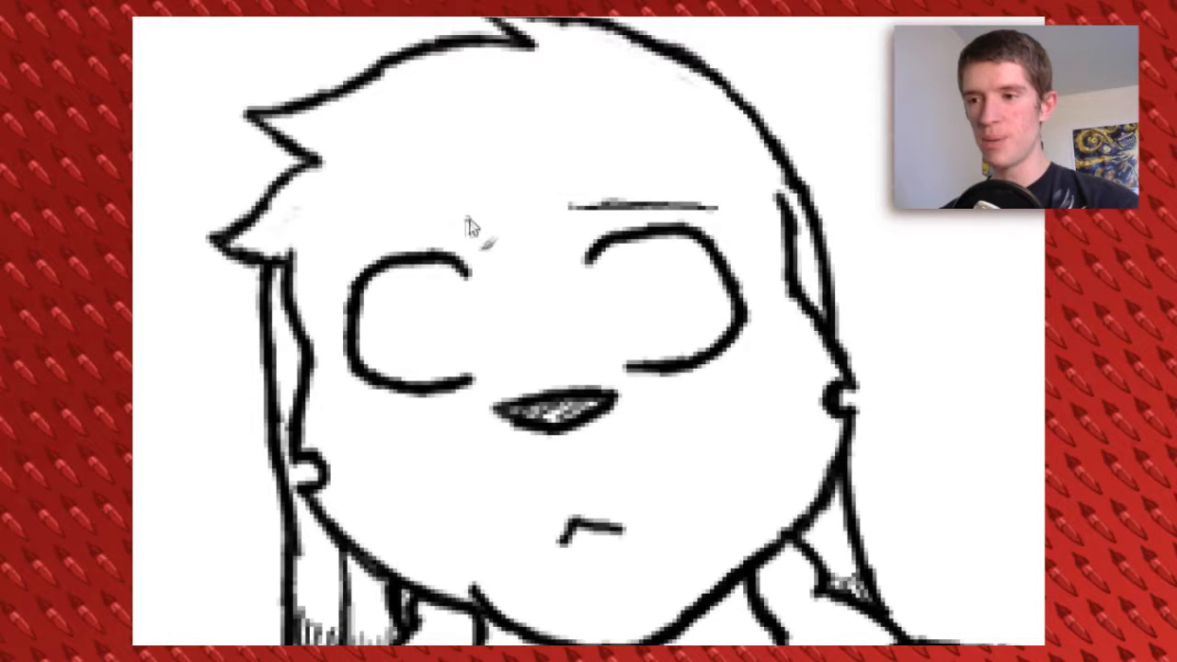
pyautogui.moveTo(470, 218); pyautogui.dragTo(314, 248)
pyautogui.moveTo(735, 209)
pyautogui.mouseDown()
pyautogui.moveTo(572, 176)
pyautogui.moveTo(566, 205)
pyautogui.mouseUp()
pyautogui.moveTo(570, 200)
pyautogui.mouseDown()
pyautogui.moveTo(644, 197)
pyautogui.moveTo(594, 205)
pyautogui.mouseUp()
pyautogui.moveTo(462, 204)
pyautogui.mouseDown()
pyautogui.moveTo(321, 246)
pyautogui.moveTo(464, 197)
pyautogui.moveTo(455, 237)
pyautogui.mouseUp()
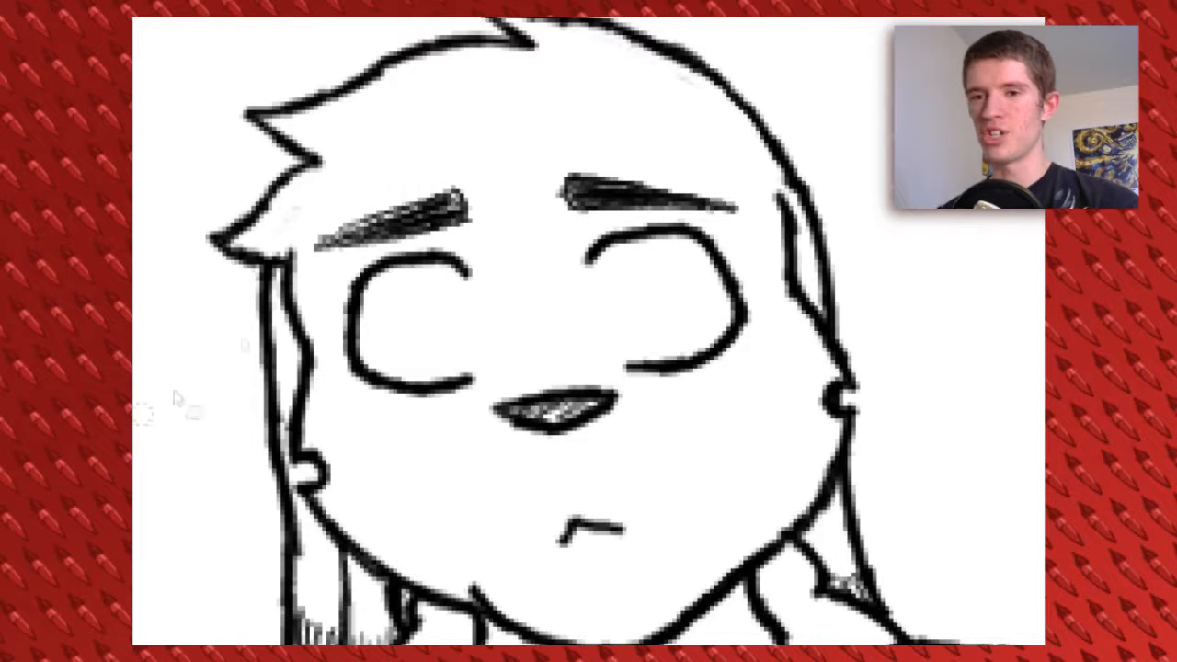
pyautogui.moveTo(320, 246)
pyautogui.mouseDown()
pyautogui.moveTo(483, 221)
pyautogui.moveTo(555, 186)
pyautogui.moveTo(733, 211)
pyautogui.mouseUp()
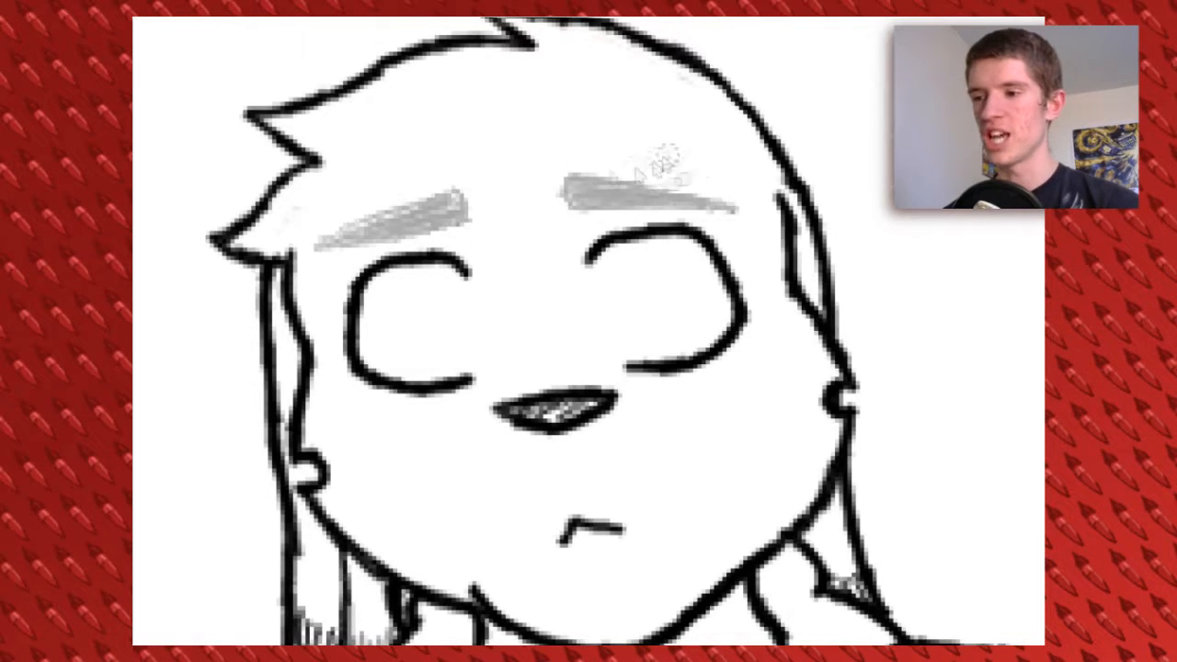
# Add a short vertical line beneath the nose and small lashes at the outer corners of both eyes
pyautogui.scroll(-4, 544, 395)
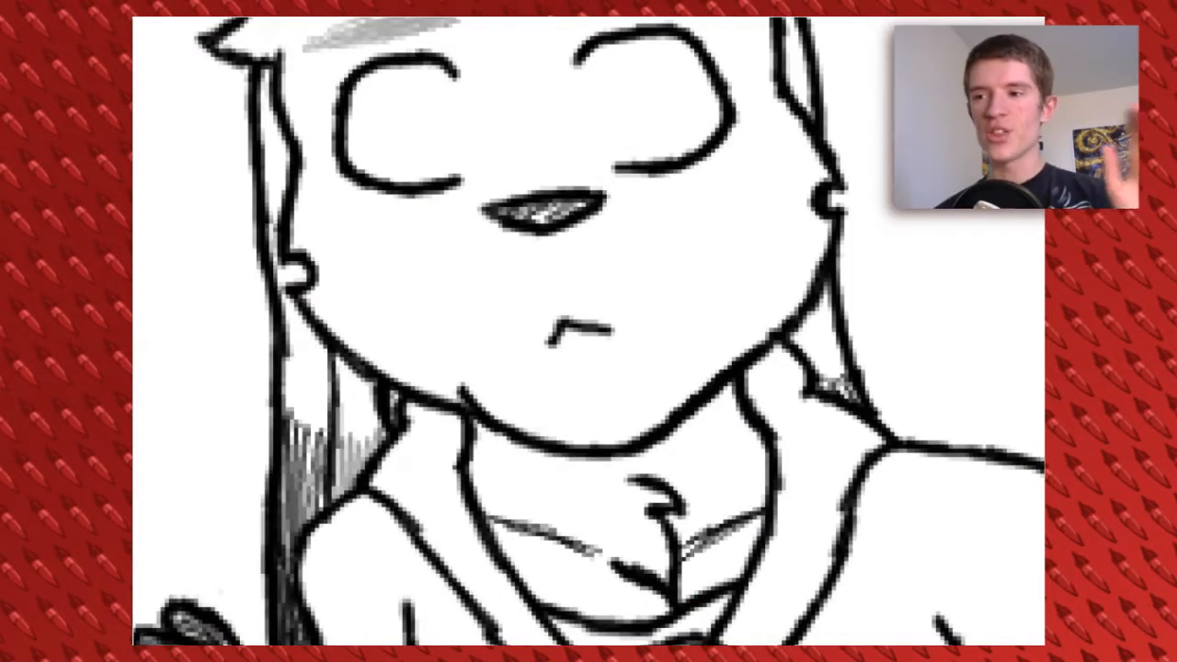
pyautogui.moveTo(544, 232); pyautogui.dragTo(548, 250)
pyautogui.hscroll(1, 325, 320)
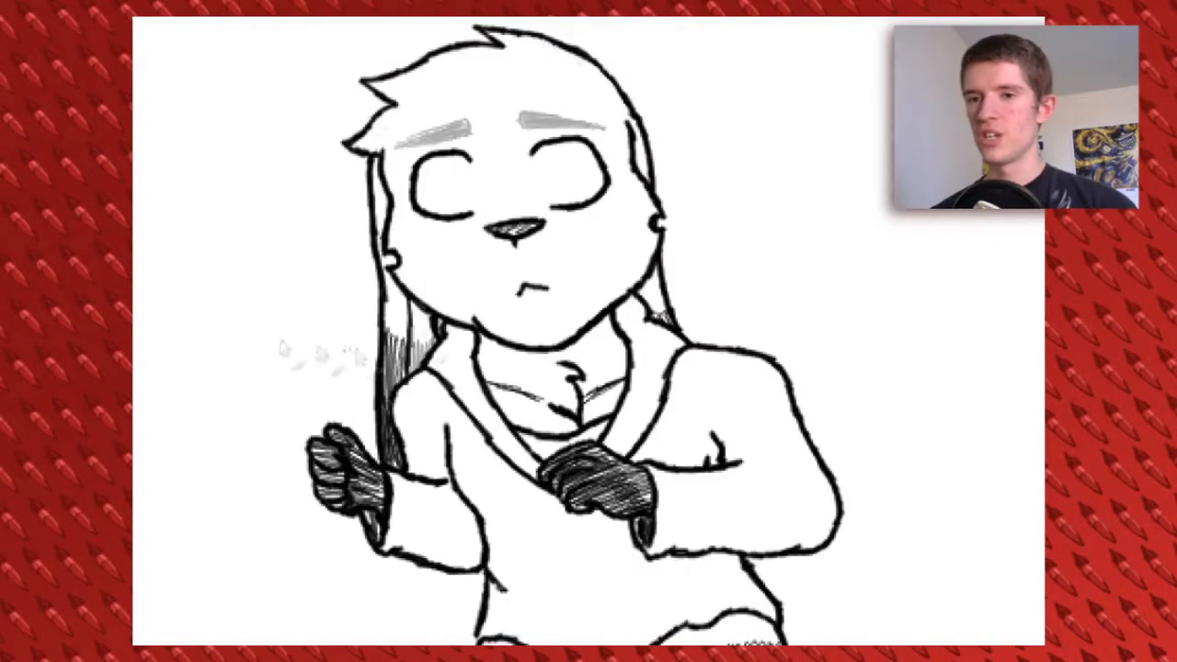
pyautogui.click(294, 654)
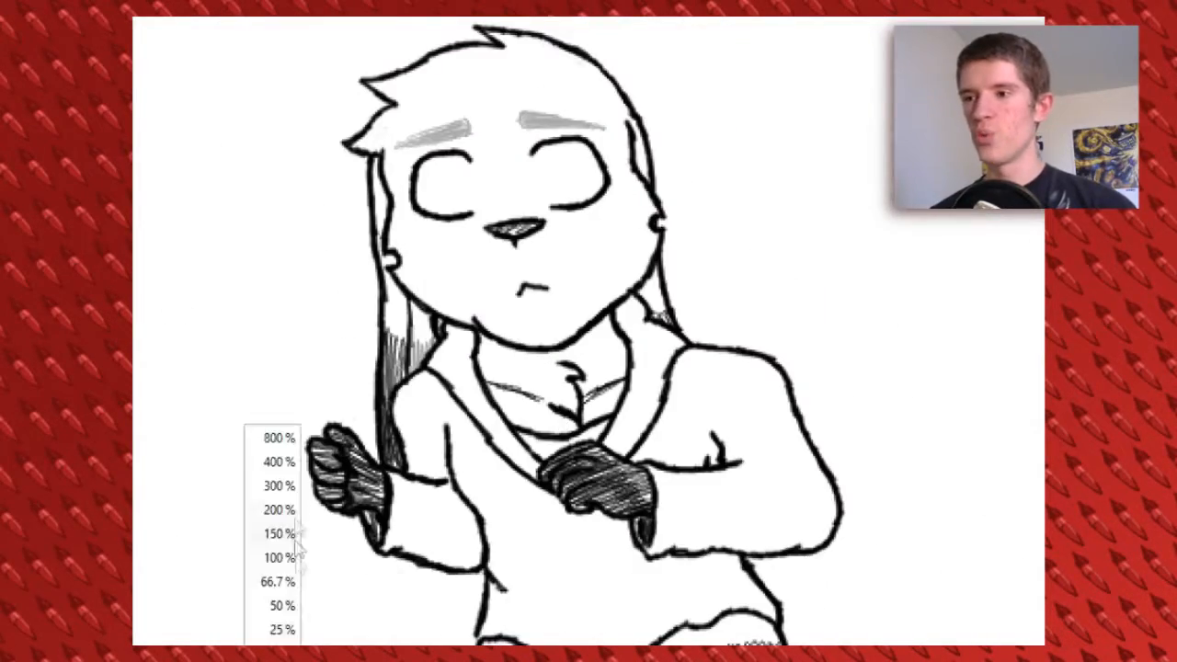
pyautogui.click(282, 509)
pyautogui.scroll(5, 588, 331)
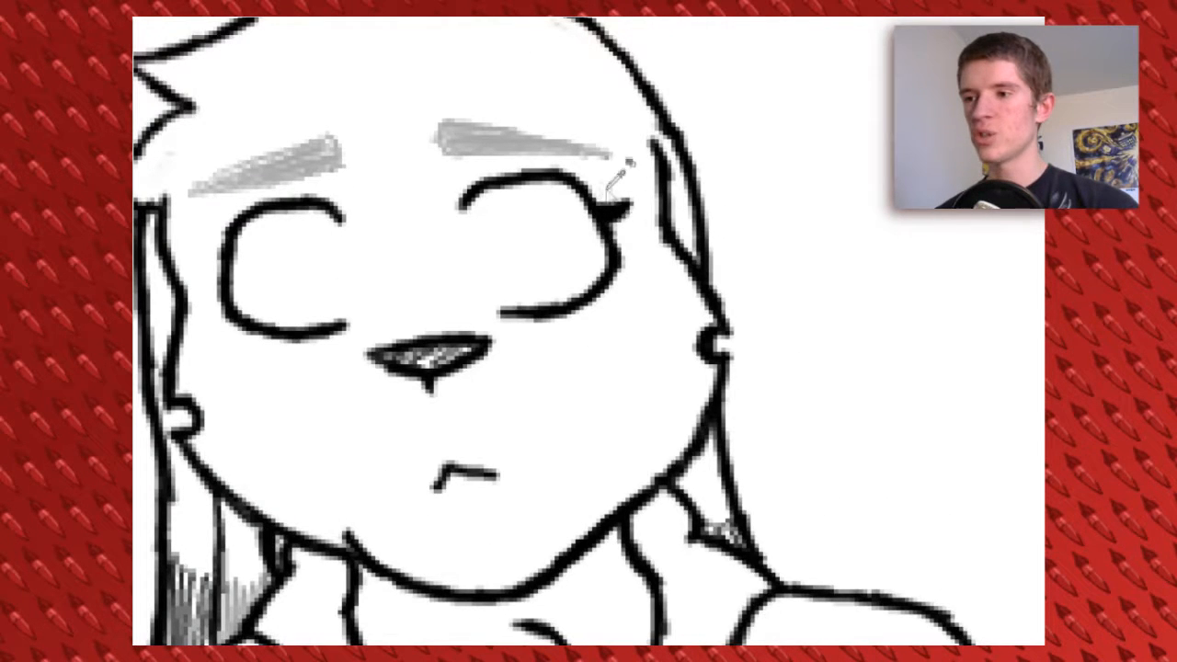
pyautogui.hscroll(-5, 619, 234)
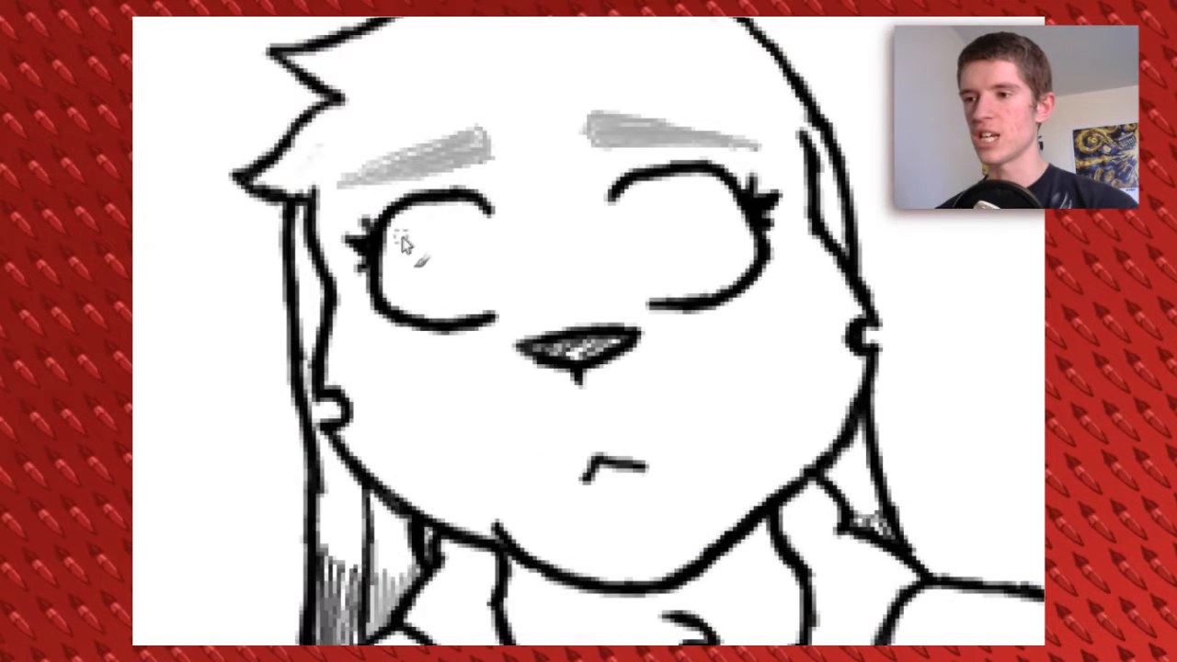
# Clean up the stray line end where the jaw meets the left side of the neck
pyautogui.moveTo(650, 351); pyautogui.dragTo(612, 241)
pyautogui.moveTo(551, 266)
pyautogui.mouseDown()
pyautogui.moveTo(551, 469)
pyautogui.moveTo(538, 219)
pyautogui.mouseUp()
pyautogui.click(274, 653)
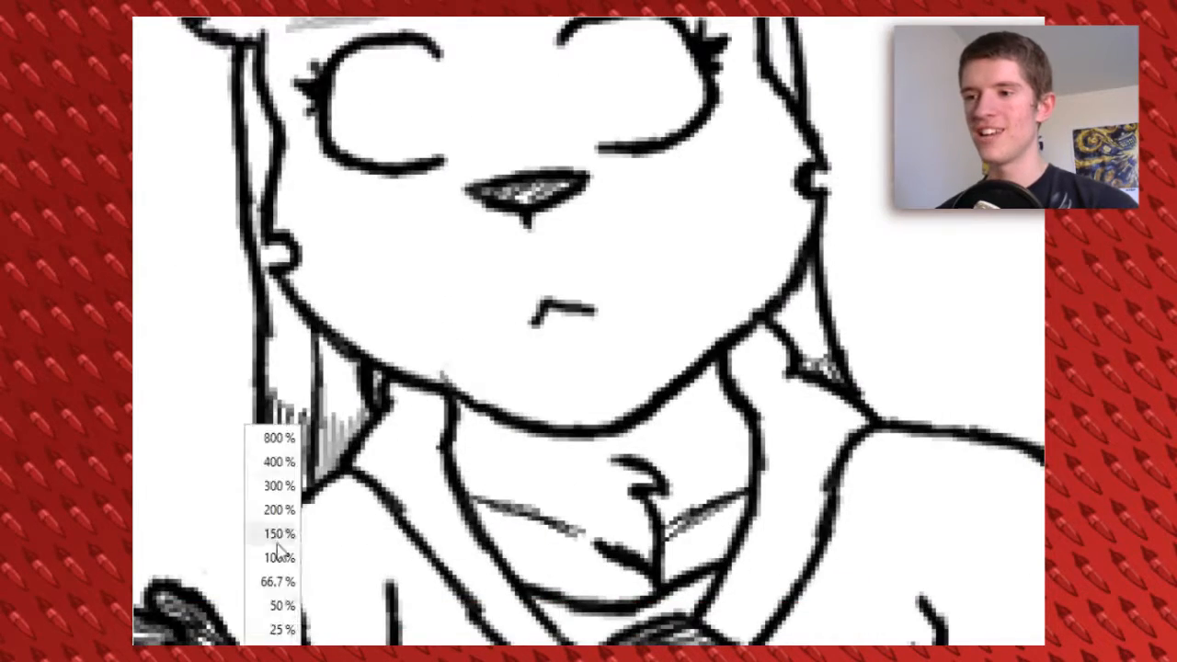
pyautogui.click(279, 556)
pyautogui.click(274, 653)
pyautogui.click(279, 462)
pyautogui.moveTo(571, 554); pyautogui.dragTo(572, 576)
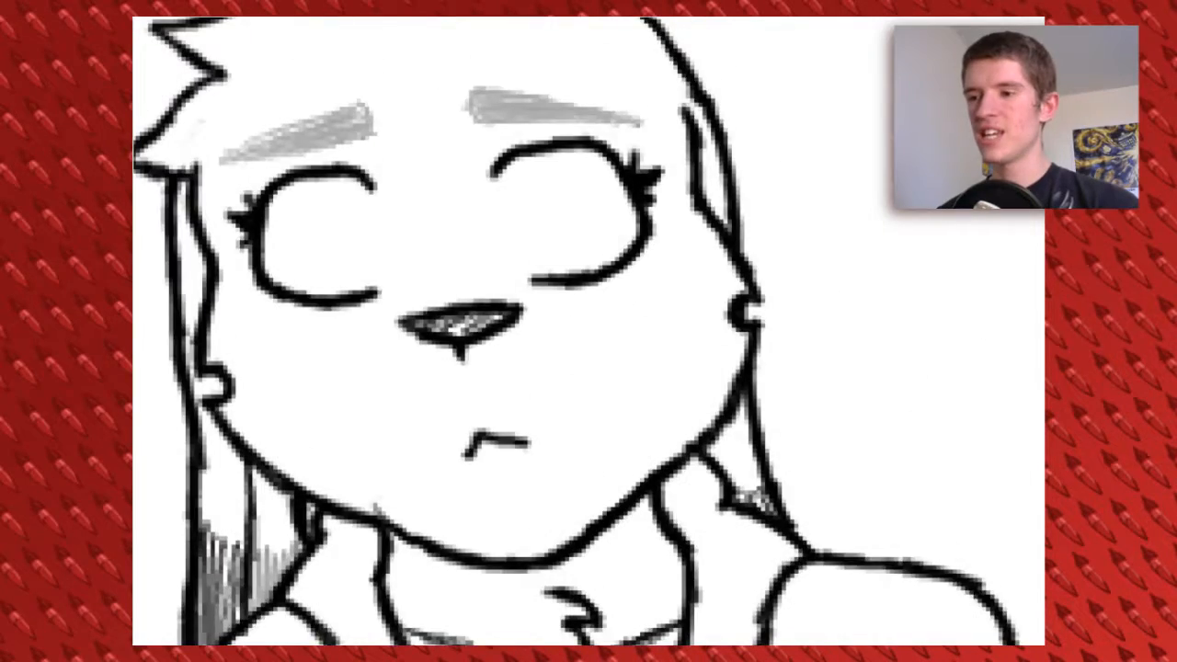
# Show the sketch, then erase and redraw the face outline and ear stud on the right side of the head
pyautogui.click(1071, 404)
pyautogui.moveTo(713, 260)
pyautogui.mouseDown()
pyautogui.moveTo(758, 358)
pyautogui.moveTo(726, 444)
pyautogui.mouseUp()
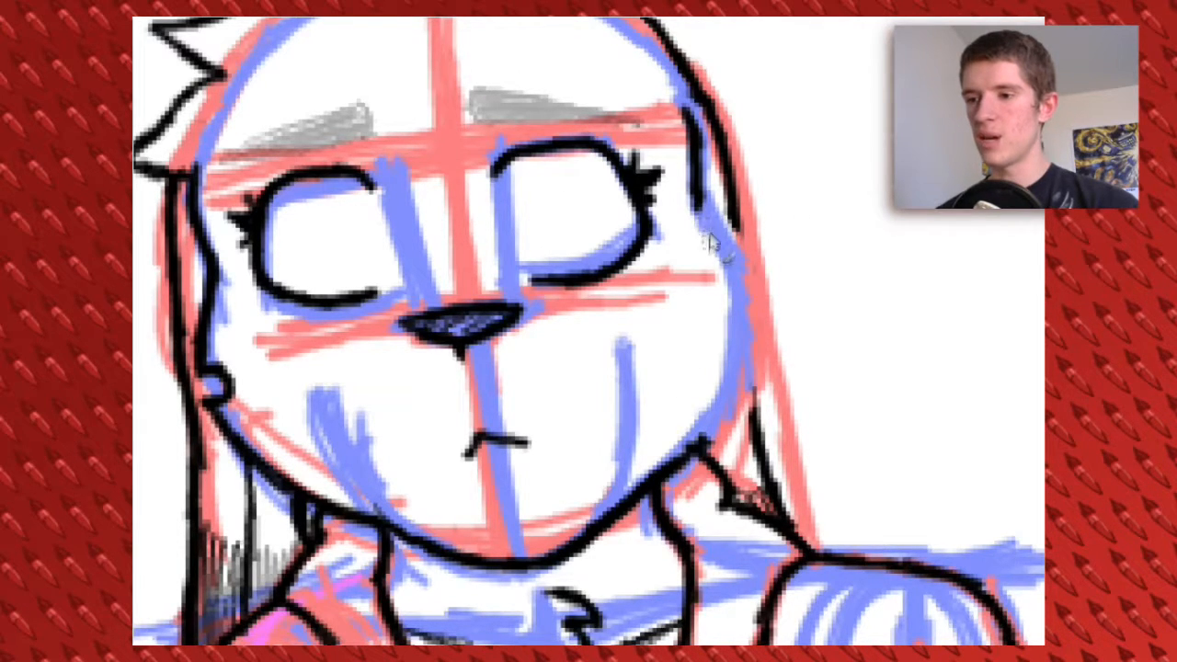
pyautogui.moveTo(745, 361); pyautogui.dragTo(665, 471)
pyautogui.moveTo(688, 119); pyautogui.dragTo(757, 446)
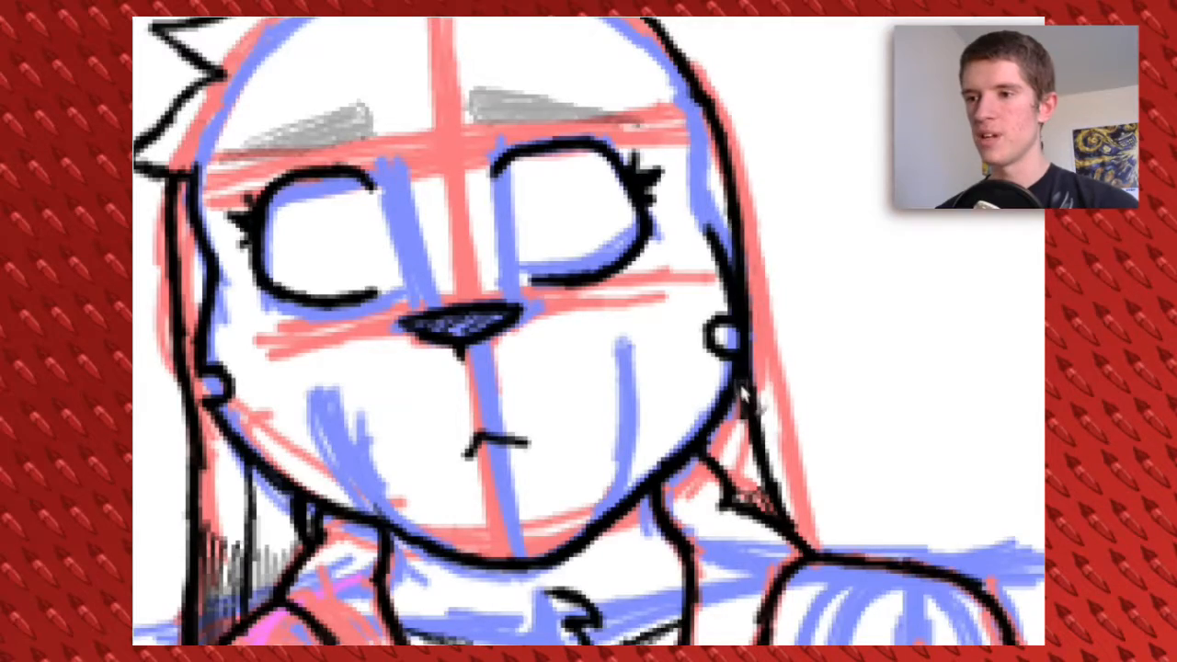
pyautogui.moveTo(701, 313); pyautogui.dragTo(781, 375)
pyautogui.moveTo(680, 552); pyautogui.dragTo(780, 114)
pyautogui.moveTo(667, 635); pyautogui.dragTo(740, 221)
pyautogui.moveTo(646, 325); pyautogui.dragTo(634, 388)
pyautogui.moveTo(827, 386)
pyautogui.mouseDown()
pyautogui.moveTo(670, 276)
pyautogui.moveTo(496, 246)
pyautogui.mouseUp()
pyautogui.scroll(-4, 662, 468)
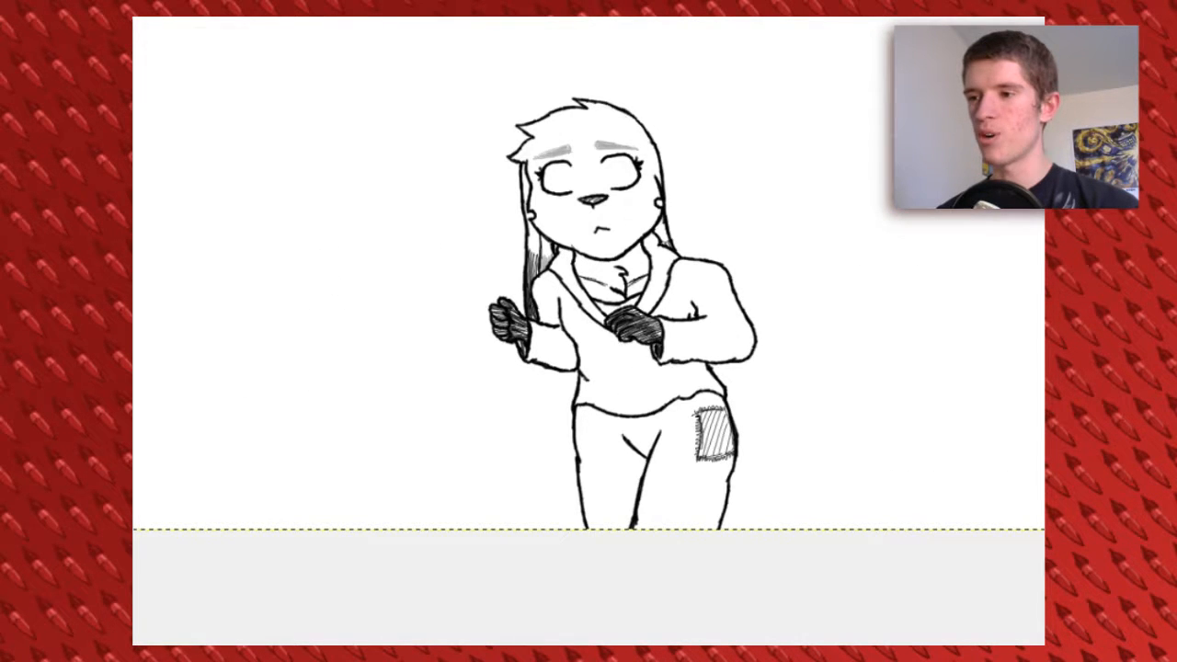
# Sketch a rough red head circle in the empty area left of the character
pyautogui.click(276, 654)
pyautogui.click(277, 511)
pyautogui.moveTo(437, 99); pyautogui.dragTo(598, 327)
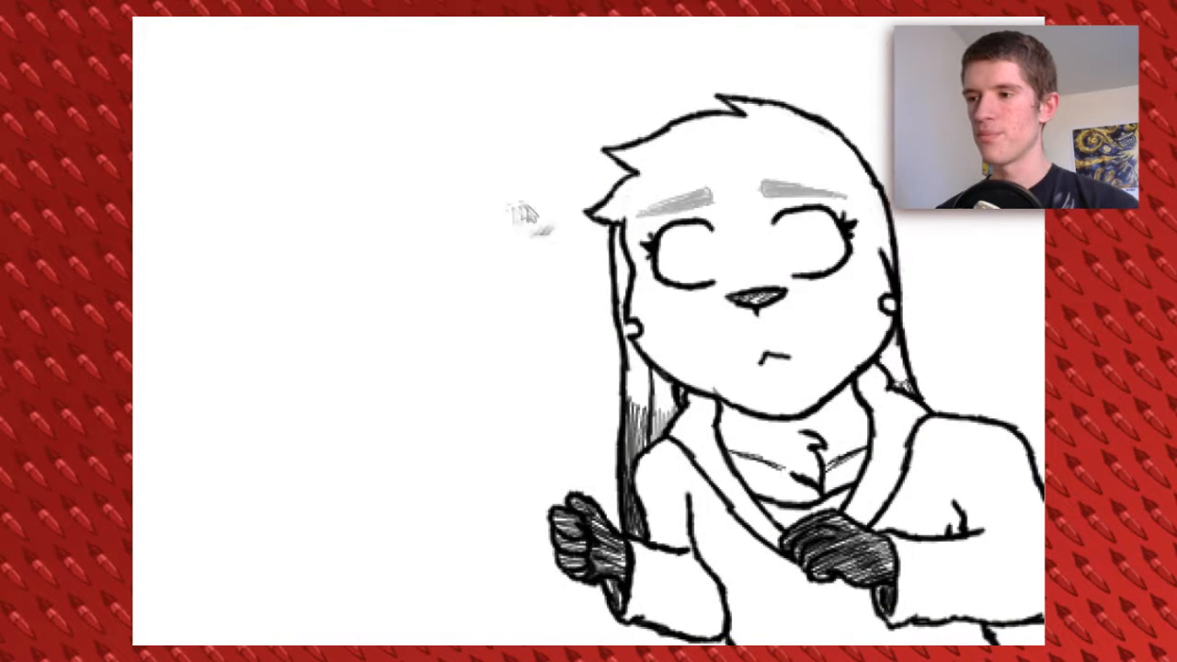
pyautogui.moveTo(501, 217); pyautogui.dragTo(593, 248)
pyautogui.moveTo(569, 186); pyautogui.dragTo(413, 257)
pyautogui.hotkey('ctrl', 'z')
pyautogui.moveTo(589, 167)
pyautogui.mouseDown()
pyautogui.moveTo(491, 337)
pyautogui.moveTo(451, 308)
pyautogui.mouseUp()
pyautogui.moveTo(531, 198); pyautogui.dragTo(496, 151)
pyautogui.hotkey('ctrl', 'z')
pyautogui.moveTo(563, 103)
pyautogui.mouseDown()
pyautogui.moveTo(634, 253)
pyautogui.moveTo(390, 118)
pyautogui.moveTo(588, 292)
pyautogui.mouseUp()
# Add a vertical centre line and two horizontal guide lines inside the red circle
pyautogui.moveTo(481, 71)
pyautogui.mouseDown()
pyautogui.moveTo(470, 241)
pyautogui.moveTo(489, 340)
pyautogui.mouseUp()
pyautogui.moveTo(404, 205); pyautogui.dragTo(563, 210)
pyautogui.moveTo(403, 213); pyautogui.dragTo(562, 213)
pyautogui.moveTo(388, 134); pyautogui.dragTo(577, 139)
pyautogui.moveTo(372, 145)
pyautogui.mouseDown()
pyautogui.moveTo(373, 235)
pyautogui.moveTo(616, 283)
pyautogui.mouseUp()
# Switch to blue and rough in the eye lines, nose, muzzle and upper head contour, facing left over the red guides
pyautogui.click(764, 433)
pyautogui.click(838, 613)
pyautogui.moveTo(453, 207); pyautogui.dragTo(492, 209)
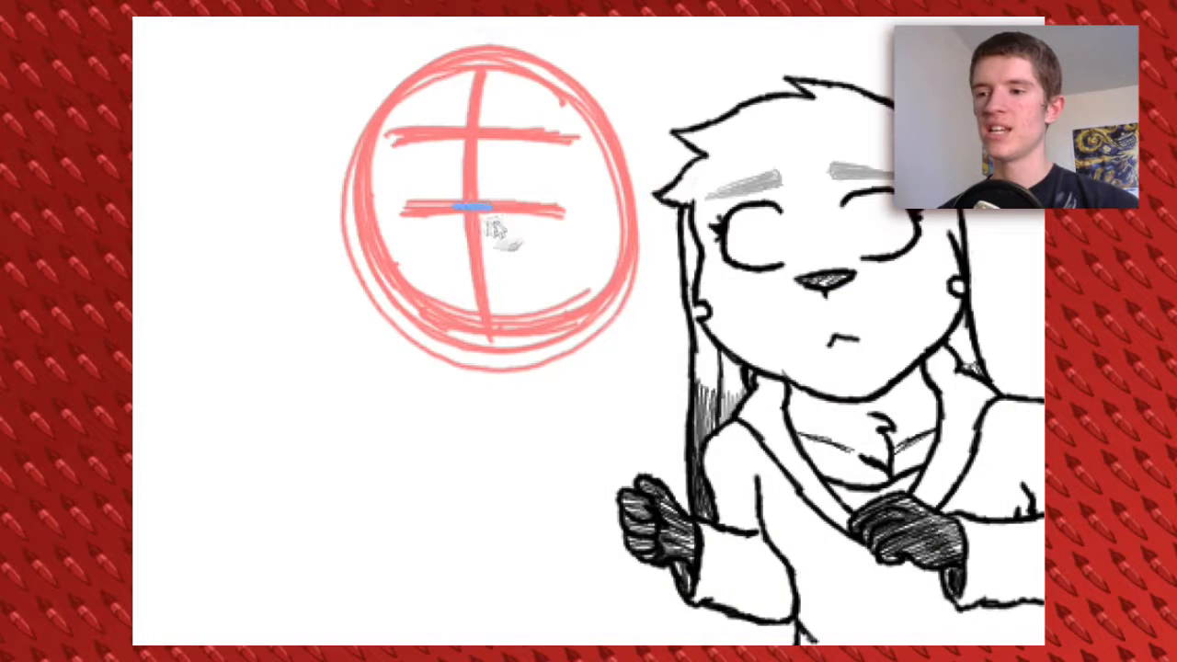
pyautogui.moveTo(416, 210); pyautogui.dragTo(425, 367)
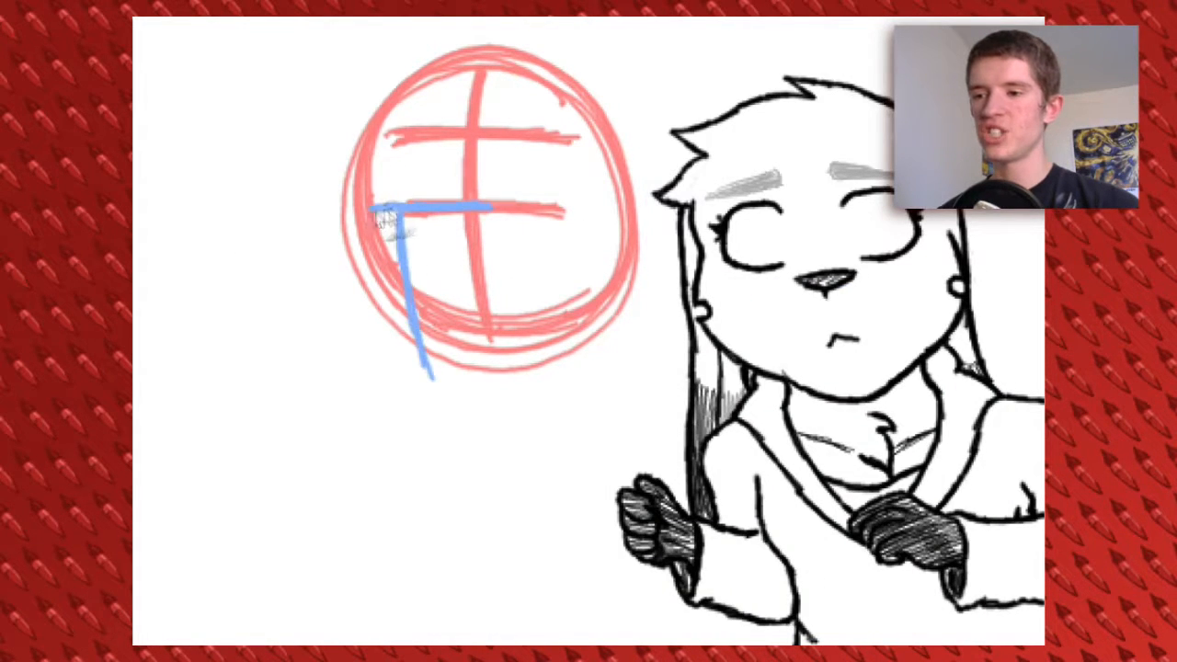
pyautogui.moveTo(444, 214); pyautogui.dragTo(451, 338)
pyautogui.moveTo(375, 217); pyautogui.dragTo(413, 371)
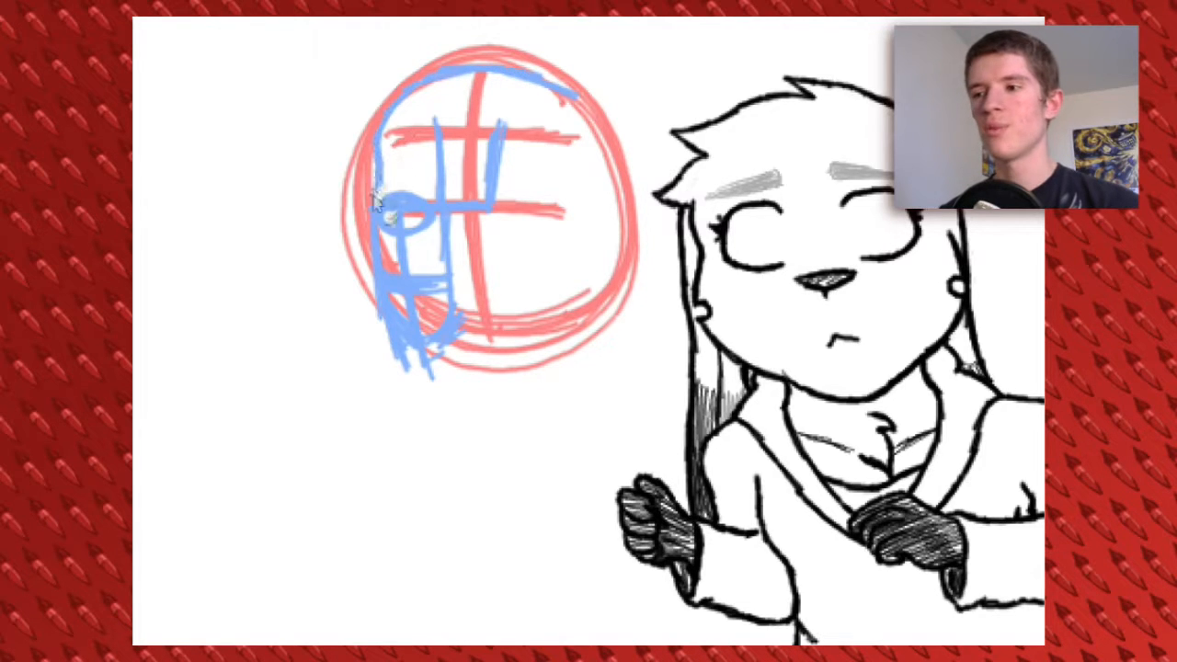
# Complete the blue cheek, jaw and back of the head, and erase the stray lines around the outline
pyautogui.moveTo(565, 198); pyautogui.dragTo(567, 303)
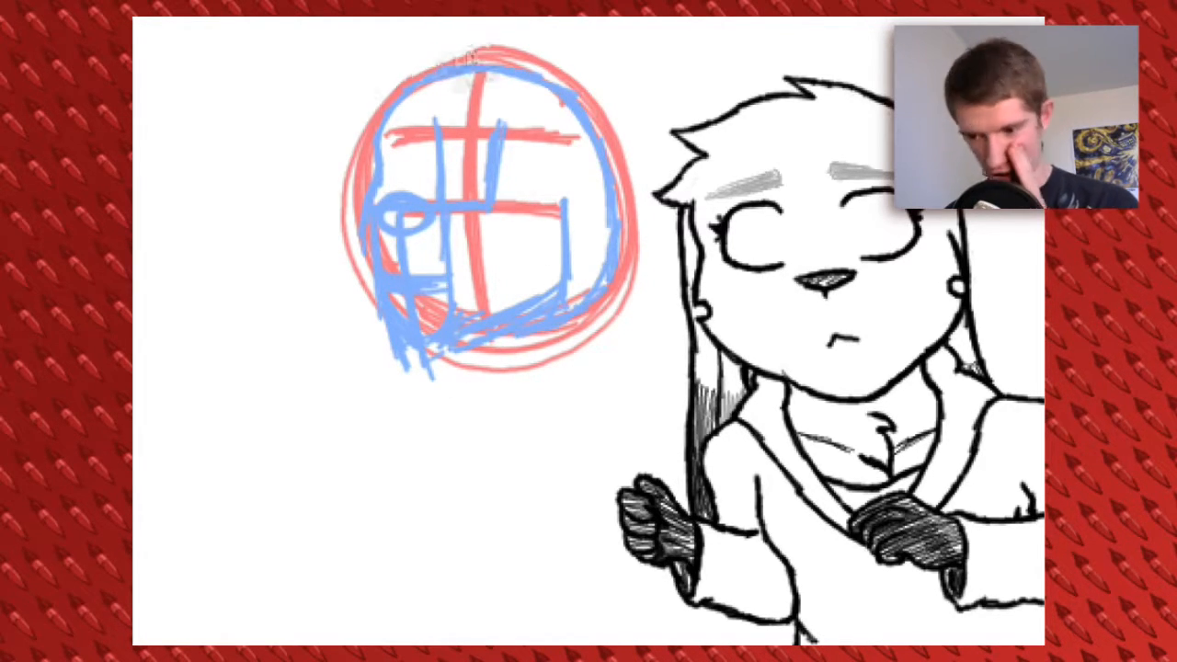
pyautogui.moveTo(386, 327)
pyautogui.mouseDown()
pyautogui.moveTo(486, 381)
pyautogui.moveTo(420, 363)
pyautogui.moveTo(617, 328)
pyautogui.moveTo(634, 276)
pyautogui.moveTo(436, 110)
pyautogui.mouseUp()
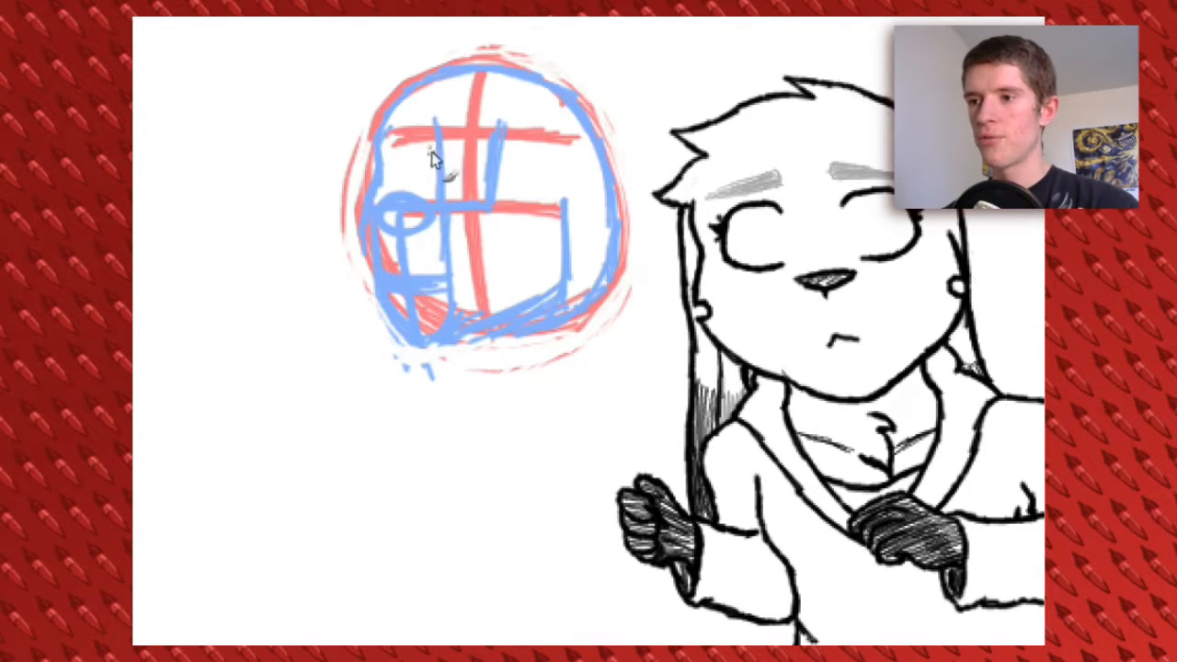
# Delete the rough head sketch and redraw a red head circle with a vertical and a horizontal guide line
pyautogui.moveTo(309, 40); pyautogui.dragTo(671, 447)
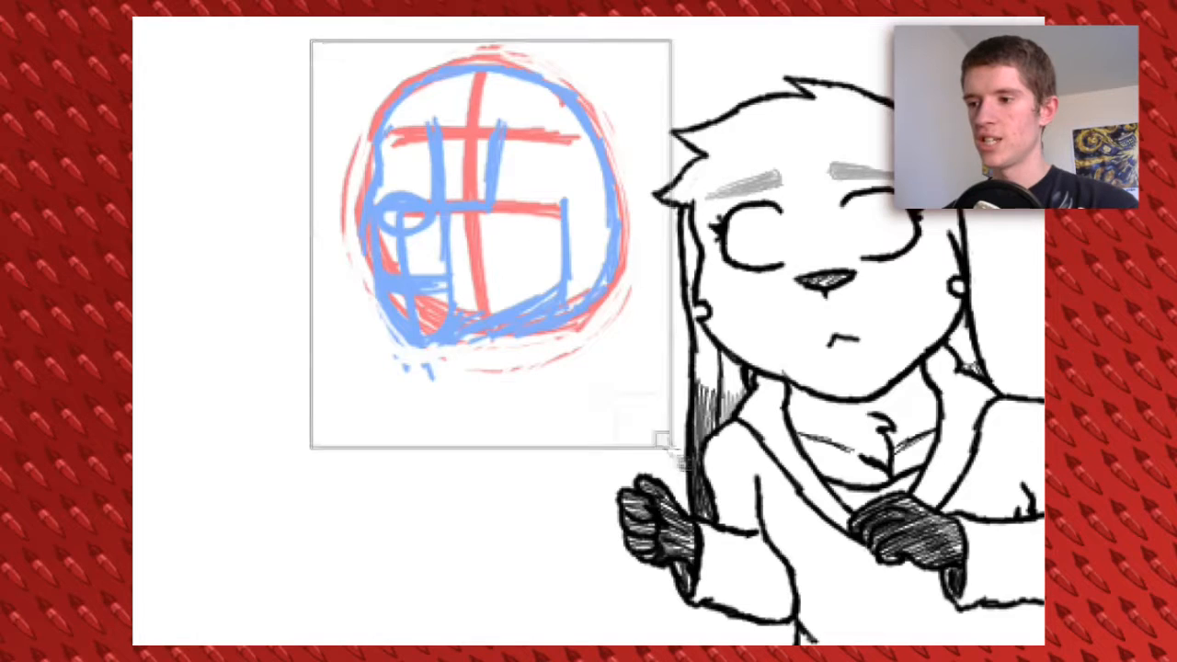
pyautogui.press('Delete')
pyautogui.hotkey('ctrl', 'shift', 'a')
pyautogui.click(855, 531)
pyautogui.click(839, 613)
pyautogui.moveTo(525, 100)
pyautogui.mouseDown()
pyautogui.moveTo(487, 308)
pyautogui.moveTo(524, 287)
pyautogui.moveTo(384, 125)
pyautogui.mouseUp()
pyautogui.hotkey('ctrl', 'z')
pyautogui.moveTo(531, 95)
pyautogui.mouseDown()
pyautogui.moveTo(561, 271)
pyautogui.moveTo(472, 64)
pyautogui.moveTo(430, 280)
pyautogui.mouseUp()
pyautogui.moveTo(435, 59); pyautogui.dragTo(437, 304)
pyautogui.moveTo(382, 178); pyautogui.dragTo(498, 189)
# Switch to blue and rough in the new head's eye lines, oval nose, muzzle, face contour and jaw
pyautogui.click(138, 269)
pyautogui.click(853, 532)
pyautogui.click(838, 613)
pyautogui.moveTo(394, 172)
pyautogui.mouseDown()
pyautogui.moveTo(429, 189)
pyautogui.moveTo(432, 271)
pyautogui.mouseUp()
pyautogui.moveTo(354, 267)
pyautogui.mouseDown()
pyautogui.moveTo(404, 340)
pyautogui.moveTo(542, 267)
pyautogui.moveTo(546, 191)
pyautogui.mouseUp()
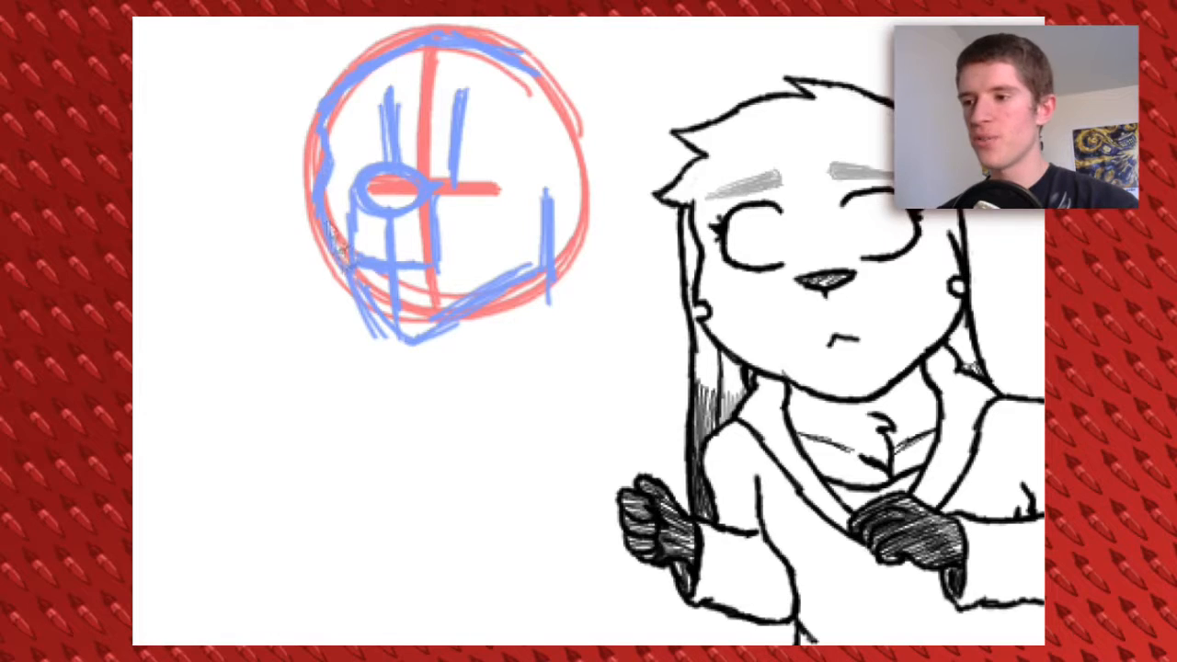
pyautogui.moveTo(535, 170)
pyautogui.mouseDown()
pyautogui.moveTo(554, 58)
pyautogui.moveTo(549, 219)
pyautogui.mouseUp()
# Select the redrawn head sketch, scale it up slightly and clear the selection
pyautogui.press('r')
pyautogui.moveTo(292, 62); pyautogui.dragTo(644, 436)
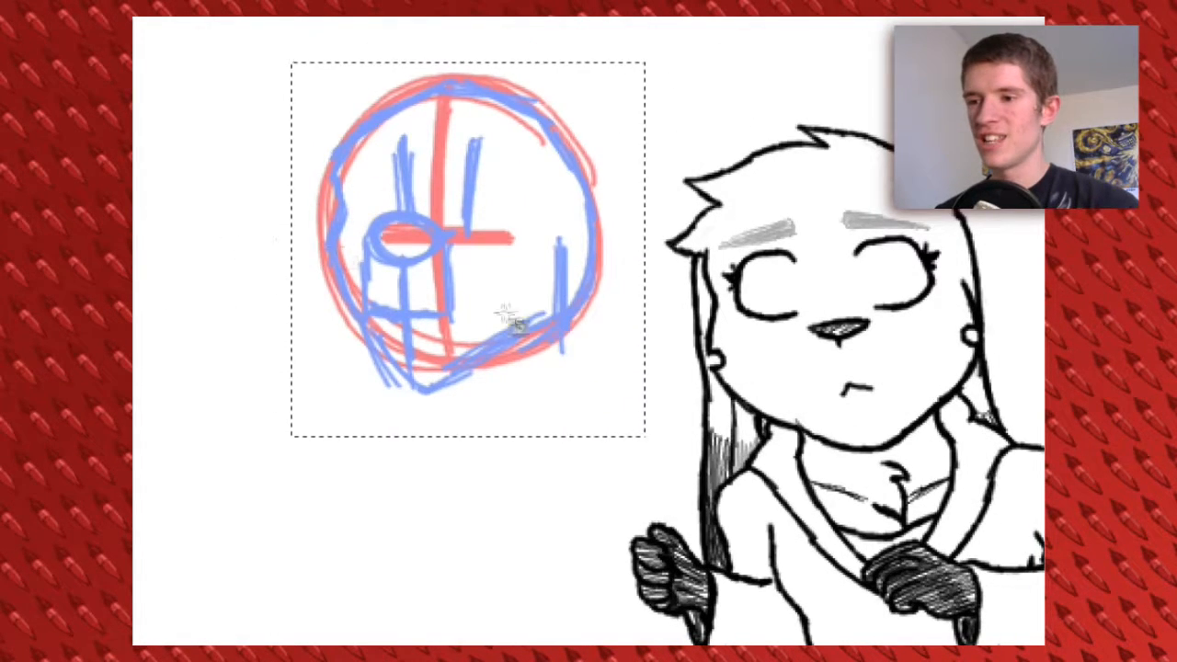
pyautogui.hotkey('shift', 't')
pyautogui.click(465, 331)
pyautogui.moveTo(562, 368)
pyautogui.mouseDown()
pyautogui.moveTo(672, 496)
pyautogui.moveTo(597, 405)
pyautogui.mouseUp()
pyautogui.hotkey('ctrl', 'z')
pyautogui.hotkey('ctrl', 'z')
pyautogui.hotkey('ctrl', 'shift', 'a')
# Switch to red and sketch the neck and sloping shoulder lines beneath the head
pyautogui.click(764, 457)
pyautogui.click(838, 612)
pyautogui.moveTo(580, 326); pyautogui.dragTo(591, 312)
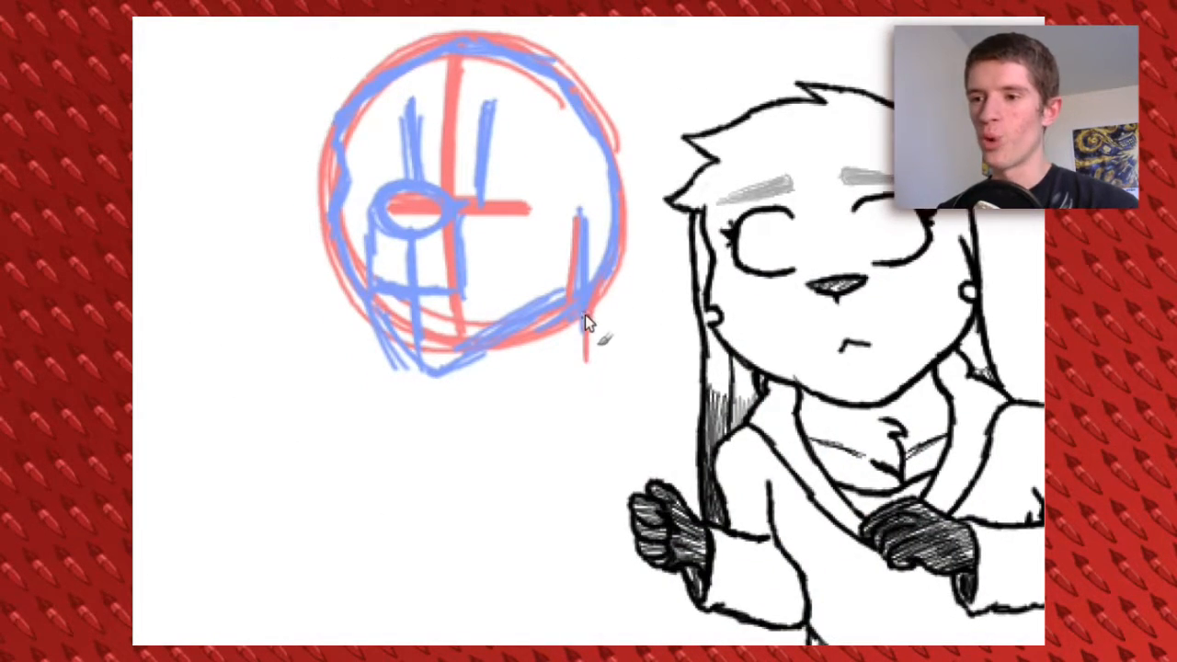
pyautogui.moveTo(585, 314); pyautogui.dragTo(589, 375)
pyautogui.moveTo(415, 338); pyautogui.dragTo(402, 375)
pyautogui.moveTo(597, 315); pyautogui.dragTo(609, 386)
pyautogui.moveTo(417, 347); pyautogui.dragTo(391, 381)
pyautogui.moveTo(594, 364); pyautogui.dragTo(685, 412)
pyautogui.moveTo(597, 375); pyautogui.dragTo(756, 445)
pyautogui.moveTo(414, 368); pyautogui.dragTo(565, 299)
pyautogui.moveTo(560, 298)
pyautogui.mouseDown()
pyautogui.moveTo(466, 334)
pyautogui.moveTo(404, 339)
pyautogui.mouseUp()
pyautogui.moveTo(547, 310); pyautogui.dragTo(400, 372)
pyautogui.moveTo(495, 323); pyautogui.dragTo(381, 361)
pyautogui.moveTo(759, 307); pyautogui.dragTo(867, 343)
# Sketch the torso's vertical centre line, both chest sides and the horizontal line closing the chest box
pyautogui.moveTo(659, 327)
pyautogui.mouseDown()
pyautogui.moveTo(570, 247)
pyautogui.moveTo(596, 629)
pyautogui.mouseUp()
pyautogui.moveTo(564, 400); pyautogui.dragTo(575, 644)
pyautogui.moveTo(541, 263)
pyautogui.mouseDown()
pyautogui.moveTo(506, 229)
pyautogui.moveTo(531, 314)
pyautogui.mouseUp()
pyautogui.moveTo(347, 309); pyautogui.dragTo(359, 470)
pyautogui.moveTo(352, 317); pyautogui.dragTo(375, 504)
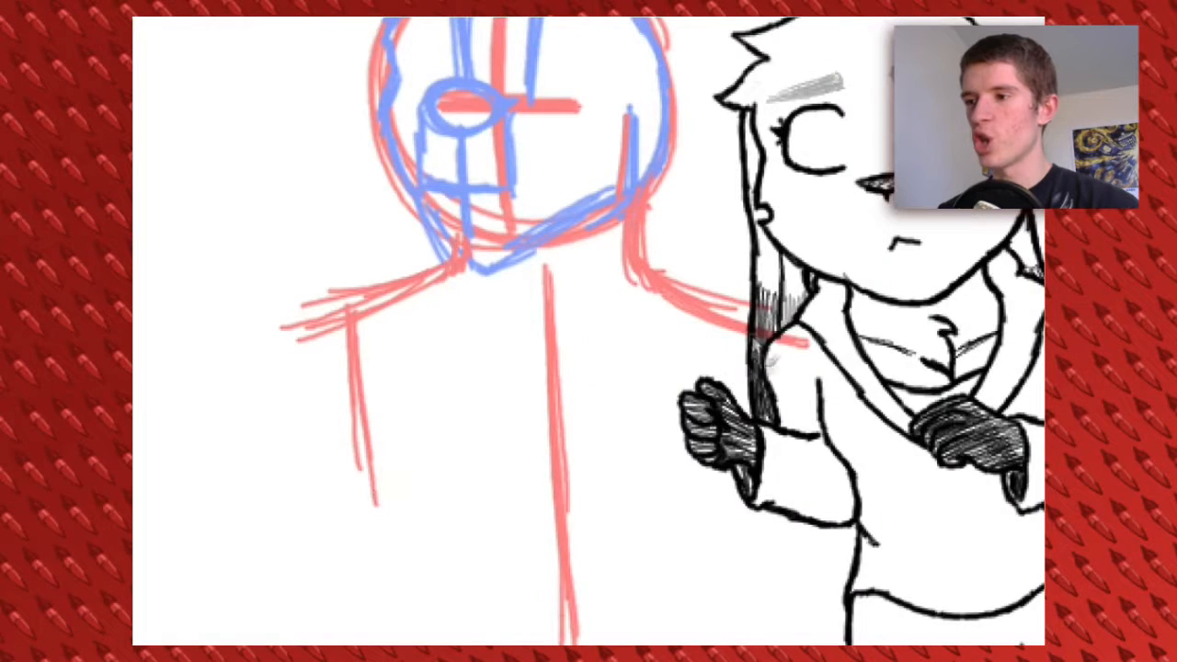
pyautogui.moveTo(751, 333); pyautogui.dragTo(744, 485)
pyautogui.click(1045, 210)
pyautogui.scroll(-1, 922, 241)
pyautogui.moveTo(771, 272); pyautogui.dragTo(751, 454)
pyautogui.moveTo(357, 265); pyautogui.dragTo(389, 469)
pyautogui.moveTo(462, 491); pyautogui.dragTo(445, 491)
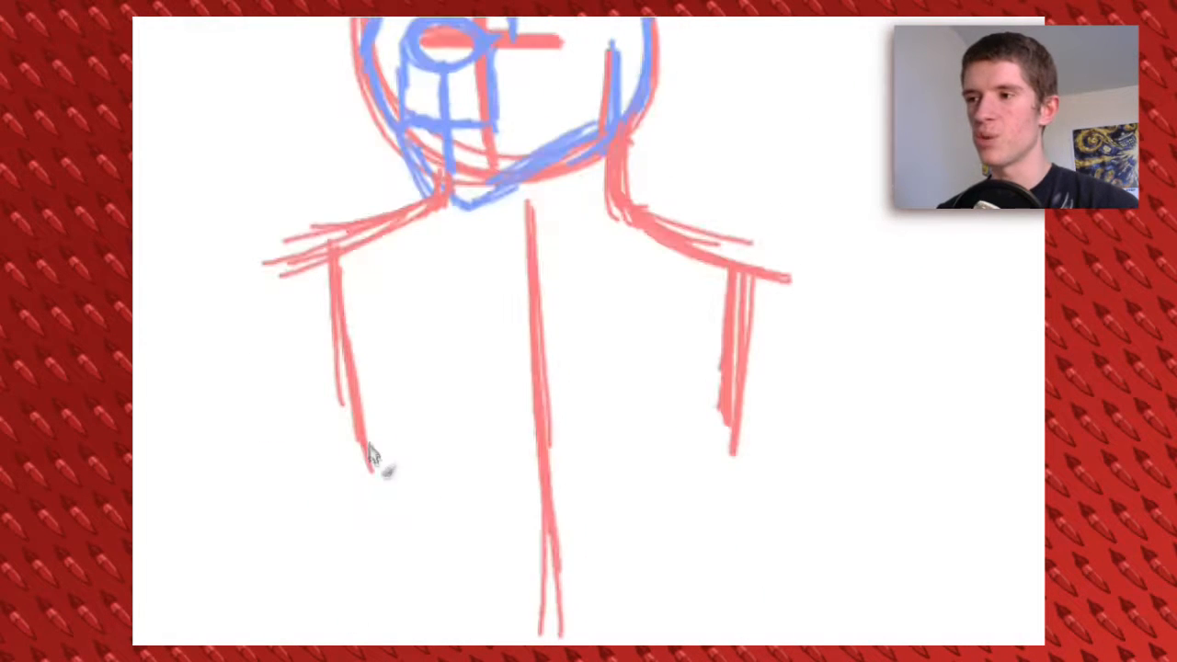
pyautogui.moveTo(356, 443); pyautogui.dragTo(632, 454)
pyautogui.moveTo(461, 455); pyautogui.dragTo(749, 445)
# Sketch red circles for both shoulder joints and reinforce the shoulder line
pyautogui.moveTo(687, 253); pyautogui.dragTo(791, 281)
pyautogui.moveTo(548, 261); pyautogui.dragTo(622, 345)
pyautogui.moveTo(413, 323); pyautogui.dragTo(443, 331)
pyautogui.moveTo(722, 354)
pyautogui.mouseDown()
pyautogui.moveTo(645, 324)
pyautogui.moveTo(766, 339)
pyautogui.mouseUp()
pyautogui.moveTo(664, 290); pyautogui.dragTo(735, 304)
pyautogui.moveTo(627, 257)
pyautogui.mouseDown()
pyautogui.moveTo(774, 287)
pyautogui.moveTo(748, 288)
pyautogui.mouseUp()
pyautogui.moveTo(710, 312)
pyautogui.mouseDown()
pyautogui.moveTo(798, 375)
pyautogui.moveTo(838, 364)
pyautogui.mouseUp()
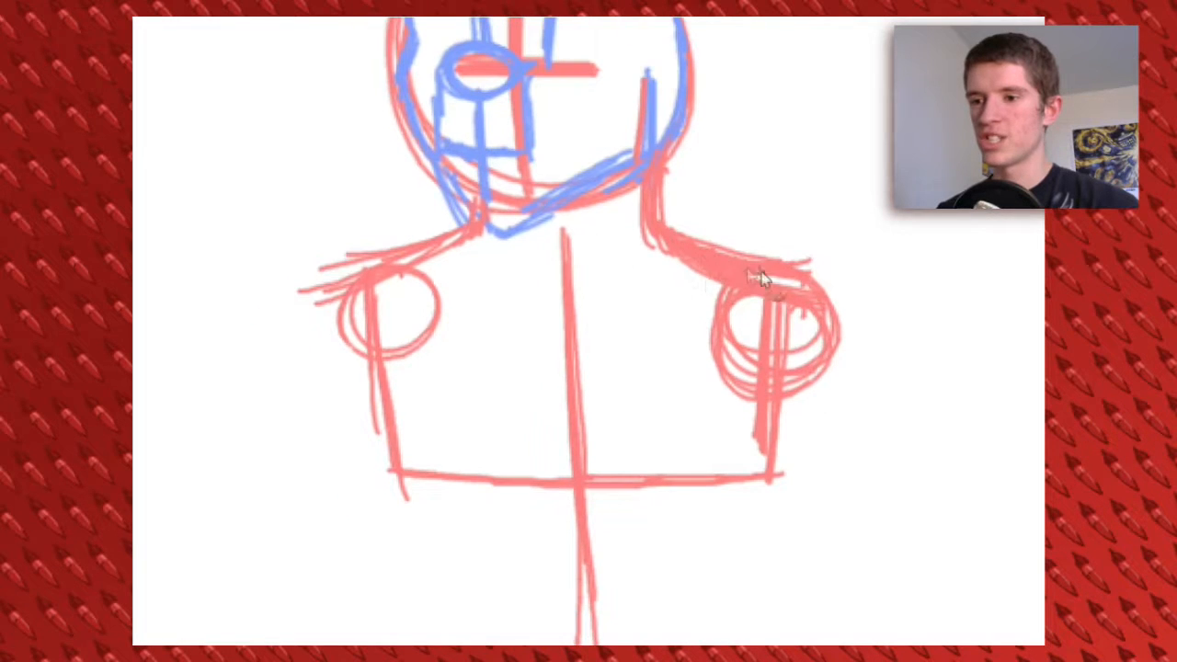
# Add the collarbone lines and curved lower chest contours, and thicken the centre line through the torso
pyautogui.moveTo(711, 264); pyautogui.dragTo(612, 271)
pyautogui.moveTo(711, 267); pyautogui.dragTo(580, 290)
pyautogui.moveTo(563, 284)
pyautogui.mouseDown()
pyautogui.moveTo(419, 269)
pyautogui.moveTo(402, 441)
pyautogui.mouseUp()
pyautogui.moveTo(388, 284); pyautogui.dragTo(411, 479)
pyautogui.moveTo(553, 235); pyautogui.dragTo(552, 439)
pyautogui.moveTo(560, 266); pyautogui.dragTo(566, 471)
pyautogui.moveTo(565, 242); pyautogui.dragTo(581, 478)
pyautogui.moveTo(561, 289)
pyautogui.mouseDown()
pyautogui.moveTo(553, 454)
pyautogui.moveTo(645, 487)
pyautogui.mouseUp()
pyautogui.moveTo(687, 476); pyautogui.dragTo(756, 417)
pyautogui.moveTo(573, 452)
pyautogui.mouseDown()
pyautogui.moveTo(493, 482)
pyautogui.moveTo(403, 440)
pyautogui.mouseUp()
pyautogui.moveTo(631, 308); pyautogui.dragTo(651, 233)
pyautogui.moveTo(658, 334)
pyautogui.mouseDown()
pyautogui.moveTo(631, 341)
pyautogui.moveTo(628, 284)
pyautogui.mouseUp()
pyautogui.moveTo(587, 338); pyautogui.dragTo(612, 547)
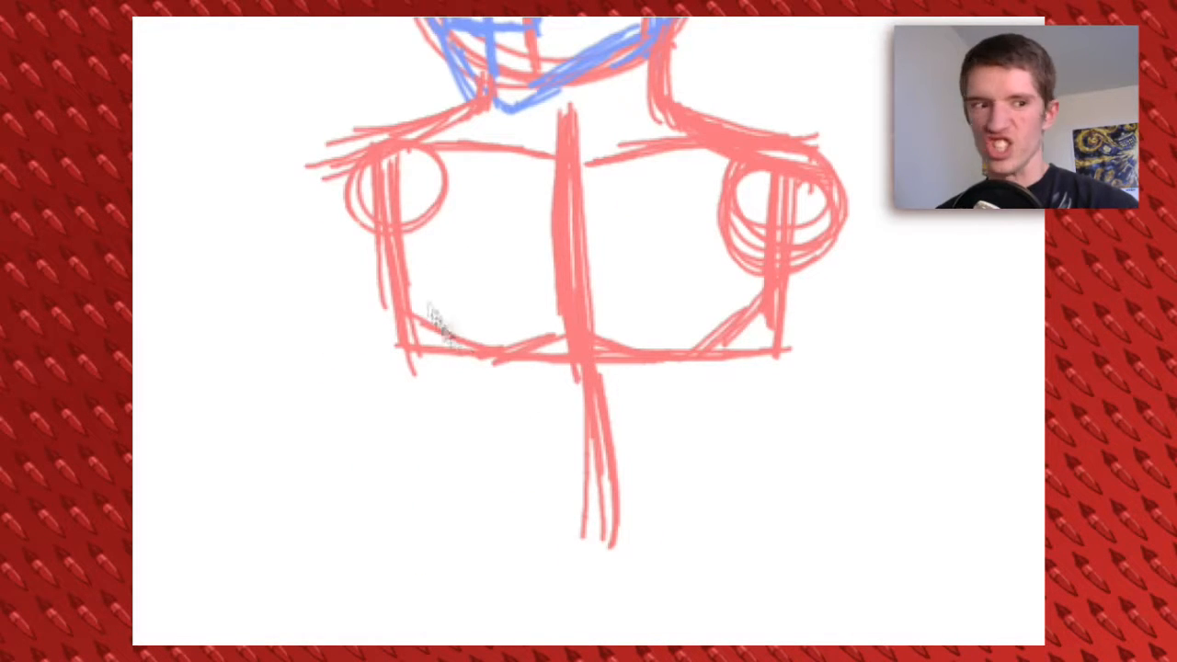
# Sketch the tapering waist sides and the arched rib cage line around the abdomen
pyautogui.moveTo(416, 318); pyautogui.dragTo(435, 366)
pyautogui.moveTo(407, 292); pyautogui.dragTo(450, 371)
pyautogui.moveTo(431, 331); pyautogui.dragTo(468, 432)
pyautogui.moveTo(447, 367)
pyautogui.mouseDown()
pyautogui.moveTo(455, 504)
pyautogui.moveTo(437, 531)
pyautogui.mouseUp()
pyautogui.moveTo(458, 471); pyautogui.dragTo(450, 530)
pyautogui.moveTo(777, 351); pyautogui.dragTo(801, 507)
pyautogui.moveTo(548, 361)
pyautogui.mouseDown()
pyautogui.moveTo(480, 469)
pyautogui.moveTo(485, 500)
pyautogui.mouseUp()
pyautogui.moveTo(607, 360); pyautogui.dragTo(707, 519)
pyautogui.moveTo(688, 432); pyautogui.dragTo(714, 535)
# Add horizontal abdominal muscle lines and the curved lower edge of the belly joining both waist sides
pyautogui.moveTo(528, 410); pyautogui.dragTo(659, 414)
pyautogui.moveTo(528, 451); pyautogui.dragTo(666, 456)
pyautogui.moveTo(529, 519); pyautogui.dragTo(672, 510)
pyautogui.moveTo(433, 519); pyautogui.dragTo(687, 555)
pyautogui.moveTo(474, 529); pyautogui.dragTo(656, 572)
pyautogui.moveTo(585, 559); pyautogui.dragTo(796, 496)
pyautogui.moveTo(792, 460); pyautogui.dragTo(767, 421)
pyautogui.moveTo(754, 341); pyautogui.dragTo(774, 469)
# Sketch two tall pointed red ears on top of the head, with a base circle under the near ear
pyautogui.moveTo(654, 227); pyautogui.dragTo(673, 605)
pyautogui.moveTo(636, 173)
pyautogui.mouseDown()
pyautogui.moveTo(629, 232)
pyautogui.moveTo(691, 147)
pyautogui.moveTo(648, 41)
pyautogui.moveTo(616, 179)
pyautogui.mouseUp()
pyautogui.moveTo(416, 184); pyautogui.dragTo(420, 46)
pyautogui.moveTo(420, 45); pyautogui.dragTo(476, 122)
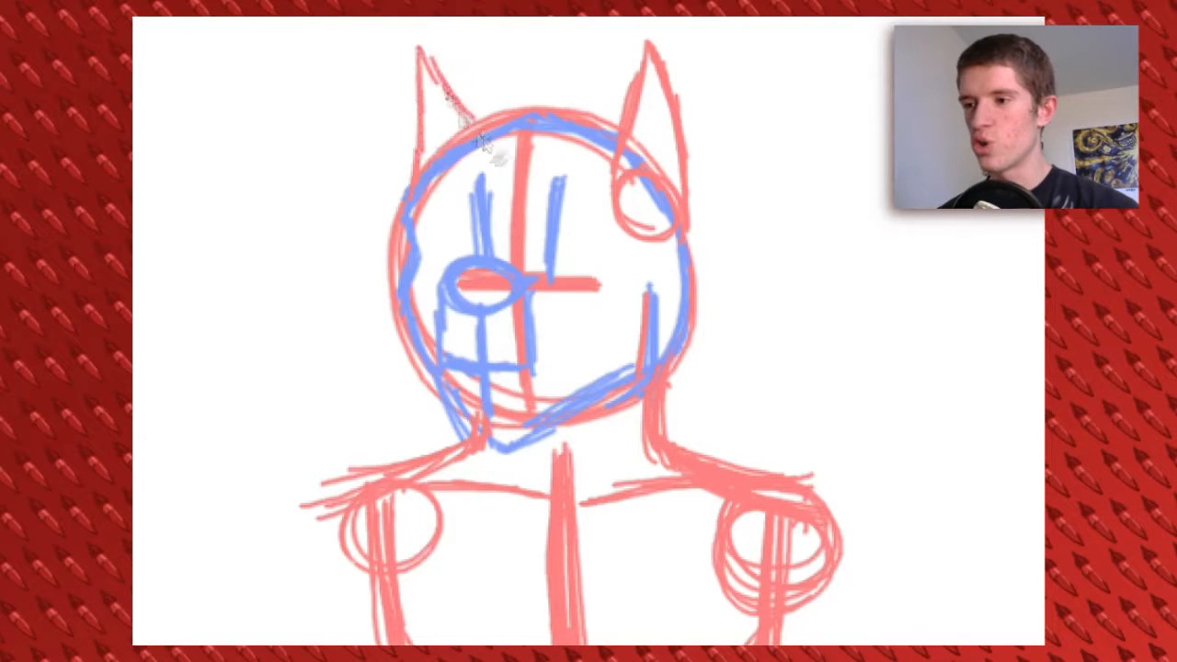
# Sketch the outward-slanting hip lines and the groin lines below the belly
pyautogui.moveTo(686, 551)
pyautogui.mouseDown()
pyautogui.moveTo(675, 197)
pyautogui.moveTo(723, 447)
pyautogui.moveTo(669, 347)
pyautogui.moveTo(792, 555)
pyautogui.mouseUp()
pyautogui.moveTo(366, 384)
pyautogui.mouseDown()
pyautogui.moveTo(307, 560)
pyautogui.moveTo(294, 544)
pyautogui.mouseUp()
pyautogui.moveTo(337, 50); pyautogui.dragTo(439, 254)
pyautogui.moveTo(802, 294); pyautogui.dragTo(754, 264)
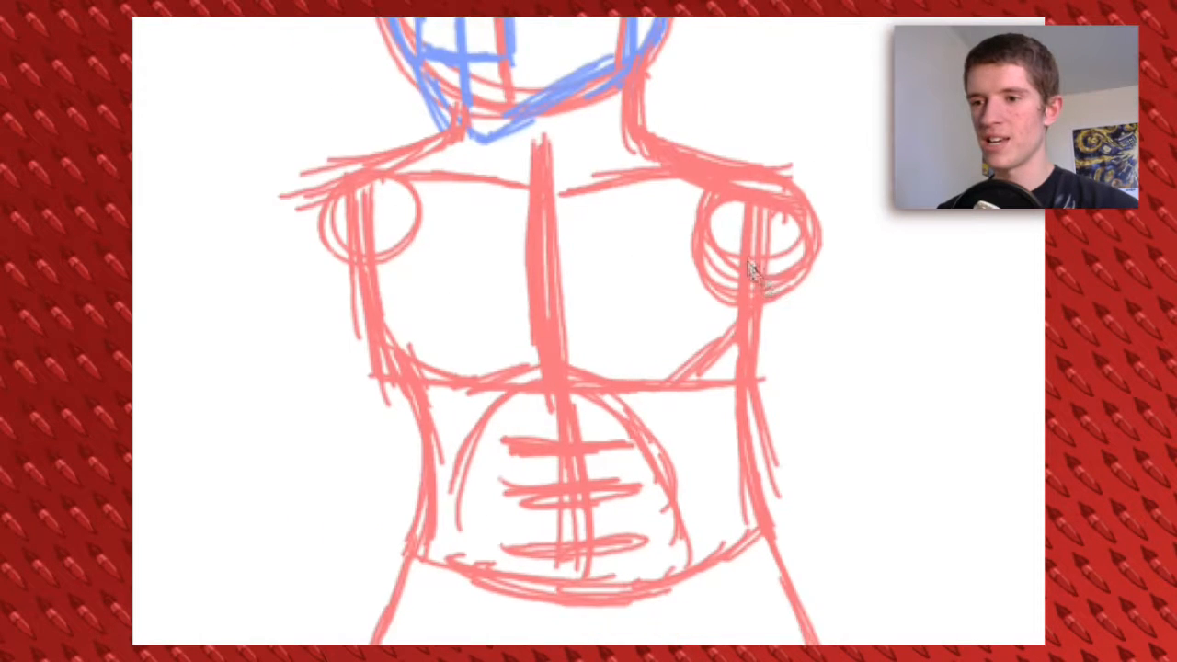
pyautogui.moveTo(544, 616); pyautogui.dragTo(520, 457)
pyautogui.moveTo(528, 538); pyautogui.dragTo(589, 547)
pyautogui.moveTo(748, 386); pyautogui.dragTo(781, 557)
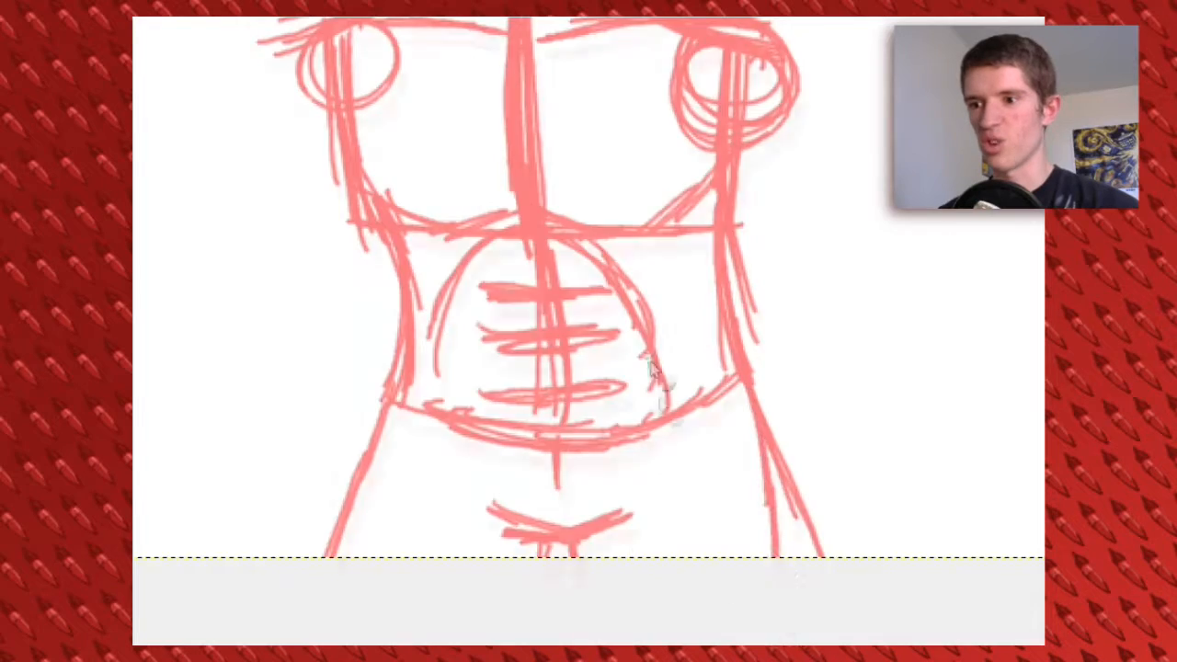
# Sketch the new figure's upper arm and elbow circle in blue over the inked character's torso
pyautogui.moveTo(670, 129); pyautogui.dragTo(706, 458)
pyautogui.moveTo(782, 446)
pyautogui.mouseDown()
pyautogui.moveTo(756, 257)
pyautogui.moveTo(823, 339)
pyautogui.moveTo(919, 397)
pyautogui.mouseUp()
pyautogui.moveTo(922, 358)
pyautogui.mouseDown()
pyautogui.moveTo(815, 350)
pyautogui.moveTo(869, 303)
pyautogui.mouseUp()
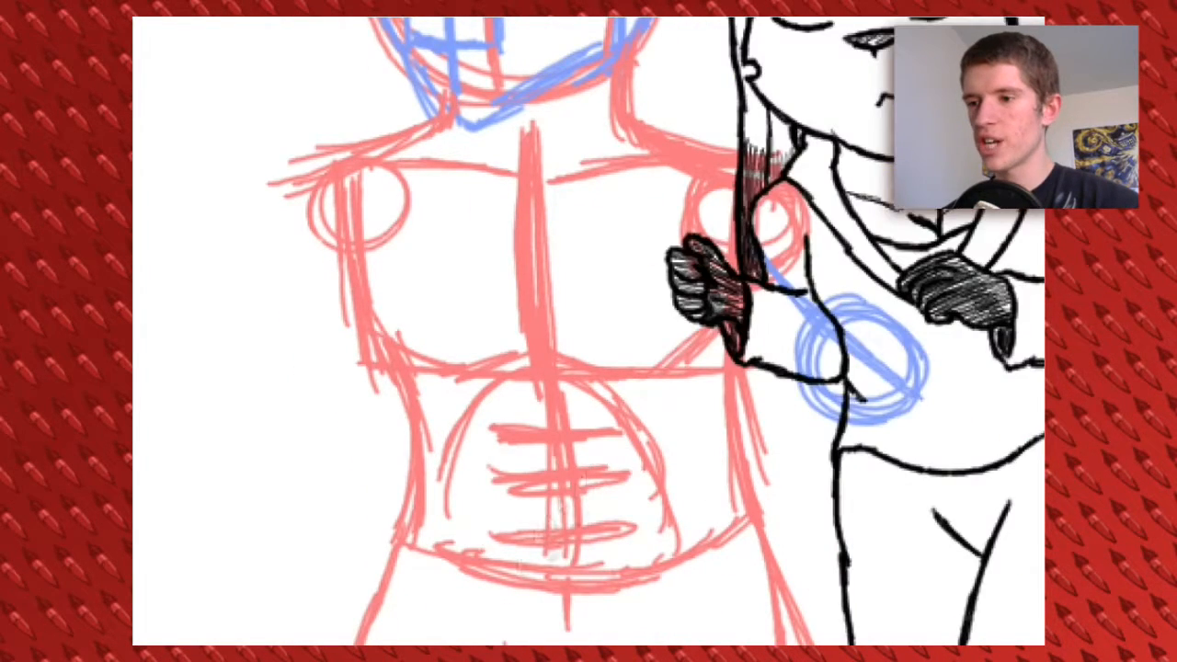
pyautogui.scroll(-3, 148, 361)
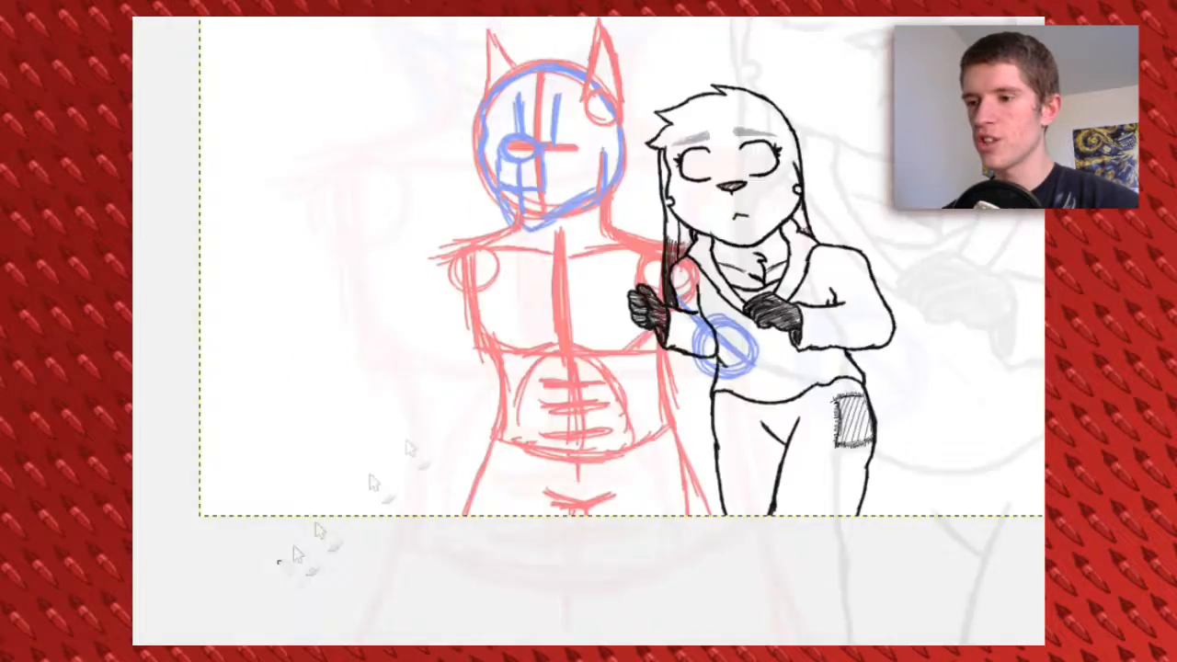
# Cut and paste the new figure's sketch, repositioning it higher and closer behind the inked character
pyautogui.moveTo(312, 71); pyautogui.dragTo(748, 613)
pyautogui.hotkey('ctrl', 'x')
pyautogui.hotkey('ctrl', 'v')
pyautogui.click(619, 203)
pyautogui.click(182, 577)
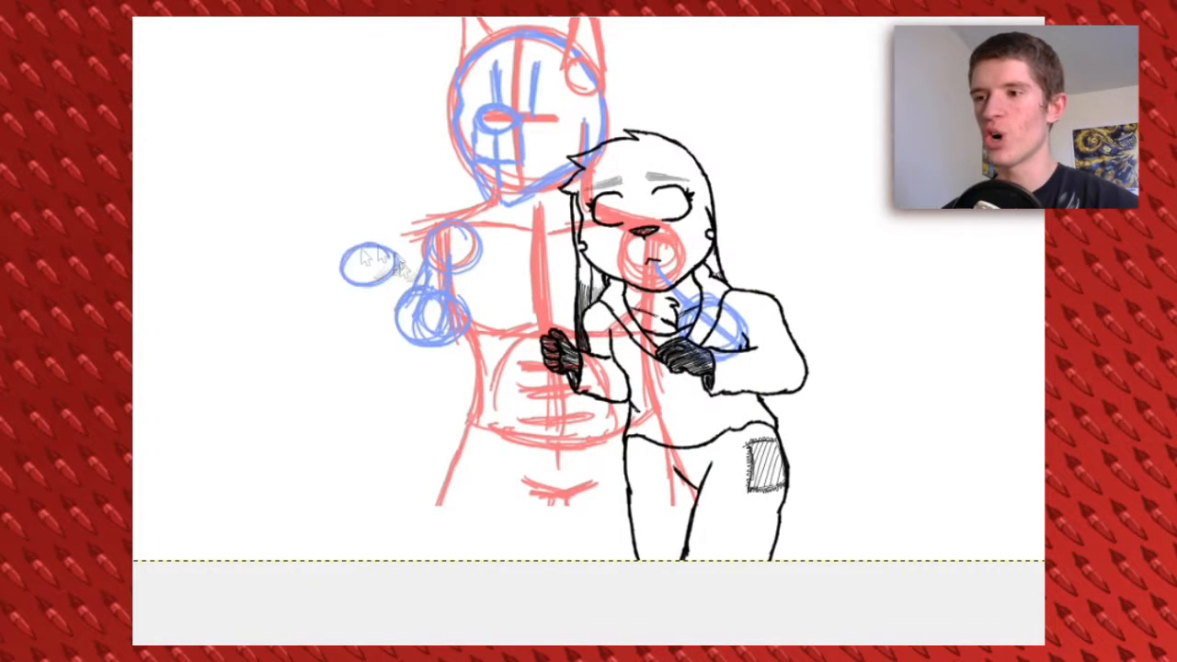
# Sketch a blue rounded shape and a banded cylinder with a flat base beside the figure's outer elbow
pyautogui.moveTo(406, 275); pyautogui.dragTo(375, 283)
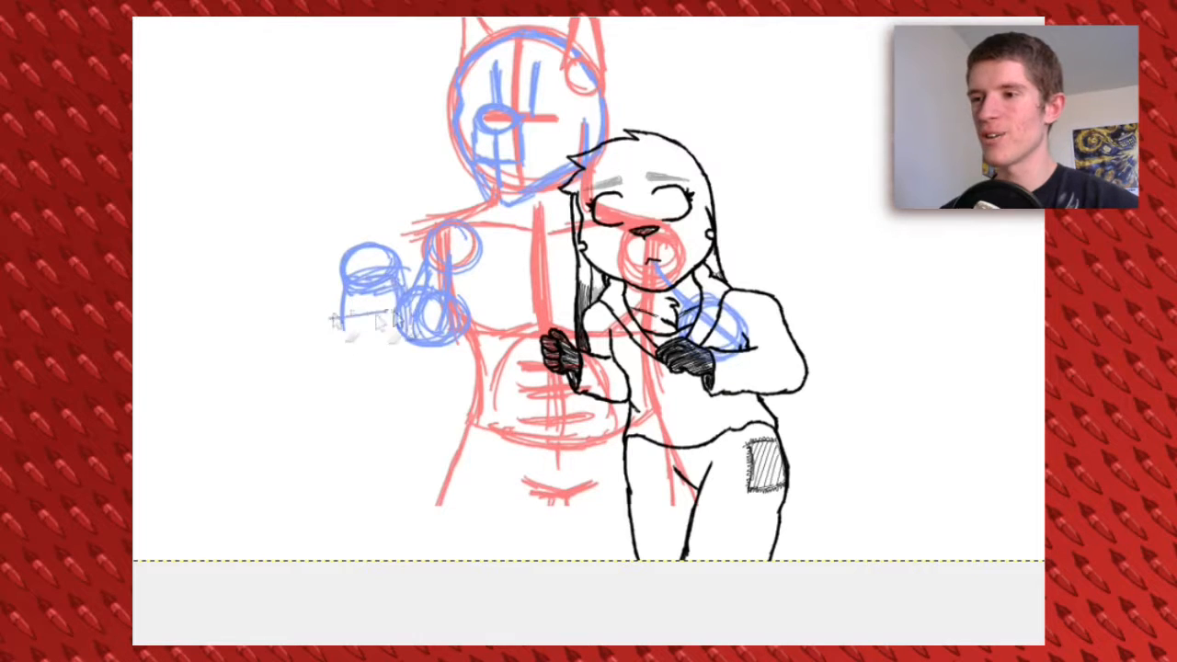
pyautogui.moveTo(411, 335)
pyautogui.mouseDown()
pyautogui.moveTo(410, 398)
pyautogui.moveTo(344, 389)
pyautogui.moveTo(421, 388)
pyautogui.moveTo(331, 402)
pyautogui.mouseUp()
pyautogui.moveTo(516, 304); pyautogui.dragTo(482, 389)
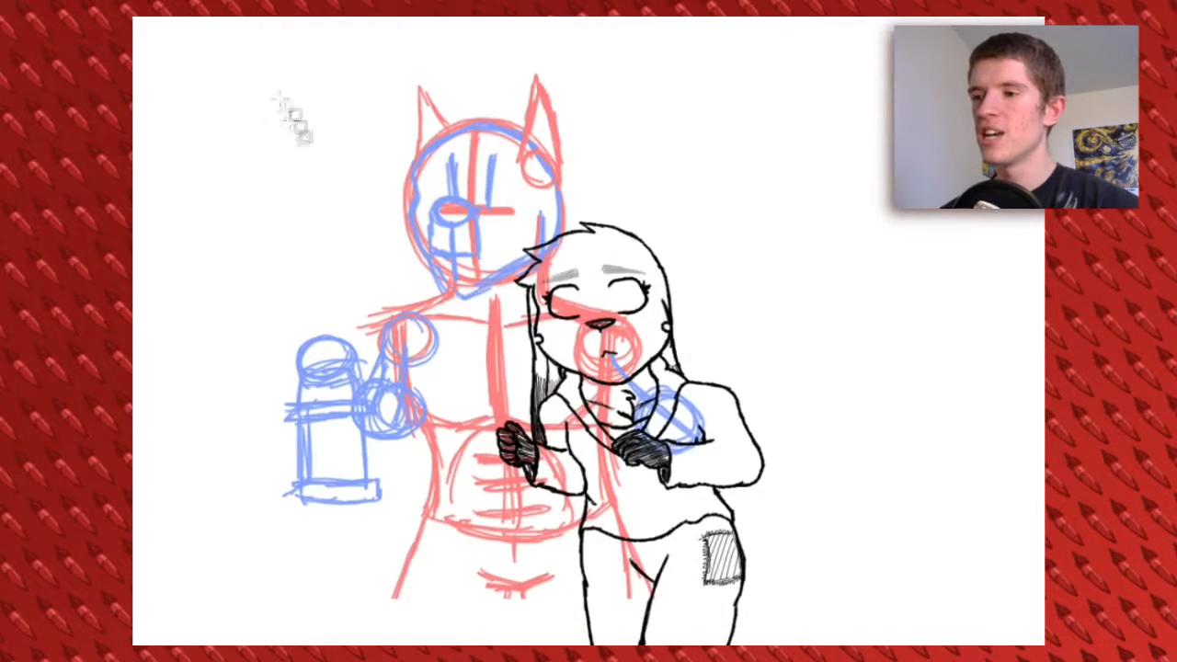
# Select, cut and paste the whole figure sketch, shifting it slightly up and away from the inked character
pyautogui.moveTo(237, 64); pyautogui.dragTo(736, 635)
pyautogui.moveTo(756, 617); pyautogui.dragTo(716, 554)
pyautogui.hotkey('ctrl', 'x')
pyautogui.hotkey('ctrl', 'v')
pyautogui.moveTo(532, 144)
pyautogui.mouseDown()
pyautogui.moveTo(537, 120)
pyautogui.moveTo(527, 131)
pyautogui.moveTo(587, 144)
pyautogui.mouseUp()
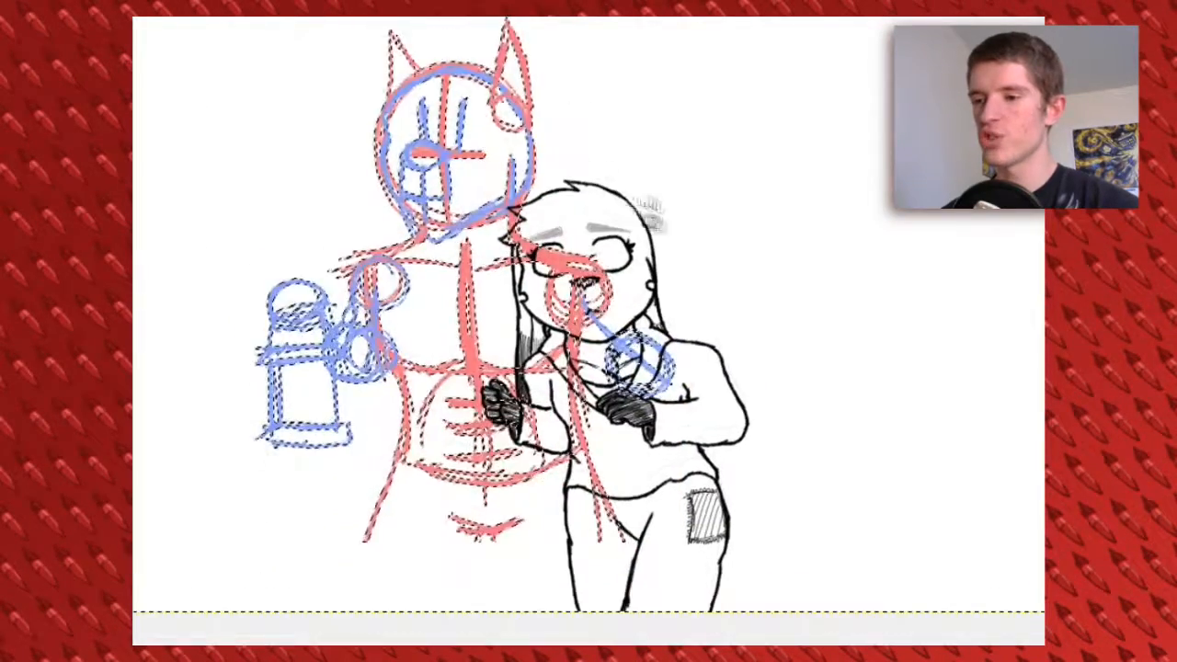
pyautogui.moveTo(601, 202); pyautogui.dragTo(612, 144)
# Sketch blue hip circles and upper leg lines down to the canvas edge
pyautogui.moveTo(517, 481); pyautogui.dragTo(487, 388)
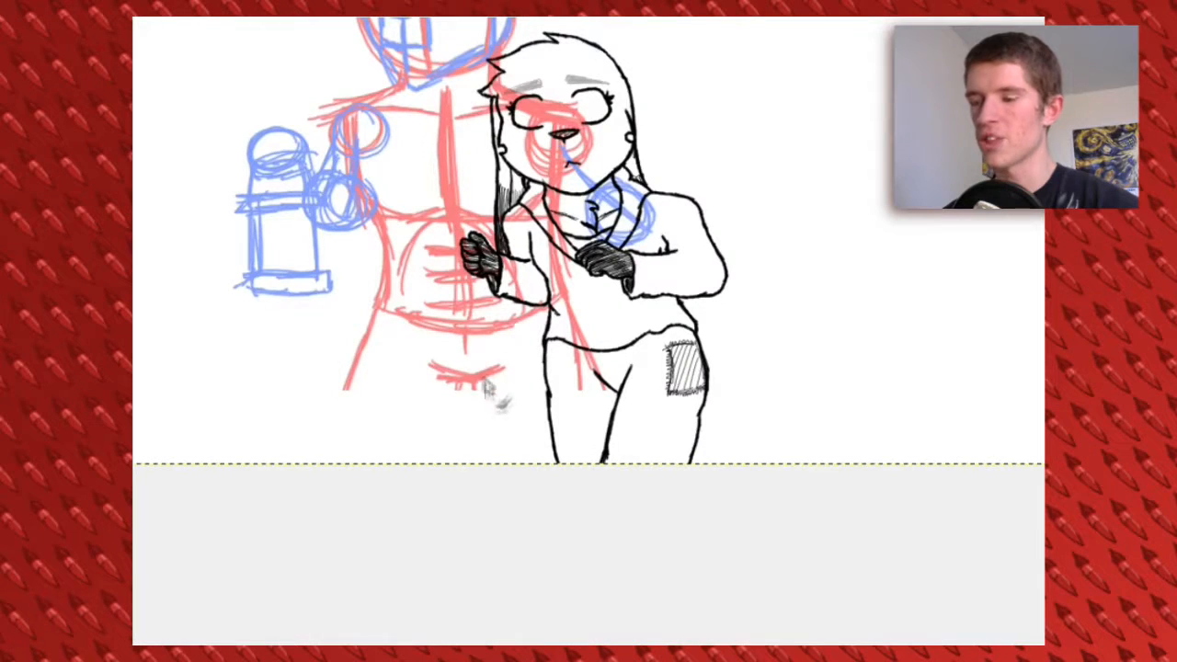
pyautogui.moveTo(523, 309); pyautogui.dragTo(529, 310)
pyautogui.moveTo(525, 363)
pyautogui.mouseDown()
pyautogui.moveTo(527, 461)
pyautogui.moveTo(538, 461)
pyautogui.mouseUp()
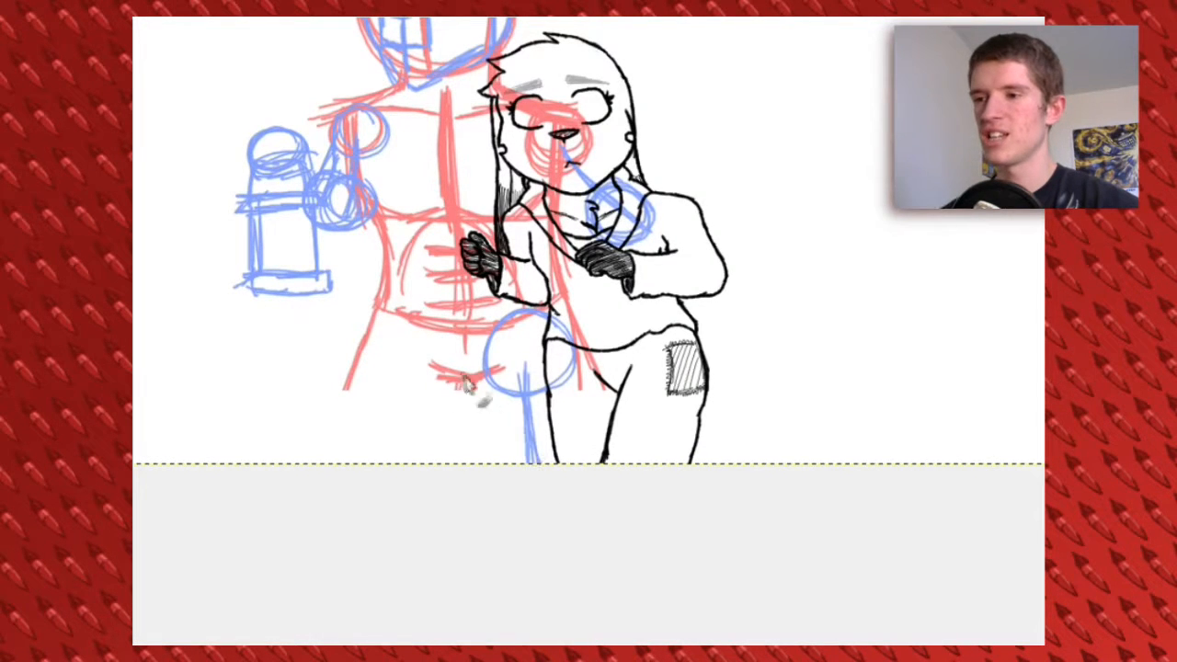
pyautogui.moveTo(469, 380); pyautogui.dragTo(485, 461)
pyautogui.moveTo(472, 382); pyautogui.dragTo(492, 461)
pyautogui.moveTo(562, 309); pyautogui.dragTo(585, 462)
pyautogui.moveTo(412, 310)
pyautogui.mouseDown()
pyautogui.moveTo(389, 461)
pyautogui.moveTo(356, 461)
pyautogui.mouseUp()
pyautogui.moveTo(471, 384)
pyautogui.mouseDown()
pyautogui.moveTo(462, 476)
pyautogui.moveTo(459, 463)
pyautogui.mouseUp()
# Ink the near ear, the tufted top of the head and the far face contour in black
pyautogui.moveTo(459, 158)
pyautogui.mouseDown()
pyautogui.moveTo(552, 396)
pyautogui.moveTo(535, 267)
pyautogui.moveTo(616, 331)
pyautogui.mouseUp()
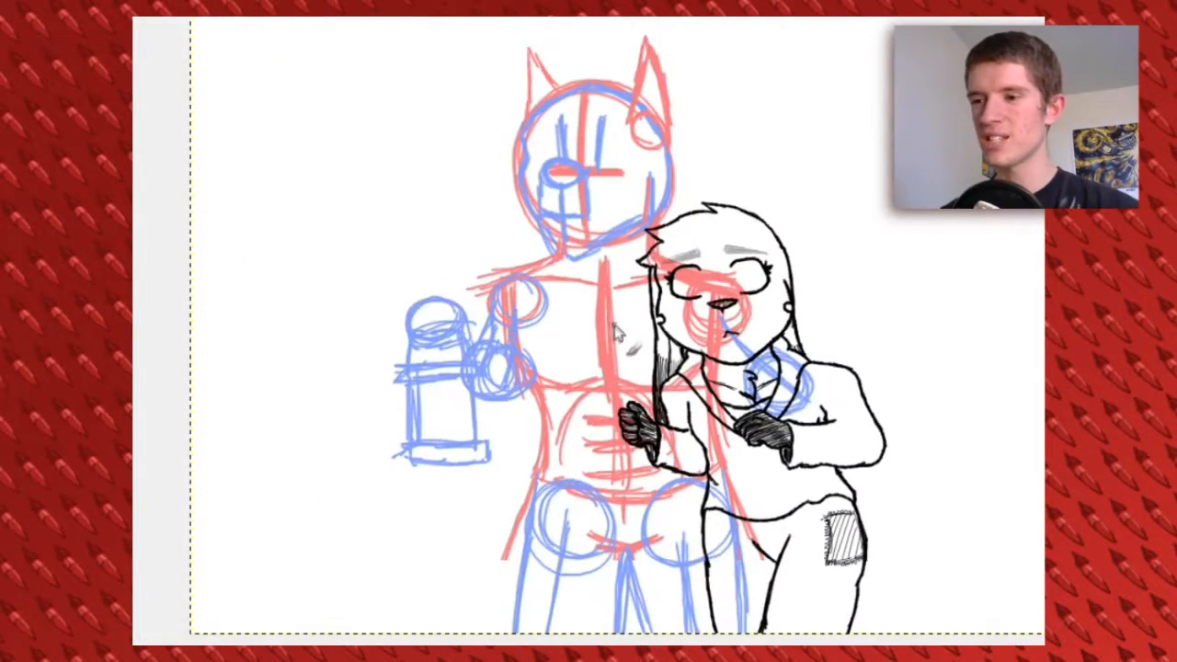
pyautogui.scroll(2, 589, 333)
pyautogui.scroll(5, 586, 276)
pyautogui.moveTo(742, 253)
pyautogui.mouseDown()
pyautogui.moveTo(749, 196)
pyautogui.moveTo(701, 41)
pyautogui.moveTo(669, 195)
pyautogui.mouseUp()
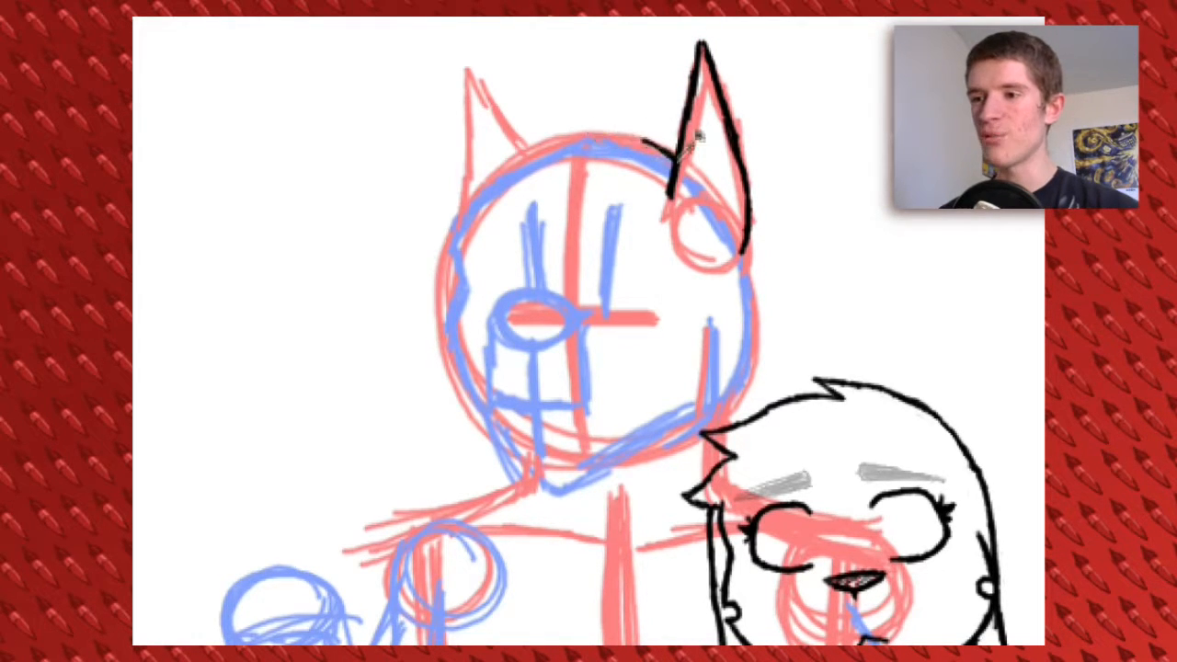
pyautogui.moveTo(639, 144)
pyautogui.mouseDown()
pyautogui.moveTo(578, 131)
pyautogui.moveTo(524, 148)
pyautogui.moveTo(471, 173)
pyautogui.moveTo(440, 225)
pyautogui.moveTo(459, 218)
pyautogui.mouseUp()
pyautogui.moveTo(508, 253); pyautogui.dragTo(511, 153)
pyautogui.moveTo(457, 119); pyautogui.dragTo(462, 185)
pyautogui.moveTo(449, 257); pyautogui.dragTo(486, 304)
# Ink the nose with hatched shading and draw the muzzle and mouth lines
pyautogui.moveTo(548, 185)
pyautogui.mouseDown()
pyautogui.moveTo(513, 185)
pyautogui.moveTo(504, 205)
pyautogui.moveTo(536, 215)
pyautogui.moveTo(506, 162)
pyautogui.mouseUp()
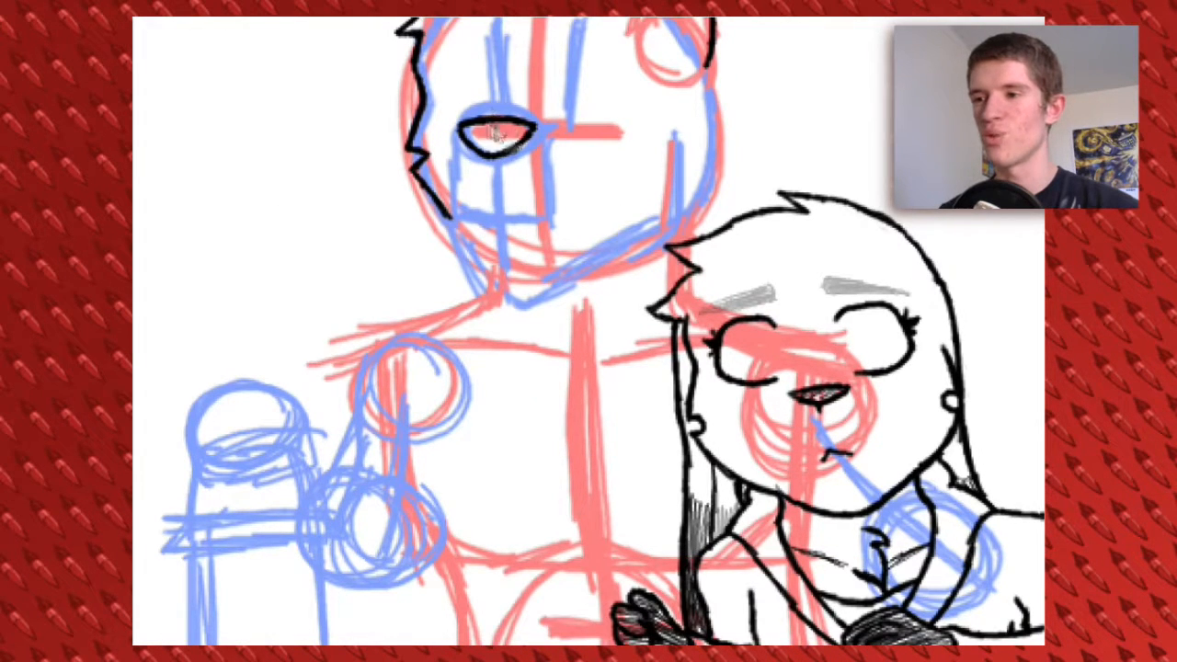
pyautogui.moveTo(471, 138)
pyautogui.mouseDown()
pyautogui.moveTo(524, 175)
pyautogui.moveTo(531, 158)
pyautogui.mouseUp()
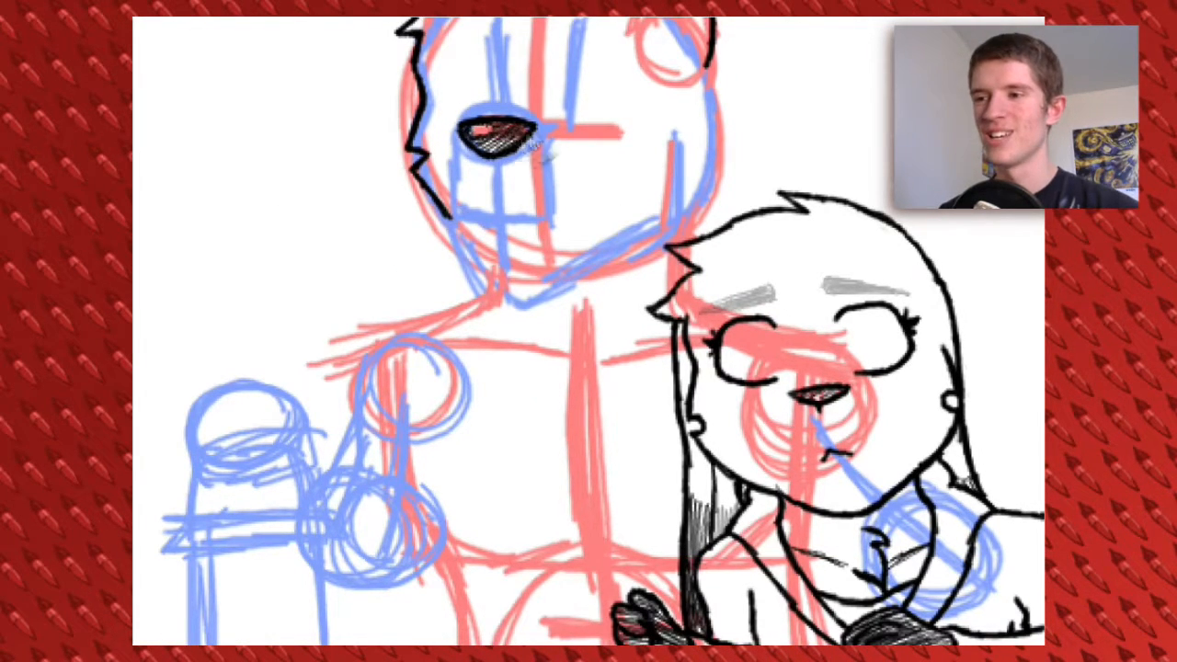
pyautogui.moveTo(453, 145)
pyautogui.mouseDown()
pyautogui.moveTo(465, 207)
pyautogui.moveTo(468, 156)
pyautogui.moveTo(462, 198)
pyautogui.moveTo(553, 226)
pyautogui.mouseUp()
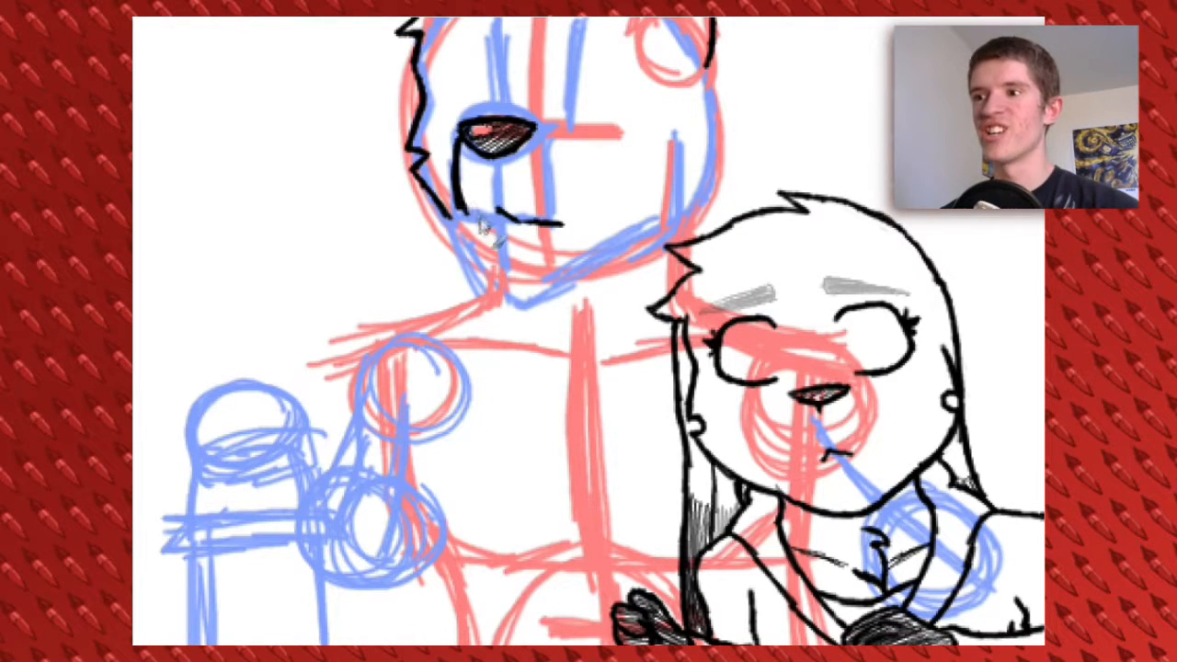
# Ink the pointed jaw with its jagged cheek fur, and outline the far ear
pyautogui.moveTo(456, 229)
pyautogui.mouseDown()
pyautogui.moveTo(510, 299)
pyautogui.moveTo(547, 296)
pyautogui.moveTo(621, 248)
pyautogui.mouseUp()
pyautogui.moveTo(689, 196); pyautogui.dragTo(616, 250)
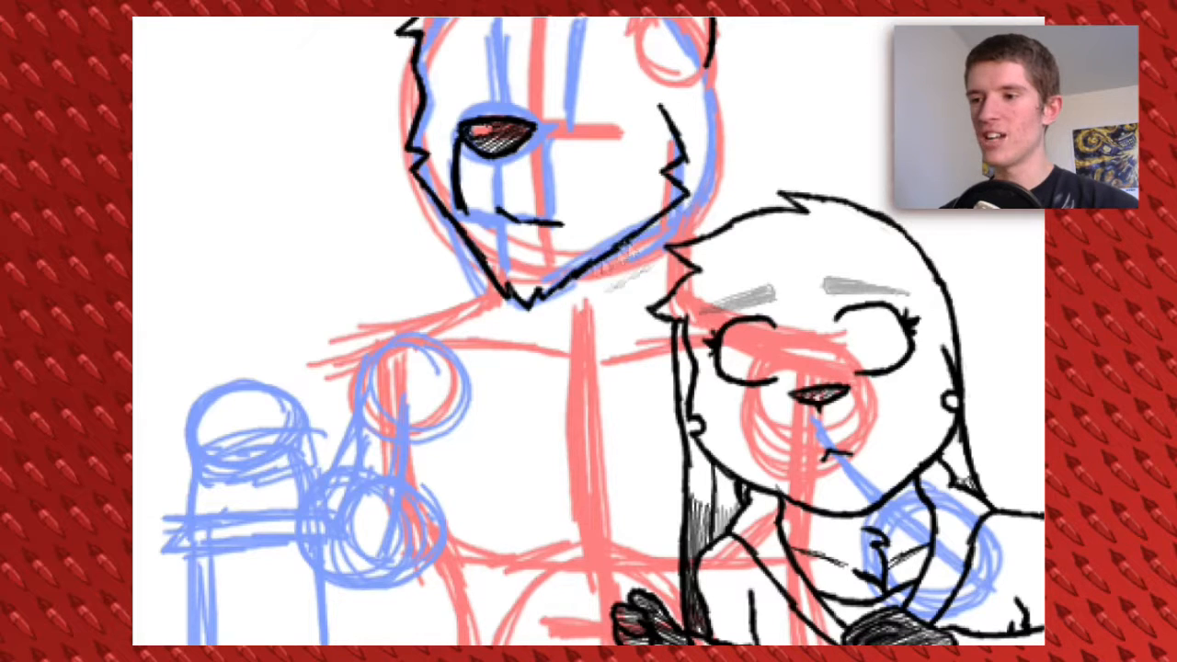
pyautogui.moveTo(390, 145); pyautogui.dragTo(462, 253)
pyautogui.moveTo(536, 264); pyautogui.dragTo(549, 323)
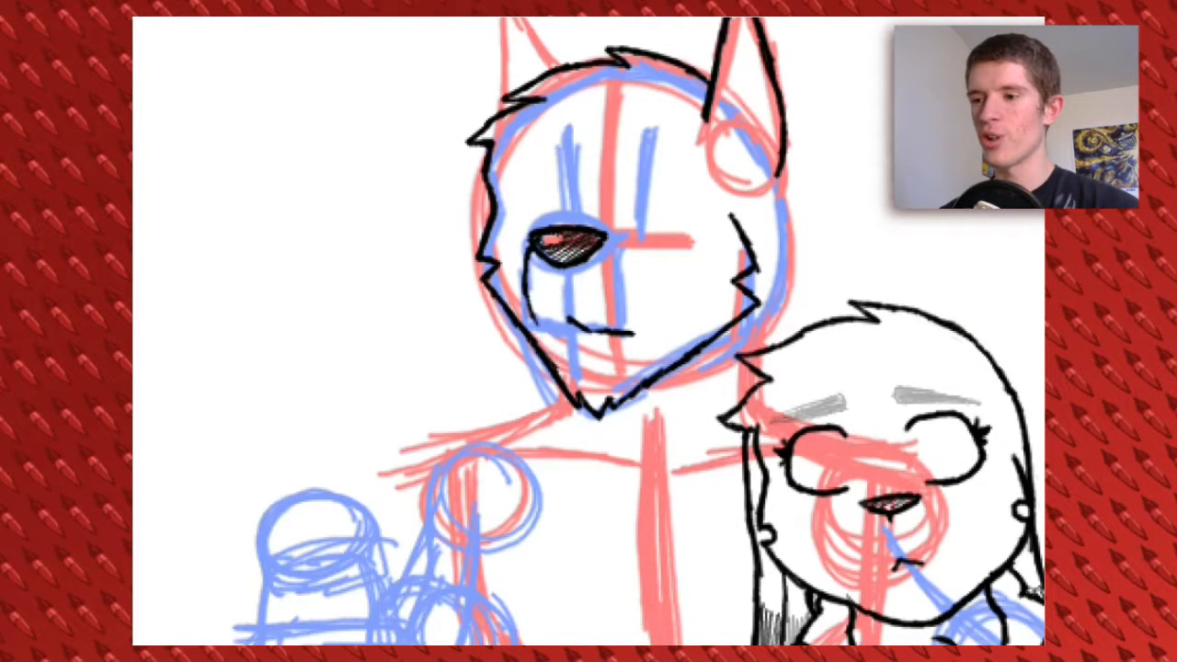
pyautogui.moveTo(513, 225); pyautogui.dragTo(519, 354)
pyautogui.moveTo(508, 124); pyautogui.dragTo(510, 241)
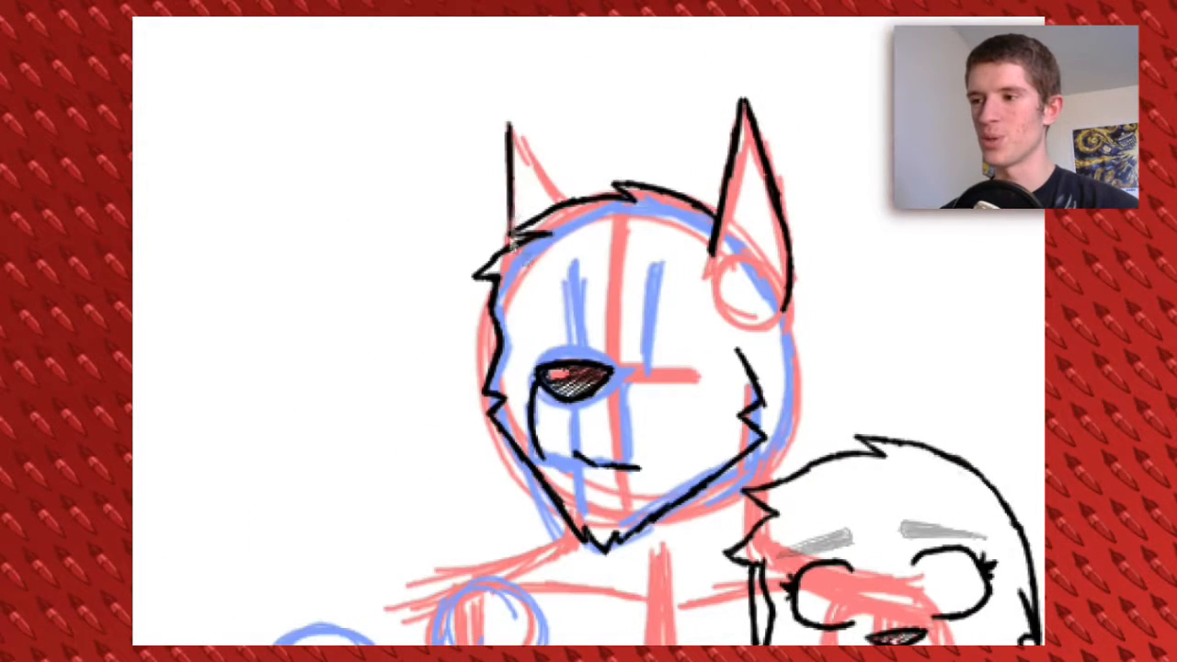
pyautogui.moveTo(511, 122); pyautogui.dragTo(562, 198)
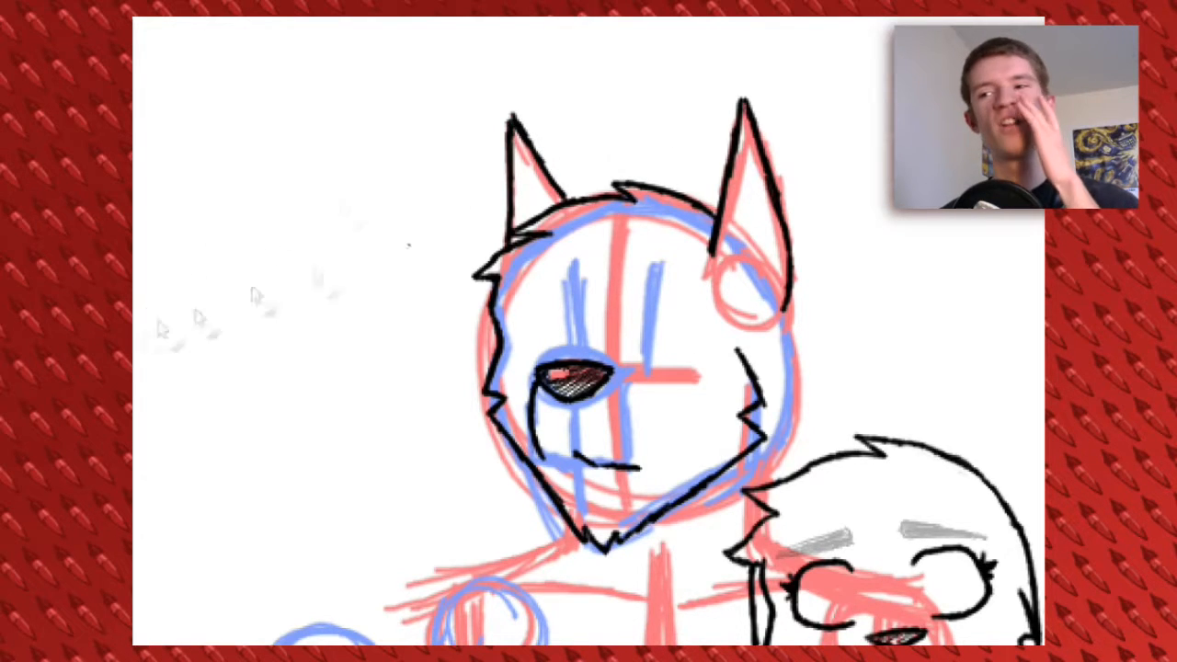
pyautogui.moveTo(680, 385)
pyautogui.mouseDown()
pyautogui.moveTo(603, 308)
pyautogui.moveTo(581, 264)
pyautogui.mouseUp()
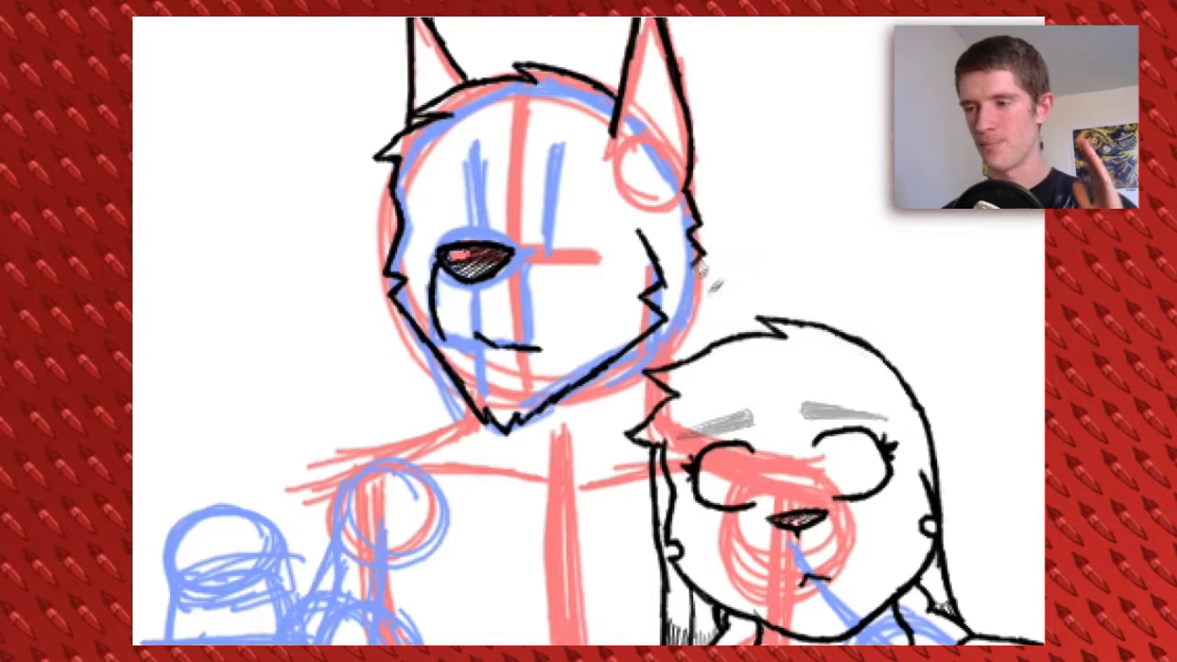
pyautogui.moveTo(713, 271); pyautogui.dragTo(694, 314)
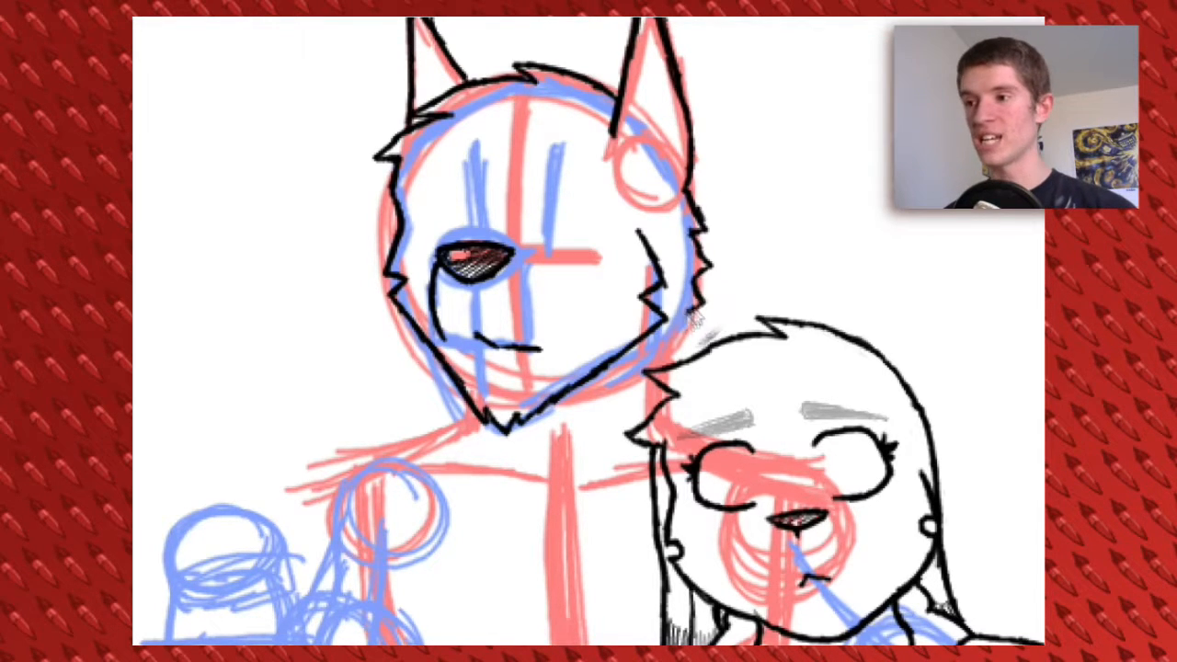
pyautogui.hotkey('ctrl', 'z')
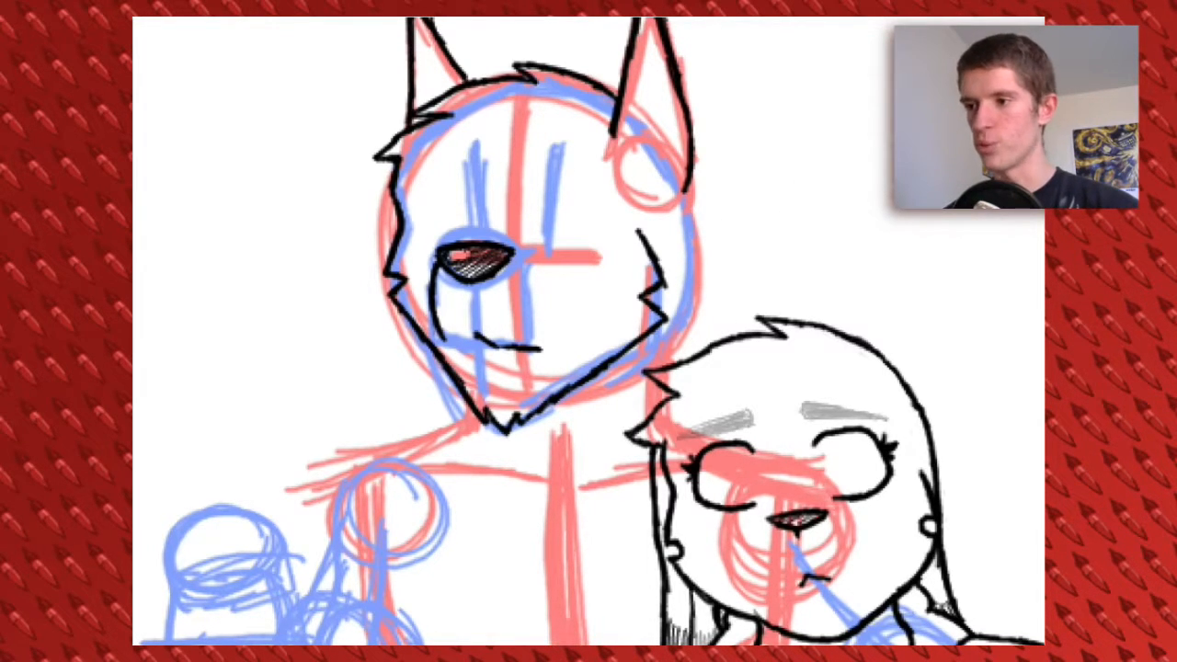
# Rough in a pointed fur tuft at the back of the head in blue, ink it, and add whisker dots
pyautogui.moveTo(694, 216); pyautogui.dragTo(691, 317)
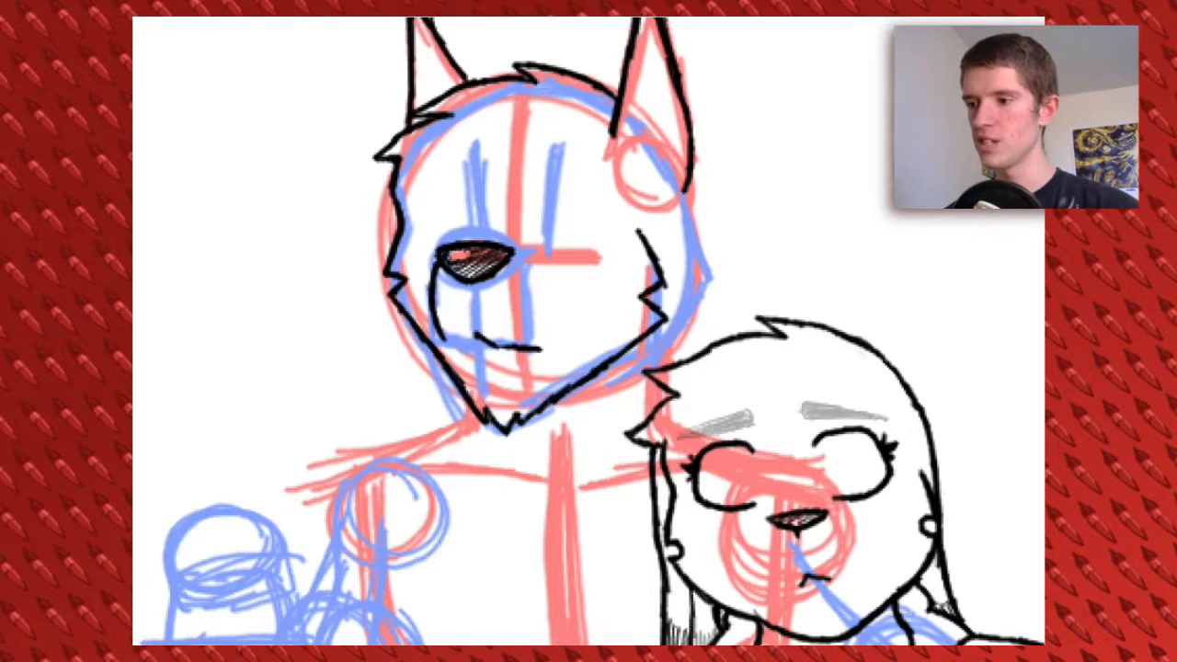
pyautogui.moveTo(703, 225); pyautogui.dragTo(715, 285)
pyautogui.moveTo(608, 432); pyautogui.dragTo(658, 418)
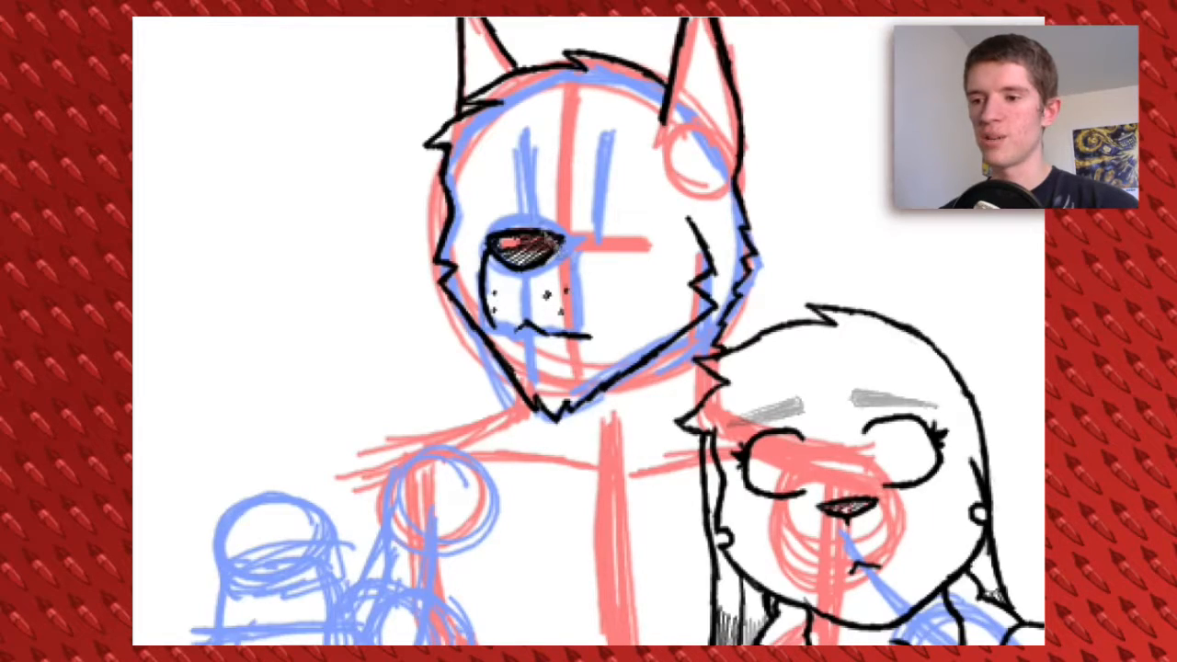
# Ink the shoulder line from the jaw out to the upper arm
pyautogui.moveTo(551, 441); pyautogui.dragTo(568, 267)
pyautogui.moveTo(536, 221)
pyautogui.mouseDown()
pyautogui.moveTo(541, 238)
pyautogui.moveTo(431, 267)
pyautogui.mouseUp()
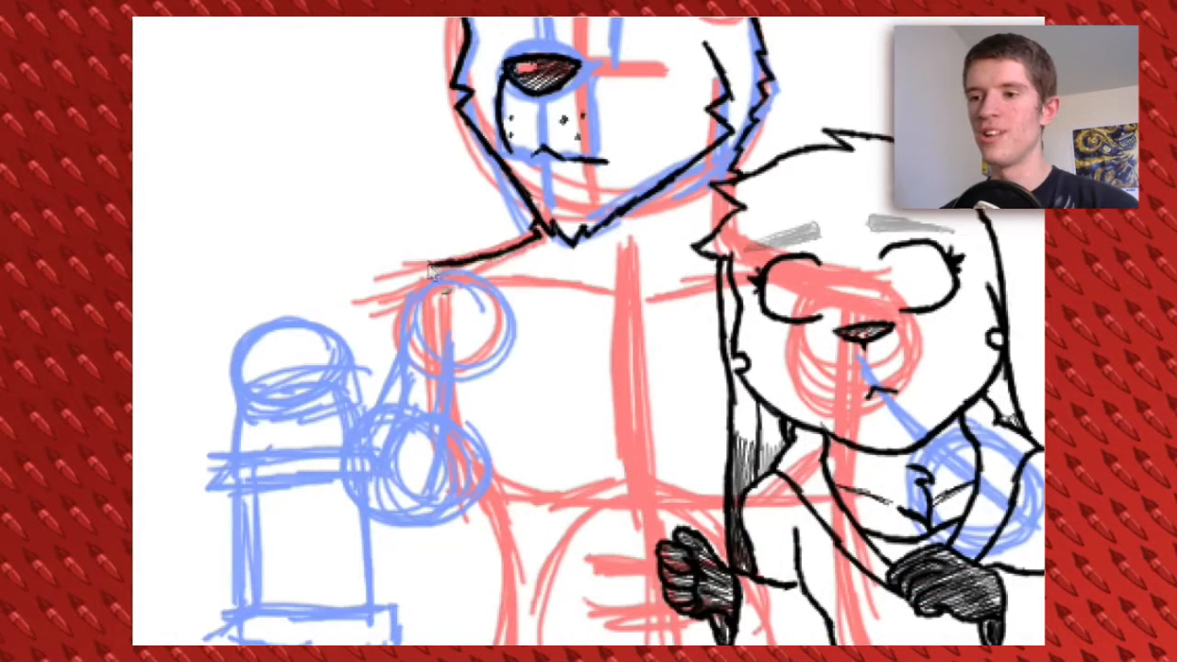
pyautogui.moveTo(414, 317); pyautogui.dragTo(382, 188)
# Ink the outer side of the torso with fur tufts at armpit and hip, and the curved waistline
pyautogui.moveTo(390, 229)
pyautogui.mouseDown()
pyautogui.moveTo(395, 285)
pyautogui.moveTo(437, 376)
pyautogui.moveTo(443, 508)
pyautogui.moveTo(445, 457)
pyautogui.moveTo(425, 491)
pyautogui.mouseUp()
pyautogui.hotkey('ctrl', 'z')
pyautogui.moveTo(449, 426)
pyautogui.mouseDown()
pyautogui.moveTo(435, 533)
pyautogui.moveTo(439, 420)
pyautogui.mouseUp()
pyautogui.moveTo(451, 349); pyautogui.dragTo(428, 397)
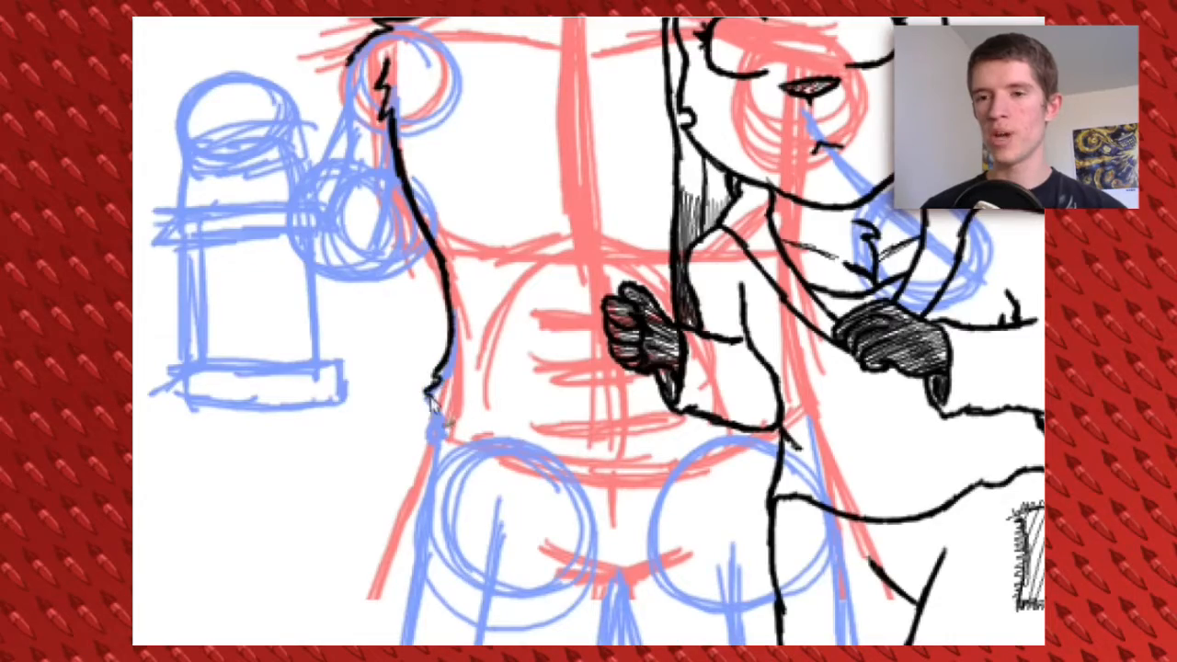
pyautogui.moveTo(491, 454)
pyautogui.mouseDown()
pyautogui.moveTo(650, 477)
pyautogui.moveTo(767, 432)
pyautogui.mouseUp()
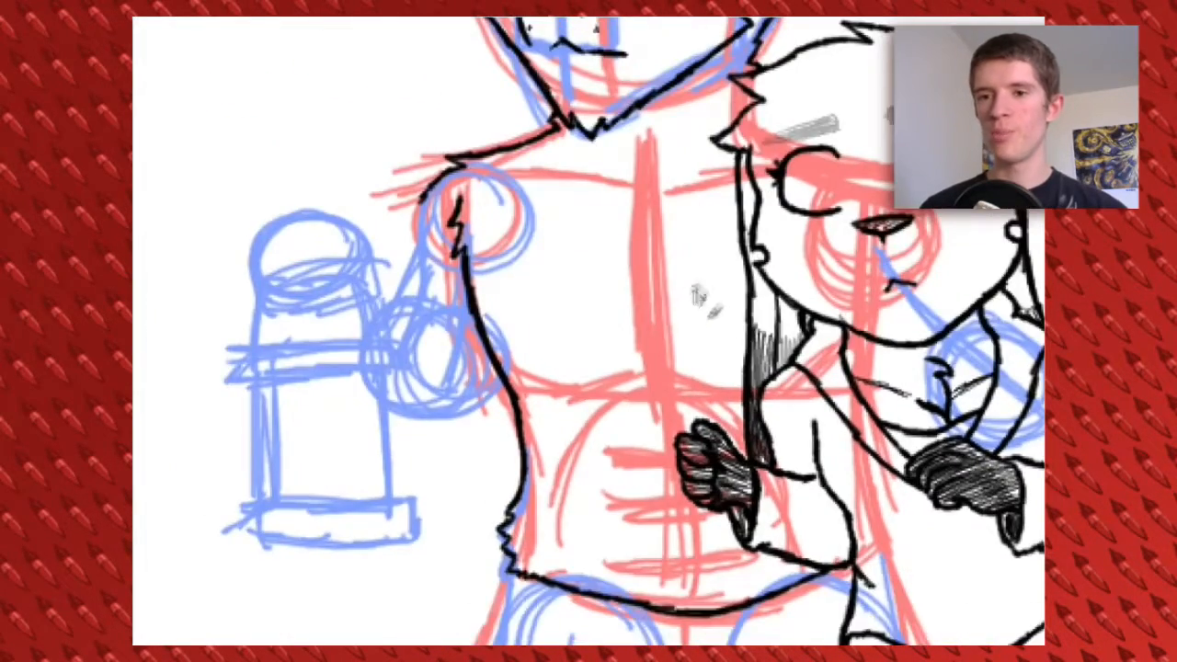
# Ink the outer edge of the upper arm and the raised fist with its curled fingers
pyautogui.moveTo(401, 235)
pyautogui.mouseDown()
pyautogui.moveTo(565, 285)
pyautogui.moveTo(492, 200)
pyautogui.mouseUp()
pyautogui.moveTo(514, 168)
pyautogui.mouseDown()
pyautogui.moveTo(515, 228)
pyautogui.moveTo(483, 272)
pyautogui.mouseUp()
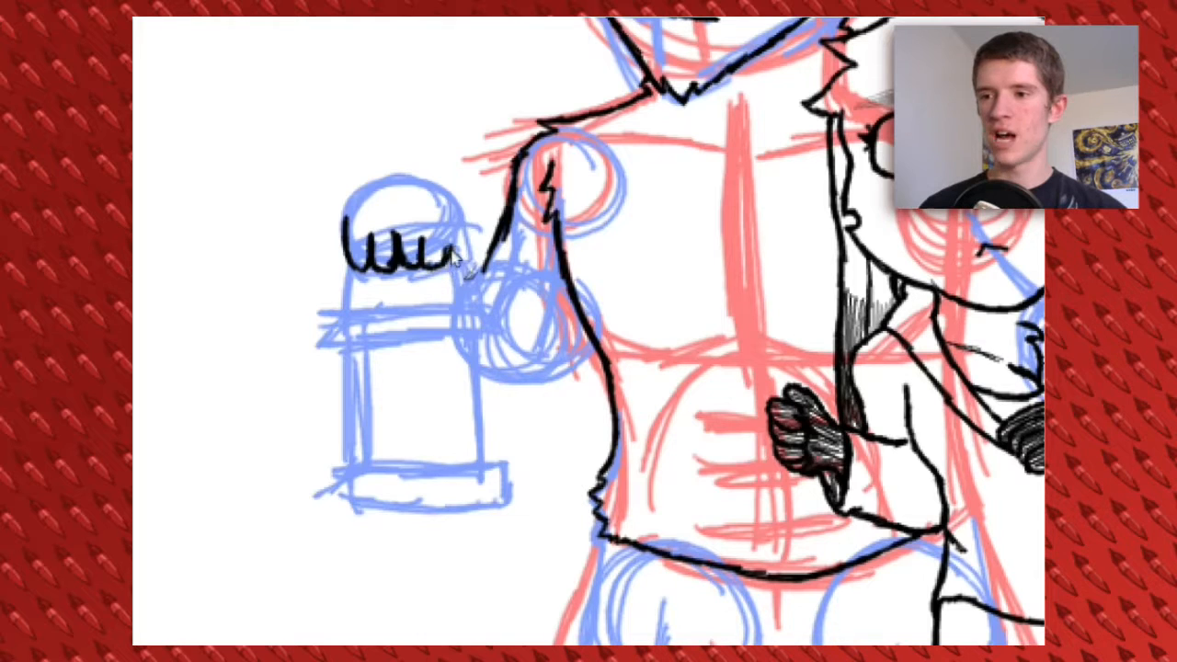
pyautogui.moveTo(347, 228)
pyautogui.mouseDown()
pyautogui.moveTo(377, 196)
pyautogui.moveTo(427, 199)
pyautogui.moveTo(459, 221)
pyautogui.moveTo(462, 250)
pyautogui.moveTo(446, 273)
pyautogui.moveTo(410, 269)
pyautogui.mouseUp()
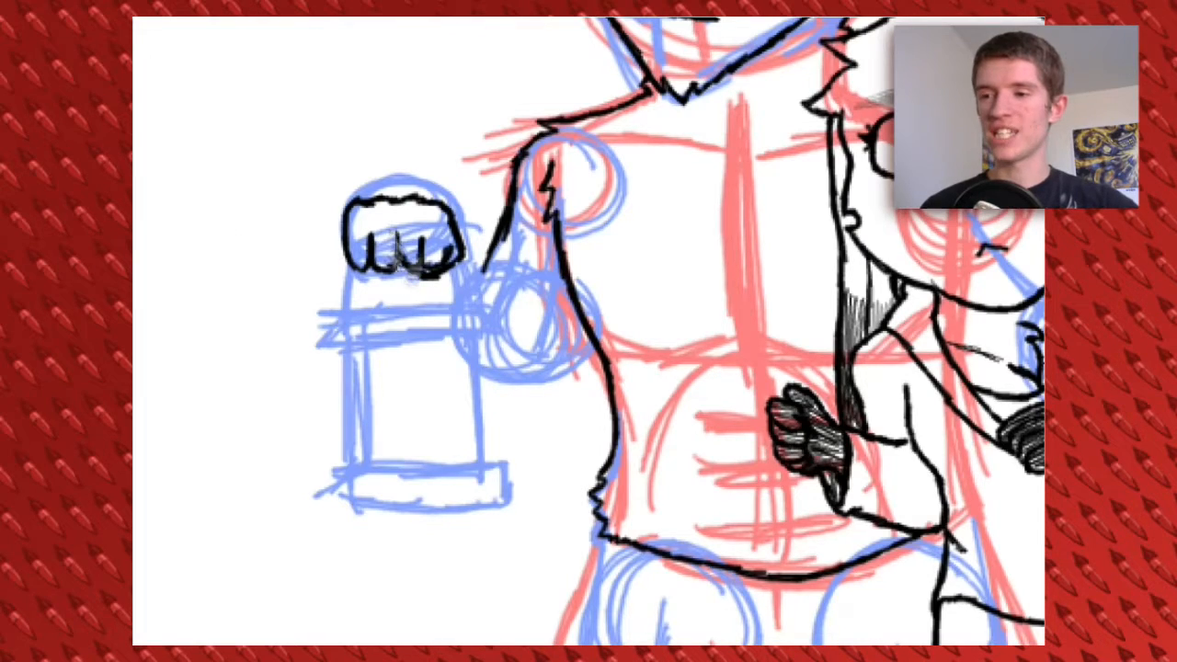
pyautogui.moveTo(423, 157); pyautogui.dragTo(410, 311)
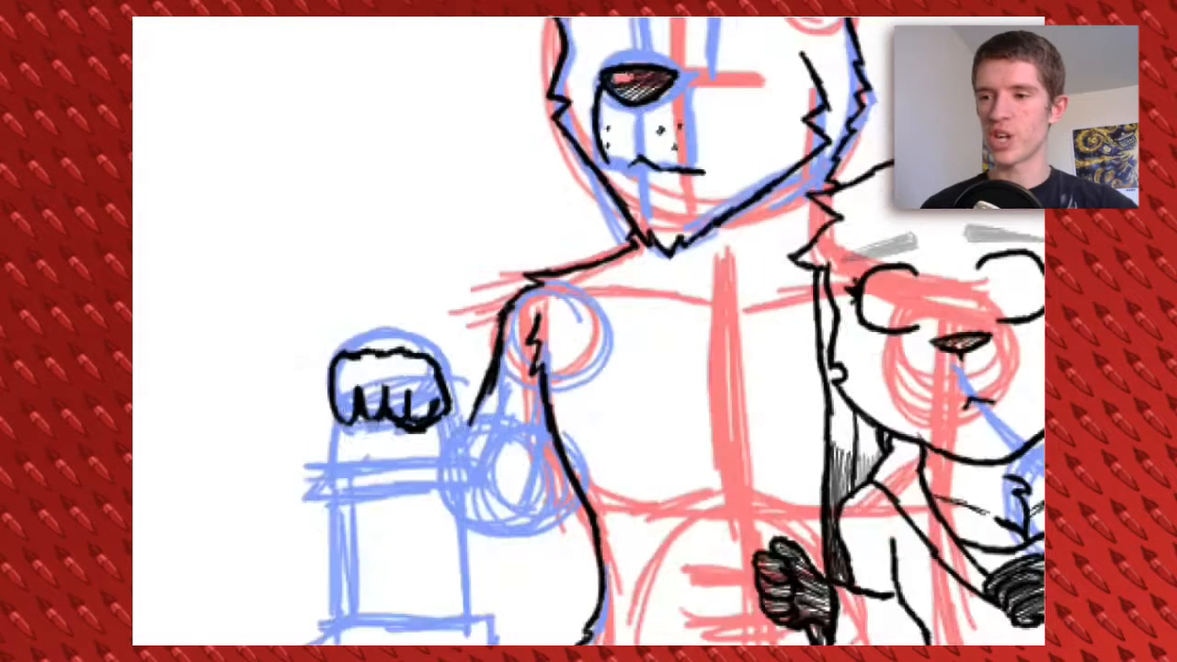
pyautogui.moveTo(434, 390); pyautogui.dragTo(414, 428)
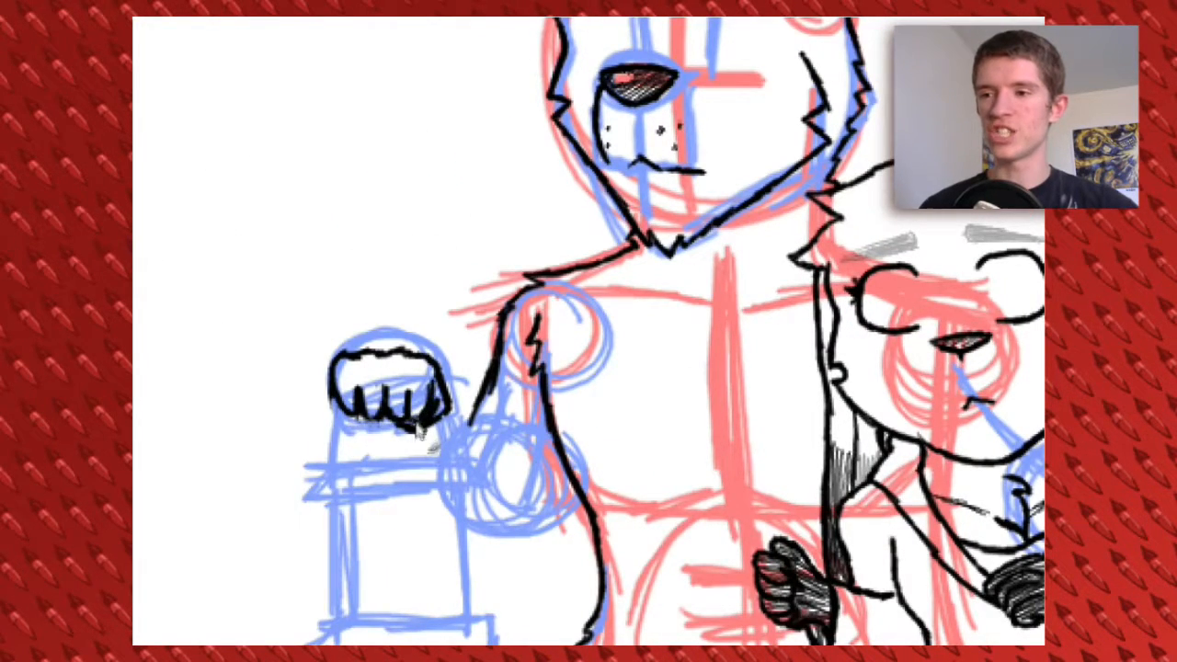
pyautogui.moveTo(386, 333)
pyautogui.mouseDown()
pyautogui.moveTo(371, 314)
pyautogui.moveTo(386, 347)
pyautogui.moveTo(334, 397)
pyautogui.mouseUp()
pyautogui.moveTo(458, 388); pyautogui.dragTo(421, 259)
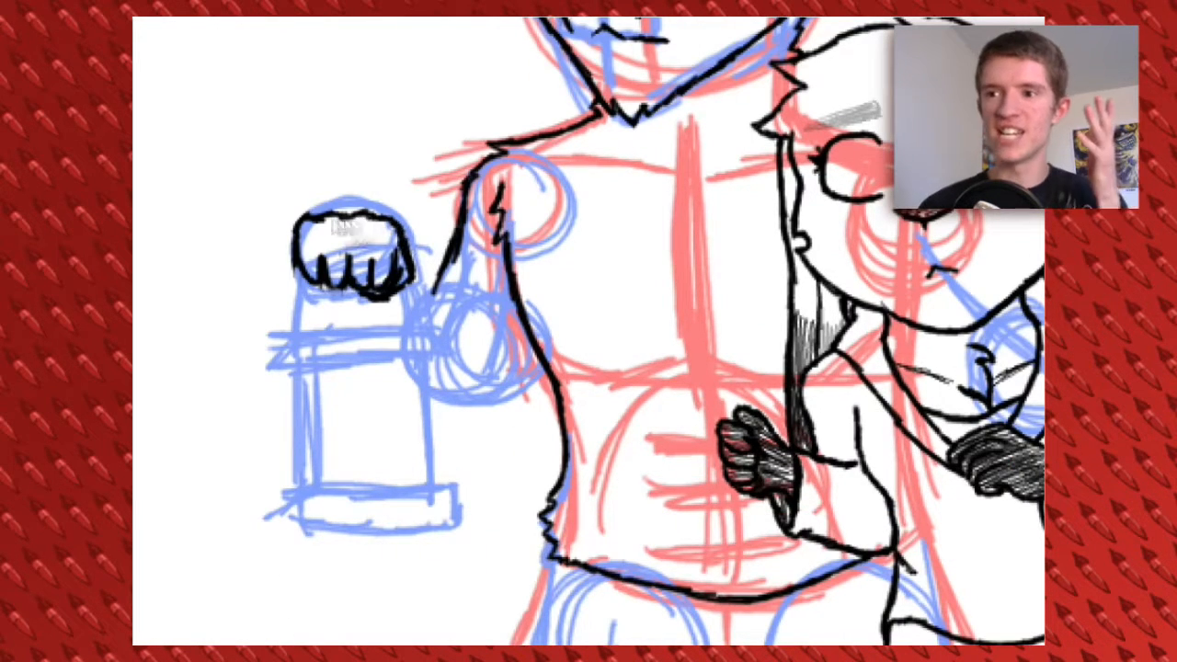
pyautogui.moveTo(309, 217); pyautogui.dragTo(377, 213)
# Ink the upper edge of the forearm, and the lantern's handle and flat cap beneath the fist
pyautogui.moveTo(408, 250); pyautogui.dragTo(506, 324)
pyautogui.moveTo(506, 324); pyautogui.dragTo(562, 296)
pyautogui.moveTo(352, 243); pyautogui.dragTo(370, 286)
pyautogui.moveTo(346, 226); pyautogui.dragTo(354, 307)
pyautogui.moveTo(465, 237); pyautogui.dragTo(472, 298)
pyautogui.moveTo(364, 287); pyautogui.dragTo(468, 286)
pyautogui.moveTo(472, 284); pyautogui.dragTo(487, 305)
pyautogui.moveTo(344, 285); pyautogui.dragTo(335, 305)
pyautogui.moveTo(335, 305)
pyautogui.mouseDown()
pyautogui.moveTo(487, 304)
pyautogui.moveTo(490, 236)
pyautogui.mouseUp()
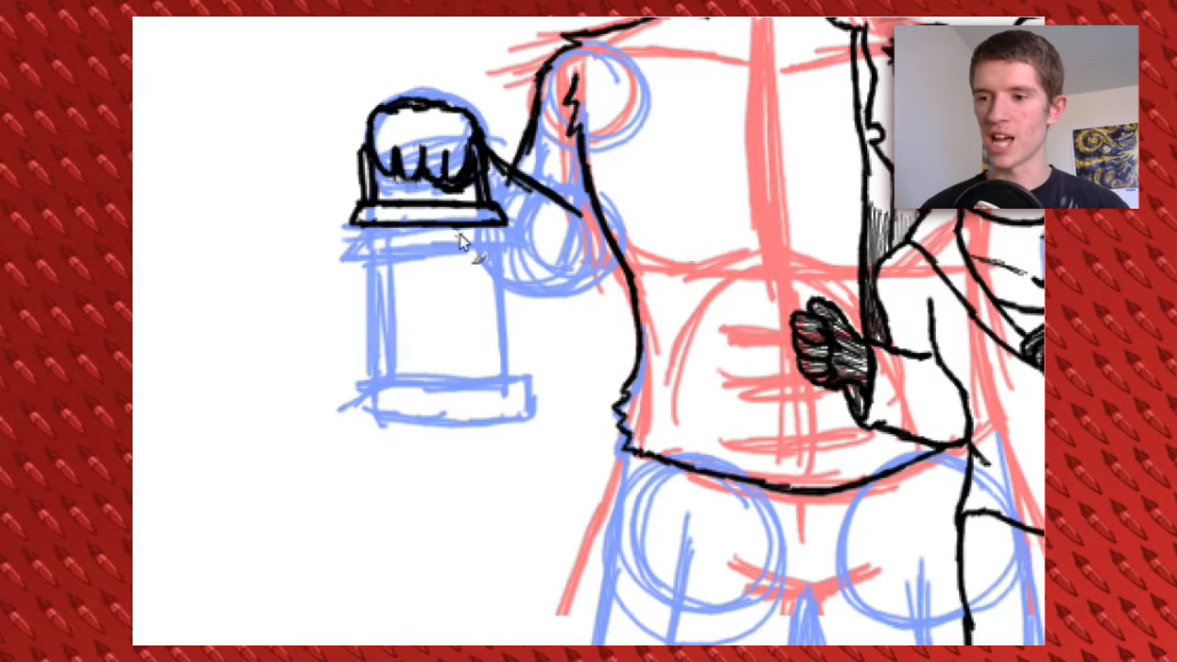
# Ink the lantern's curved glass body and its flat rectangular base
pyautogui.moveTo(387, 228); pyautogui.dragTo(379, 368)
pyautogui.moveTo(474, 235); pyautogui.dragTo(496, 373)
pyautogui.moveTo(367, 372)
pyautogui.mouseDown()
pyautogui.moveTo(501, 372)
pyautogui.moveTo(367, 404)
pyautogui.moveTo(488, 400)
pyautogui.moveTo(497, 373)
pyautogui.moveTo(397, 373)
pyautogui.mouseUp()
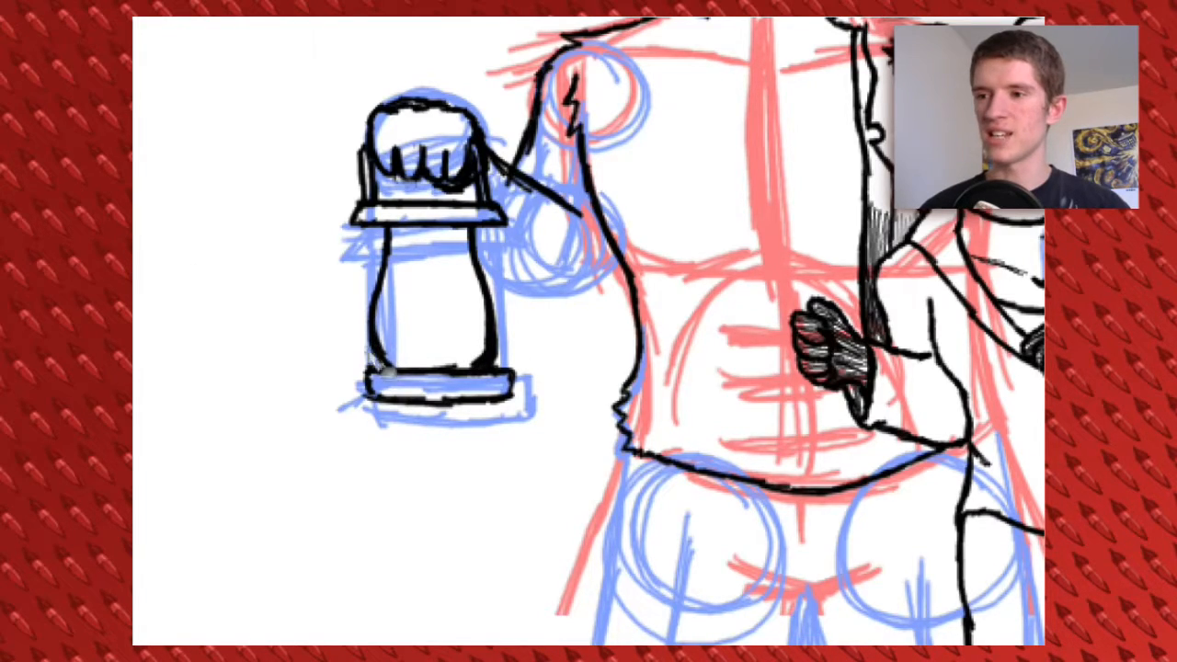
pyautogui.moveTo(441, 277)
pyautogui.mouseDown()
pyautogui.moveTo(341, 402)
pyautogui.moveTo(351, 384)
pyautogui.mouseUp()
pyautogui.moveTo(407, 264)
pyautogui.mouseDown()
pyautogui.moveTo(439, 303)
pyautogui.moveTo(431, 332)
pyautogui.moveTo(336, 310)
pyautogui.moveTo(460, 414)
pyautogui.moveTo(529, 388)
pyautogui.mouseUp()
# Ink the lower edge of the forearm with jagged fur at the elbow
pyautogui.moveTo(487, 319)
pyautogui.mouseDown()
pyautogui.moveTo(463, 294)
pyautogui.moveTo(495, 305)
pyautogui.mouseUp()
pyautogui.moveTo(570, 183)
pyautogui.mouseDown()
pyautogui.moveTo(559, 521)
pyautogui.moveTo(576, 152)
pyautogui.mouseUp()
pyautogui.moveTo(491, 293)
pyautogui.mouseDown()
pyautogui.moveTo(578, 296)
pyautogui.moveTo(583, 433)
pyautogui.moveTo(615, 313)
pyautogui.moveTo(577, 68)
pyautogui.mouseUp()
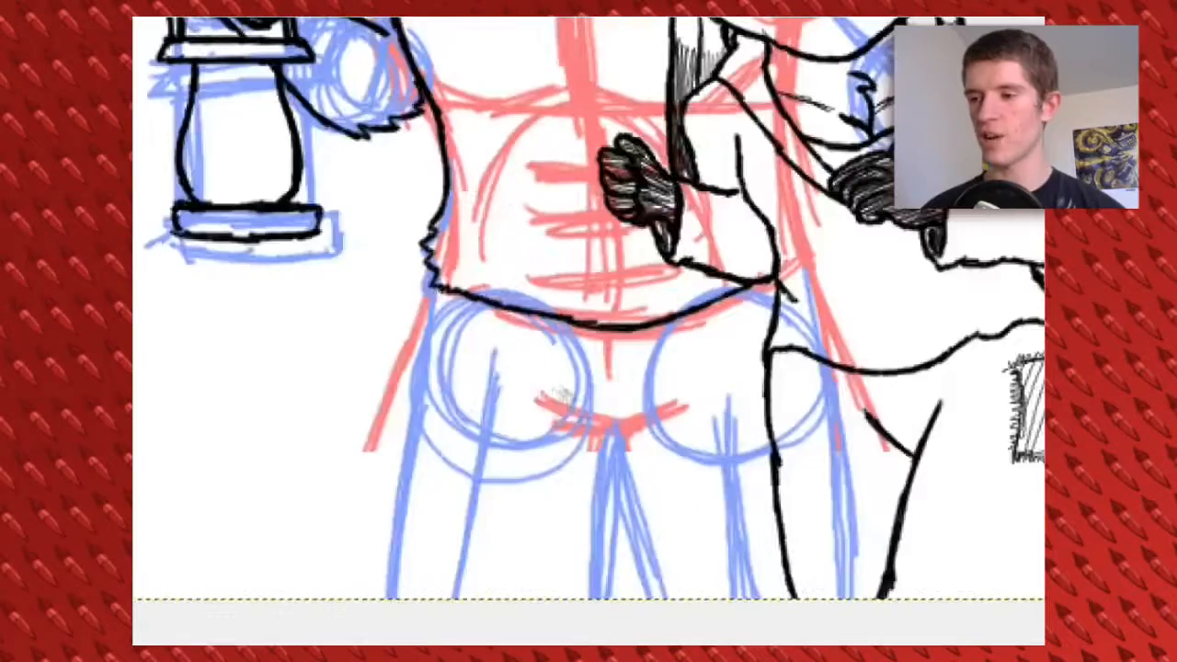
# Ink the pointed-eared figure's outer leg, crotch fold and inner leg lines down to the canvas edge
pyautogui.moveTo(434, 293); pyautogui.dragTo(404, 601)
pyautogui.moveTo(579, 412)
pyautogui.mouseDown()
pyautogui.moveTo(604, 452)
pyautogui.moveTo(522, 427)
pyautogui.moveTo(515, 401)
pyautogui.moveTo(559, 433)
pyautogui.moveTo(609, 590)
pyautogui.mouseUp()
pyautogui.moveTo(549, 429); pyautogui.dragTo(547, 591)
pyautogui.moveTo(565, 438)
pyautogui.mouseDown()
pyautogui.moveTo(545, 537)
pyautogui.moveTo(563, 642)
pyautogui.mouseUp()
pyautogui.moveTo(569, 184); pyautogui.dragTo(678, 591)
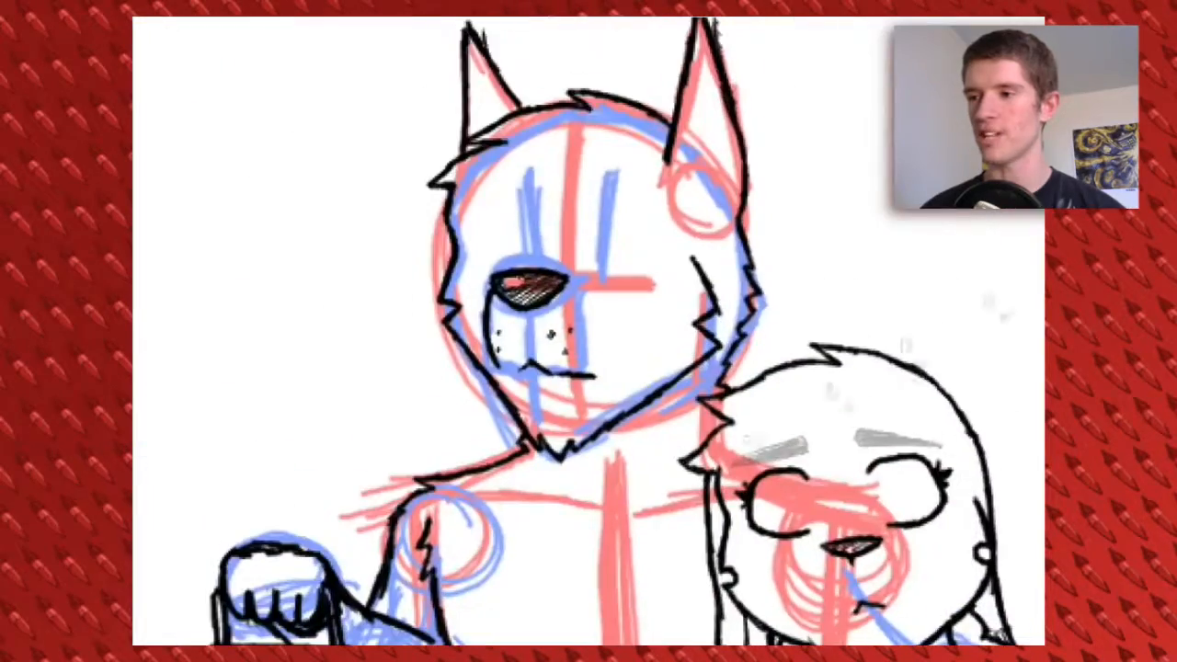
# Rough in two boxy eye shapes in blue above the nose and ink them in black
pyautogui.click(277, 654)
pyautogui.click(278, 509)
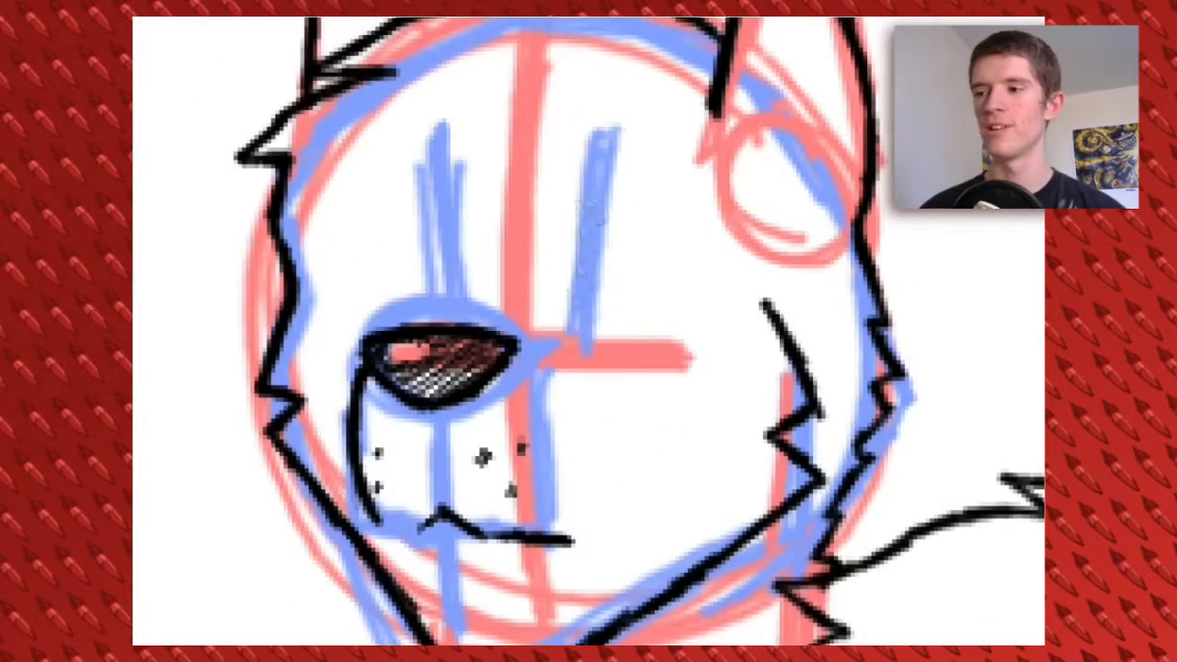
pyautogui.moveTo(453, 193)
pyautogui.mouseDown()
pyautogui.moveTo(335, 197)
pyautogui.moveTo(312, 331)
pyautogui.mouseUp()
pyautogui.moveTo(588, 143)
pyautogui.mouseDown()
pyautogui.moveTo(569, 322)
pyautogui.moveTo(616, 198)
pyautogui.moveTo(712, 195)
pyautogui.moveTo(759, 327)
pyautogui.moveTo(644, 317)
pyautogui.mouseUp()
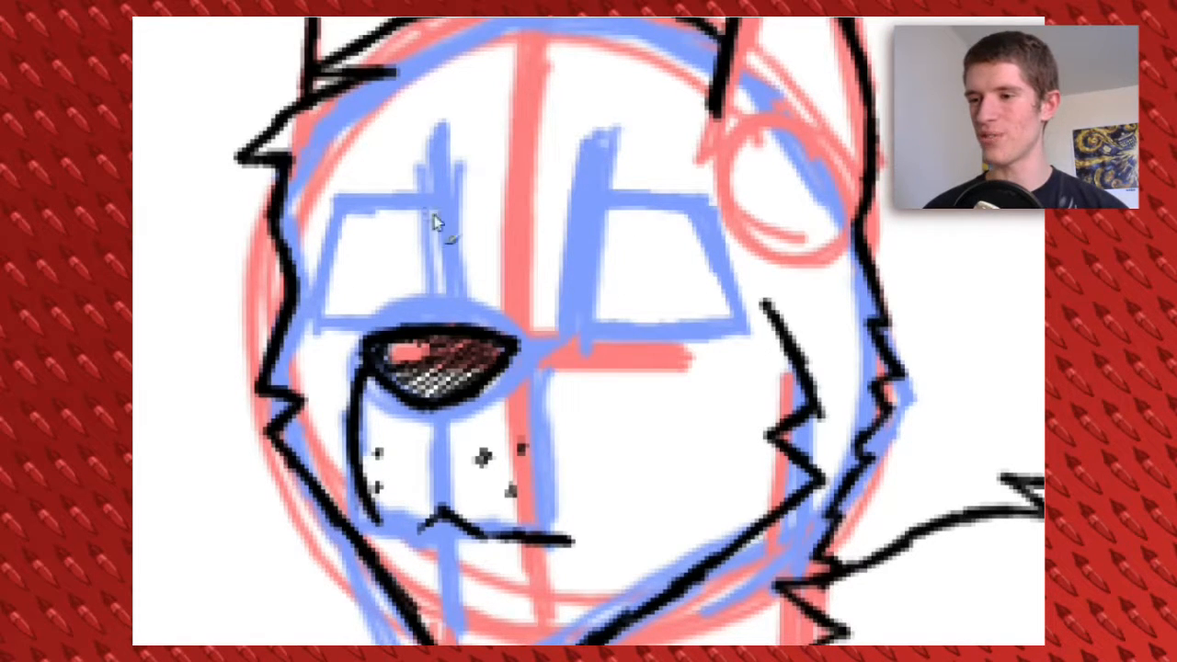
pyautogui.moveTo(447, 214)
pyautogui.mouseDown()
pyautogui.moveTo(346, 199)
pyautogui.moveTo(322, 312)
pyautogui.moveTo(375, 318)
pyautogui.mouseUp()
pyautogui.moveTo(588, 217)
pyautogui.mouseDown()
pyautogui.moveTo(608, 197)
pyautogui.moveTo(724, 246)
pyautogui.moveTo(745, 321)
pyautogui.moveTo(610, 317)
pyautogui.mouseUp()
pyautogui.moveTo(583, 158); pyautogui.dragTo(700, 179)
pyautogui.moveTo(644, 217); pyautogui.dragTo(616, 217)
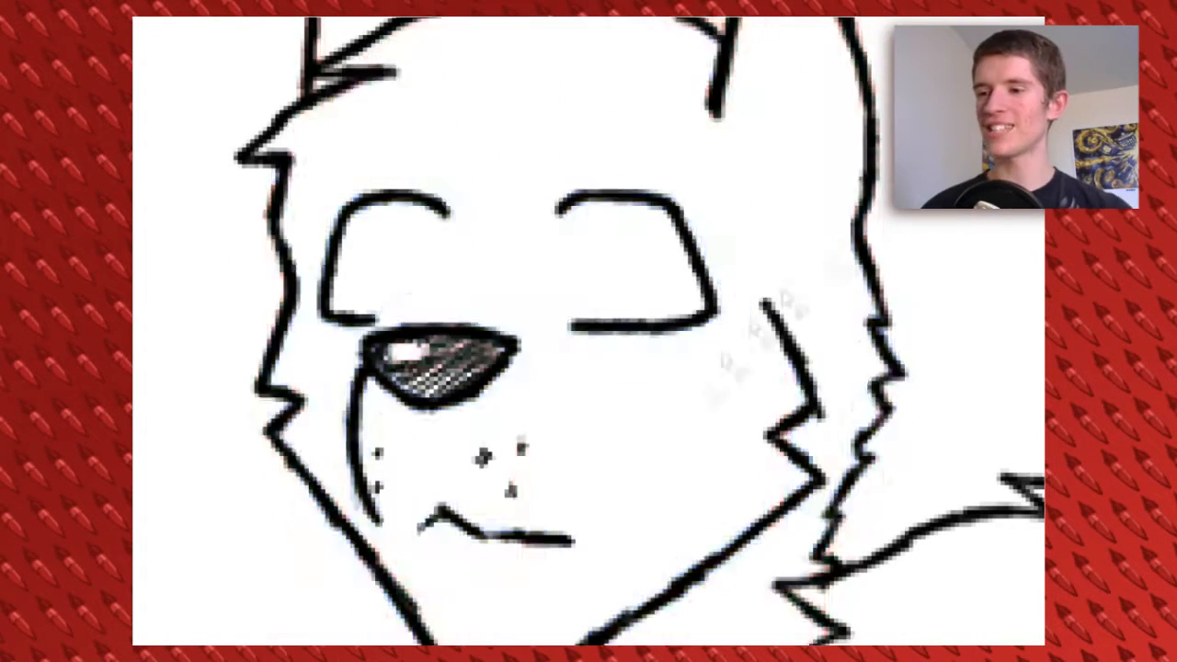
# Draw the inner outlines of both pointed ears in thin lines and hatch light shading inside them
pyautogui.scroll(5, 589, 331)
pyautogui.moveTo(728, 149)
pyautogui.mouseDown()
pyautogui.moveTo(786, 386)
pyautogui.moveTo(770, 489)
pyautogui.mouseUp()
pyautogui.moveTo(718, 179); pyautogui.dragTo(677, 437)
pyautogui.moveTo(678, 436)
pyautogui.mouseDown()
pyautogui.moveTo(711, 484)
pyautogui.moveTo(774, 481)
pyautogui.mouseUp()
pyautogui.moveTo(268, 175); pyautogui.dragTo(338, 320)
pyautogui.moveTo(267, 195); pyautogui.dragTo(267, 309)
pyautogui.scroll(-5, 588, 331)
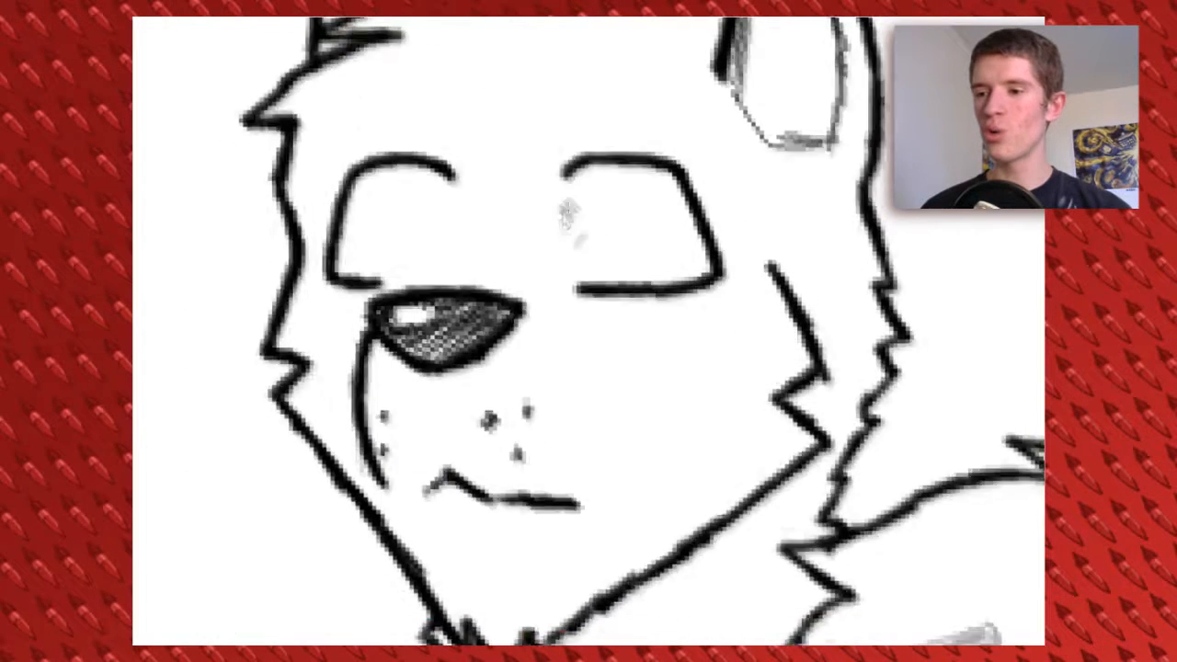
# Shade in thick, tapered eyebrows over both eyes of the pointed-eared figure
pyautogui.moveTo(555, 138); pyautogui.dragTo(706, 140)
pyautogui.moveTo(458, 144)
pyautogui.mouseDown()
pyautogui.moveTo(337, 144)
pyautogui.moveTo(456, 143)
pyautogui.mouseUp()
pyautogui.moveTo(570, 127)
pyautogui.mouseDown()
pyautogui.moveTo(677, 112)
pyautogui.moveTo(738, 144)
pyautogui.mouseUp()
pyautogui.moveTo(581, 138)
pyautogui.mouseDown()
pyautogui.moveTo(689, 123)
pyautogui.moveTo(667, 118)
pyautogui.mouseUp()
pyautogui.moveTo(365, 121); pyautogui.dragTo(458, 145)
pyautogui.moveTo(341, 138); pyautogui.dragTo(451, 143)
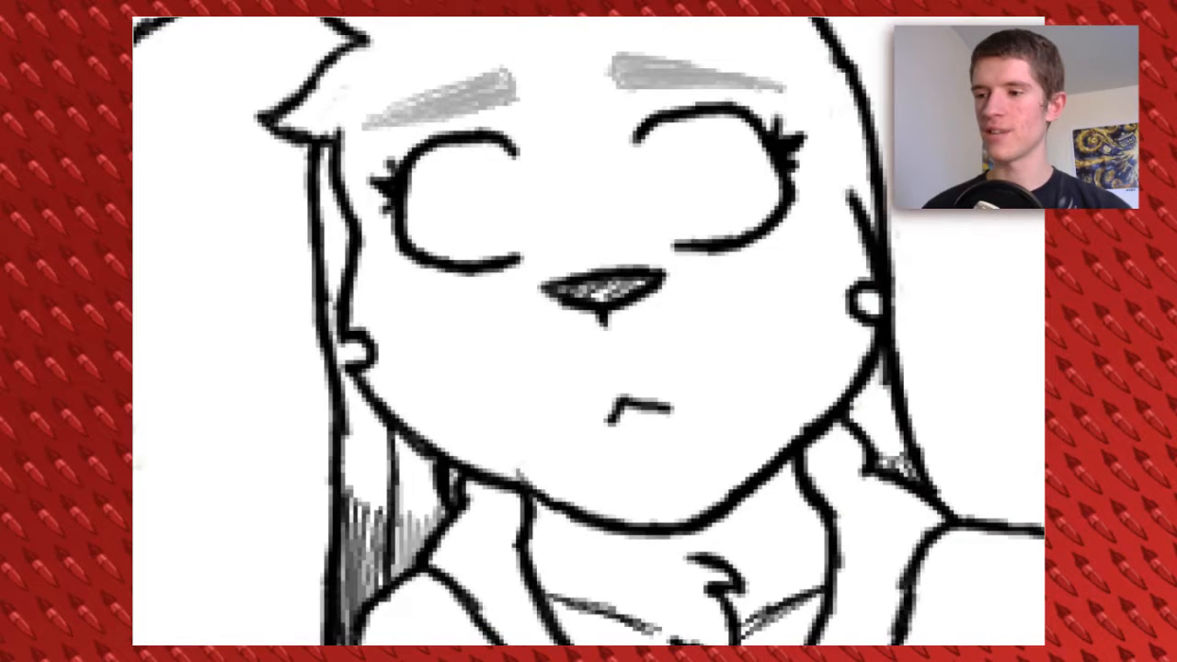
pyautogui.moveTo(612, 421); pyautogui.dragTo(673, 408)
pyautogui.moveTo(572, 409)
pyautogui.mouseDown()
pyautogui.moveTo(553, 440)
pyautogui.moveTo(712, 395)
pyautogui.mouseUp()
pyautogui.scroll(-5, 622, 327)
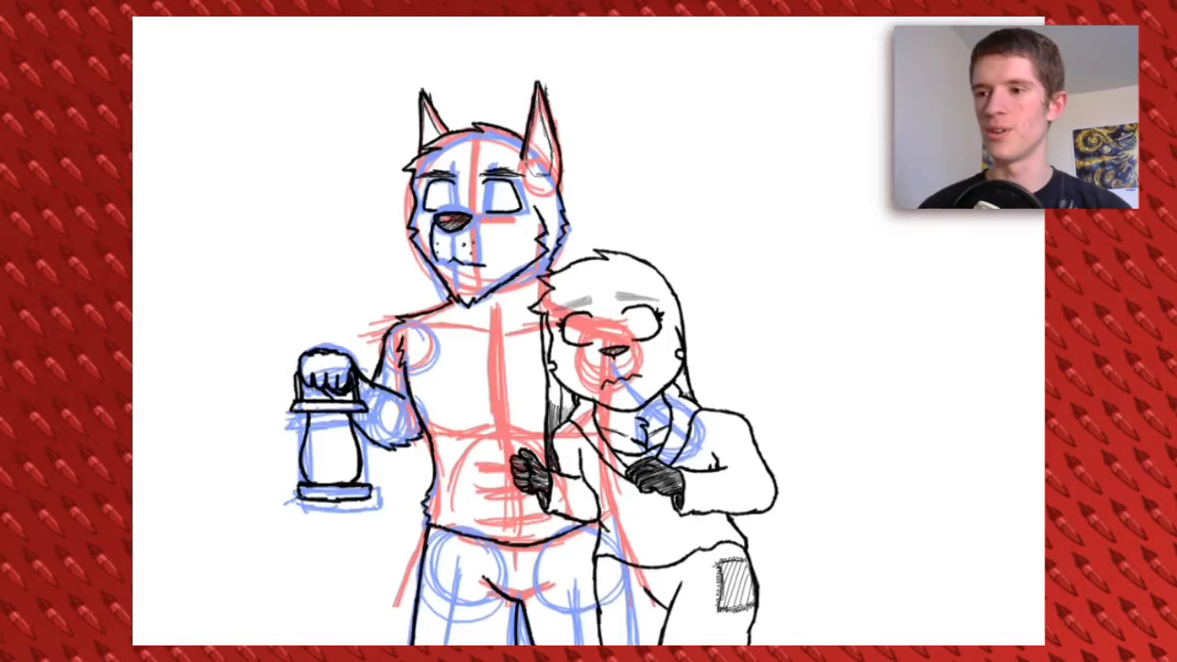
# Ink a chest fur tuft, the collarbones and thin lines for the breastbone, pectorals and upper belly arch
pyautogui.scroll(5, 392, 485)
pyautogui.moveTo(392, 485); pyautogui.dragTo(625, 417)
pyautogui.moveTo(532, 211)
pyautogui.mouseDown()
pyautogui.moveTo(533, 296)
pyautogui.moveTo(677, 244)
pyautogui.mouseUp()
pyautogui.moveTo(510, 275)
pyautogui.mouseDown()
pyautogui.moveTo(470, 257)
pyautogui.moveTo(319, 239)
pyautogui.mouseUp()
pyautogui.moveTo(529, 314)
pyautogui.mouseDown()
pyautogui.moveTo(538, 200)
pyautogui.moveTo(549, 404)
pyautogui.moveTo(675, 455)
pyautogui.moveTo(694, 451)
pyautogui.mouseUp()
pyautogui.moveTo(545, 422)
pyautogui.mouseDown()
pyautogui.moveTo(487, 446)
pyautogui.moveTo(360, 437)
pyautogui.mouseUp()
pyautogui.moveTo(485, 373)
pyautogui.mouseDown()
pyautogui.moveTo(463, 338)
pyautogui.moveTo(462, 410)
pyautogui.mouseUp()
pyautogui.moveTo(333, 441)
pyautogui.mouseDown()
pyautogui.moveTo(460, 450)
pyautogui.moveTo(511, 423)
pyautogui.mouseUp()
pyautogui.moveTo(501, 198)
pyautogui.mouseDown()
pyautogui.moveTo(511, 322)
pyautogui.moveTo(657, 463)
pyautogui.mouseUp()
pyautogui.moveTo(523, 483)
pyautogui.mouseDown()
pyautogui.moveTo(538, 301)
pyautogui.moveTo(641, 308)
pyautogui.moveTo(487, 296)
pyautogui.moveTo(413, 471)
pyautogui.mouseUp()
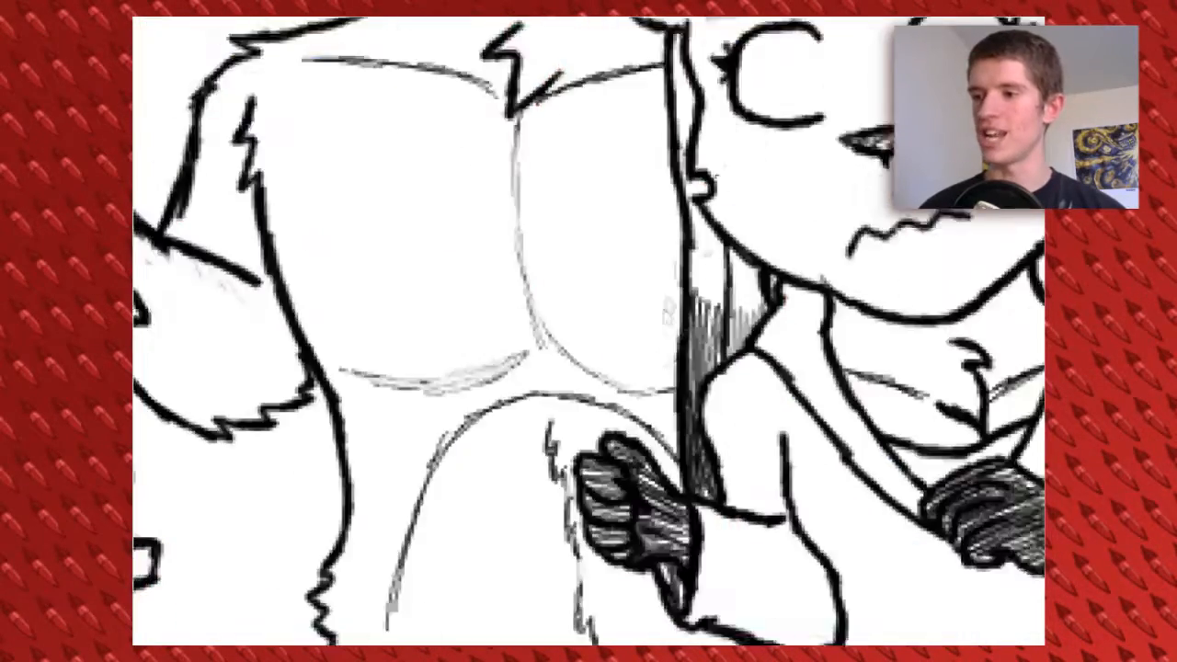
# Draw the horizontal abdominal creases and extend the thin belly contour on both sides toward the waist
pyautogui.moveTo(669, 311); pyautogui.dragTo(630, 211)
pyautogui.moveTo(352, 522)
pyautogui.mouseDown()
pyautogui.moveTo(403, 395)
pyautogui.moveTo(542, 311)
pyautogui.moveTo(629, 357)
pyautogui.mouseUp()
pyautogui.moveTo(431, 388); pyautogui.dragTo(502, 397)
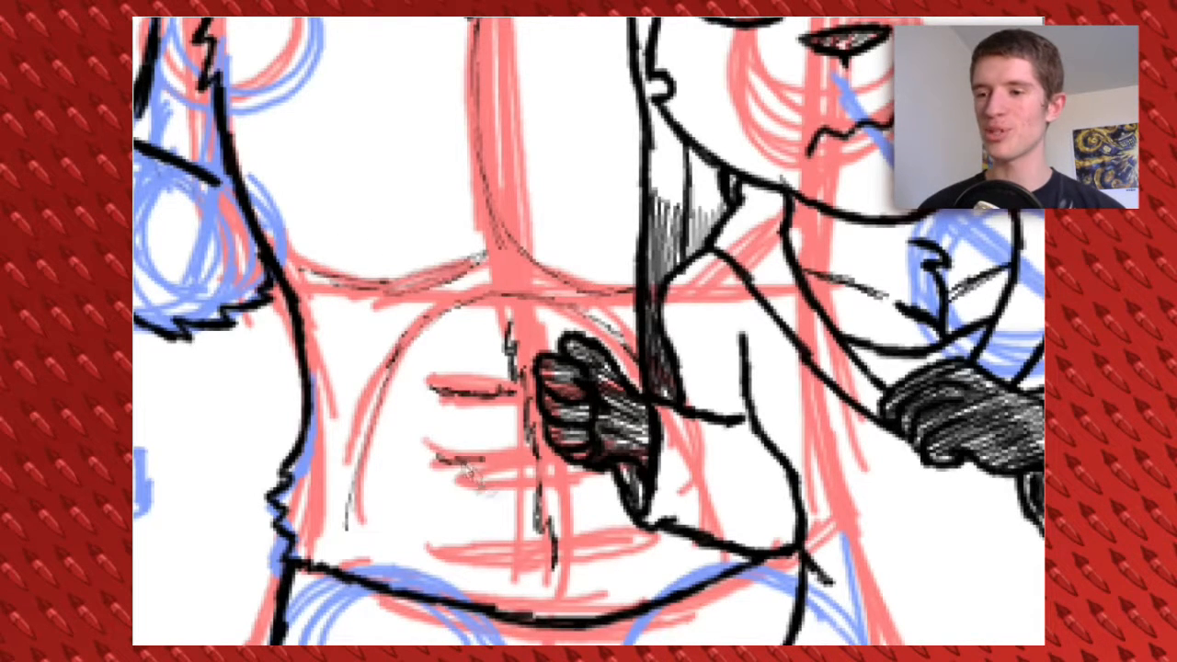
pyautogui.moveTo(439, 555); pyautogui.dragTo(655, 539)
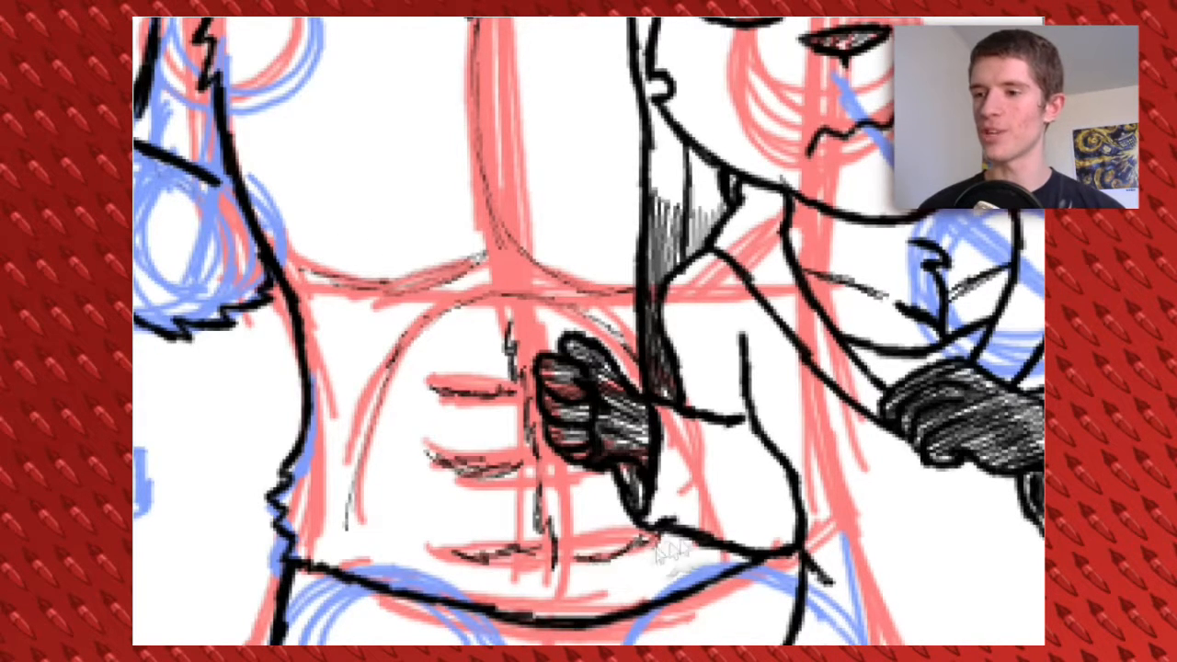
pyautogui.moveTo(360, 497); pyautogui.dragTo(383, 565)
pyautogui.moveTo(588, 496); pyautogui.dragTo(544, 313)
pyautogui.moveTo(643, 353); pyautogui.dragTo(637, 393)
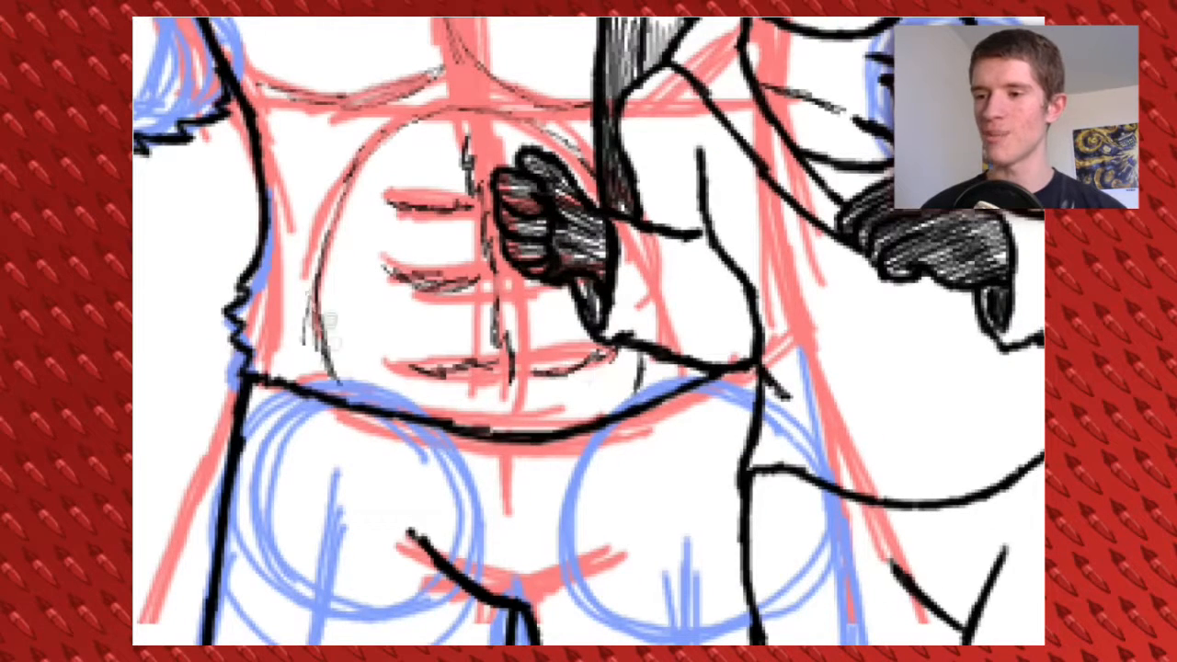
pyautogui.moveTo(517, 286); pyautogui.dragTo(567, 287)
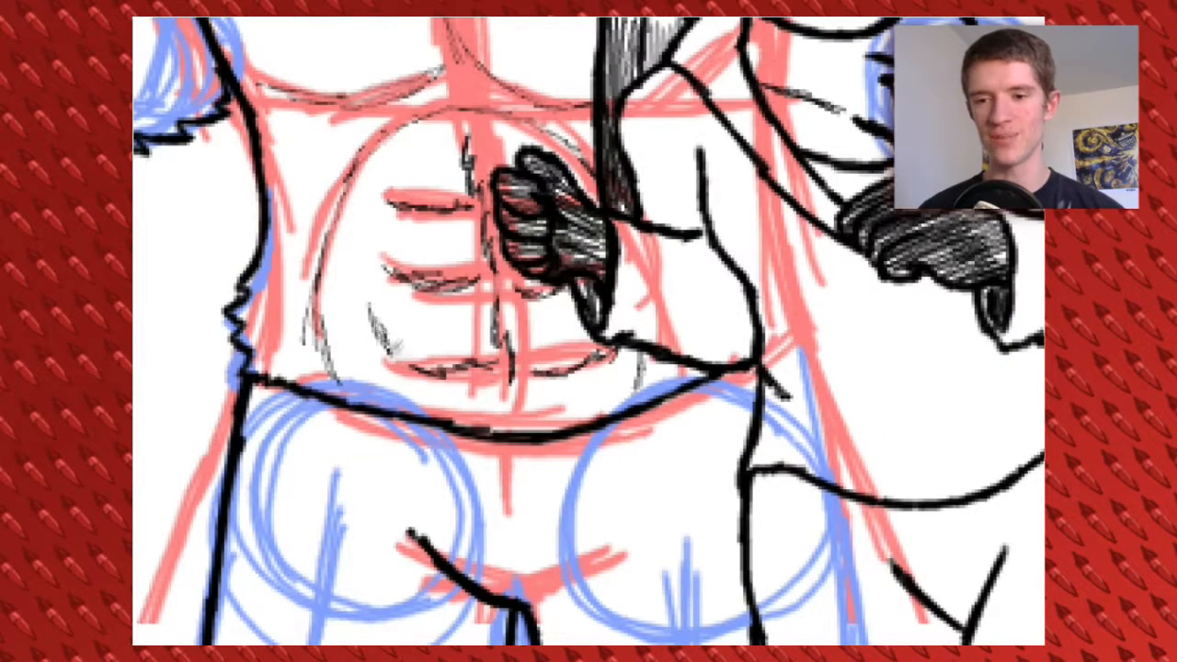
# Draw the rounded outer edges of the abdominal muscles and reinforce their creases with thin strokes
pyautogui.moveTo(450, 136)
pyautogui.mouseDown()
pyautogui.moveTo(382, 175)
pyautogui.moveTo(374, 206)
pyautogui.mouseUp()
pyautogui.moveTo(498, 138); pyautogui.dragTo(566, 168)
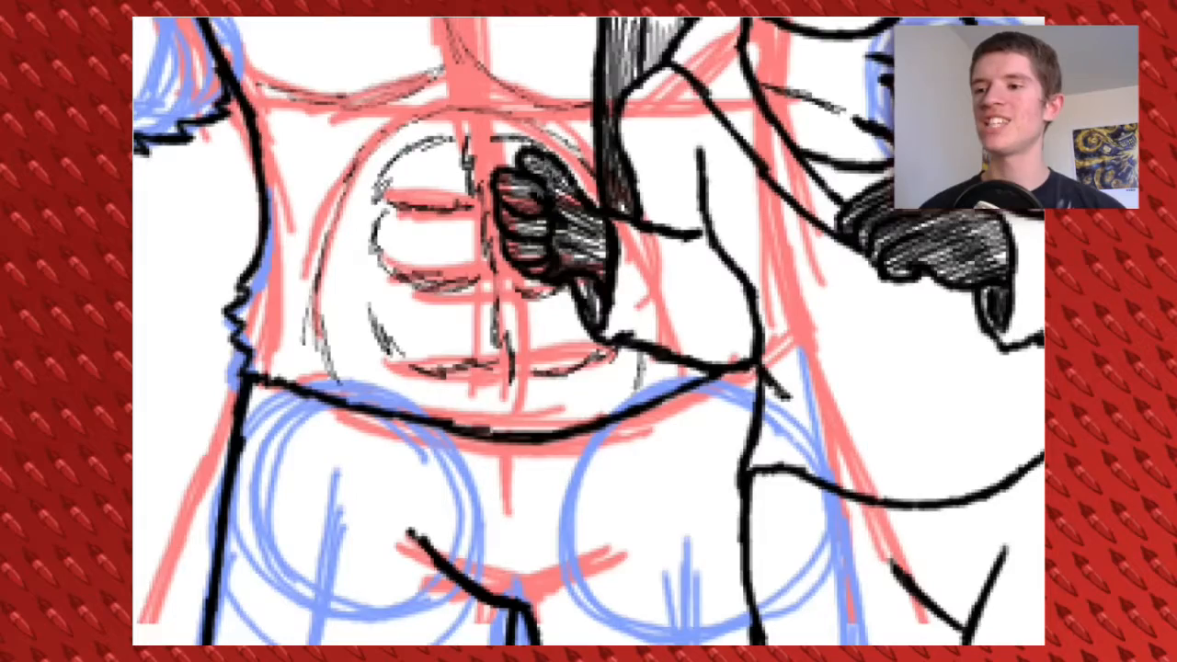
pyautogui.moveTo(376, 298); pyautogui.dragTo(395, 368)
pyautogui.moveTo(393, 281)
pyautogui.mouseDown()
pyautogui.moveTo(375, 216)
pyautogui.moveTo(450, 139)
pyautogui.moveTo(534, 143)
pyautogui.mouseUp()
pyautogui.moveTo(415, 202); pyautogui.dragTo(474, 208)
pyautogui.moveTo(478, 287); pyautogui.dragTo(399, 277)
pyautogui.moveTo(473, 367); pyautogui.dragTo(418, 369)
pyautogui.moveTo(607, 363); pyautogui.dragTo(535, 372)
pyautogui.moveTo(556, 292); pyautogui.dragTo(522, 293)
pyautogui.moveTo(524, 55)
pyautogui.mouseDown()
pyautogui.moveTo(599, 556)
pyautogui.moveTo(413, 397)
pyautogui.mouseUp()
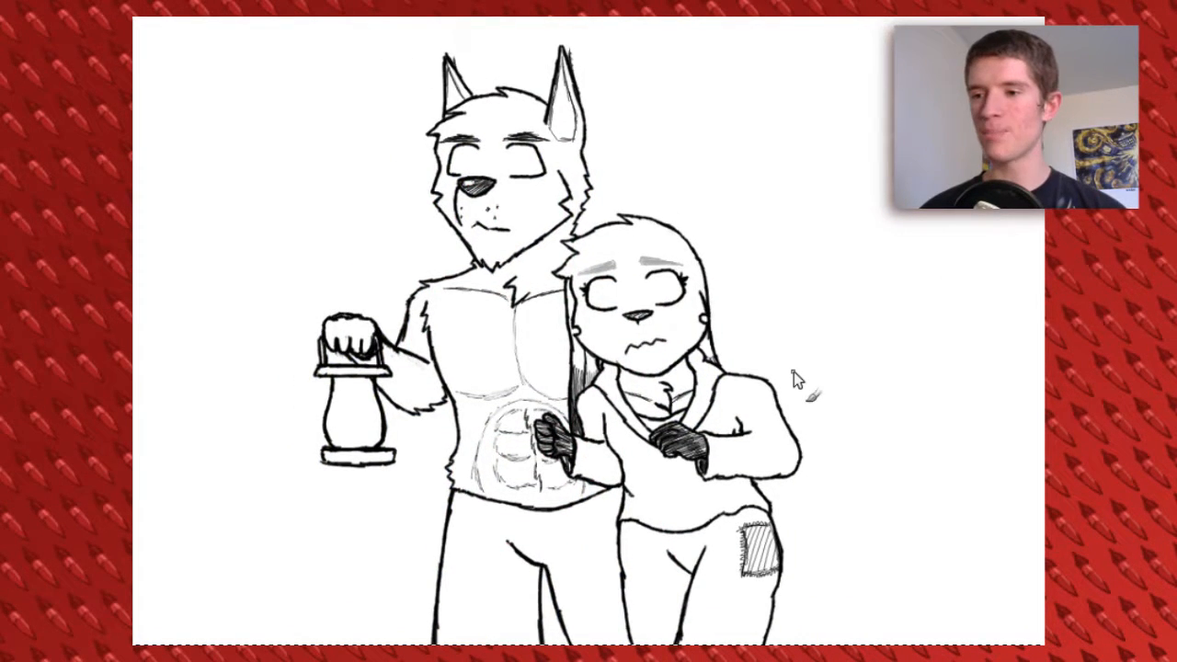
# Sketch a third figure's oval head with a vertical centre line in blue above the inked pair
pyautogui.click(283, 656)
pyautogui.click(279, 580)
pyautogui.moveTo(505, 458)
pyautogui.mouseDown()
pyautogui.moveTo(498, 447)
pyautogui.moveTo(550, 426)
pyautogui.mouseUp()
pyautogui.moveTo(512, 512); pyautogui.dragTo(481, 535)
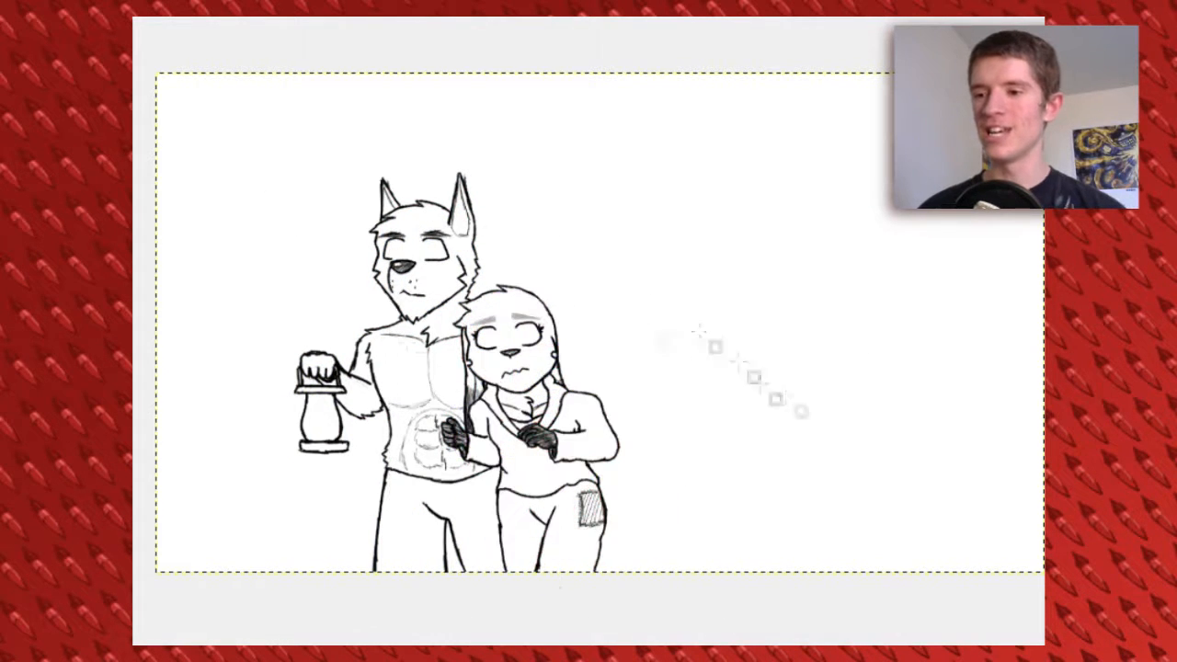
pyautogui.moveTo(596, 266); pyautogui.dragTo(590, 287)
pyautogui.moveTo(636, 155); pyautogui.dragTo(633, 283)
pyautogui.hotkey('ctrl', 'z')
pyautogui.moveTo(631, 131)
pyautogui.mouseDown()
pyautogui.moveTo(573, 134)
pyautogui.moveTo(622, 157)
pyautogui.moveTo(643, 236)
pyautogui.moveTo(599, 171)
pyautogui.moveTo(595, 250)
pyautogui.moveTo(614, 272)
pyautogui.mouseUp()
pyautogui.hotkey('ctrl', 'z')
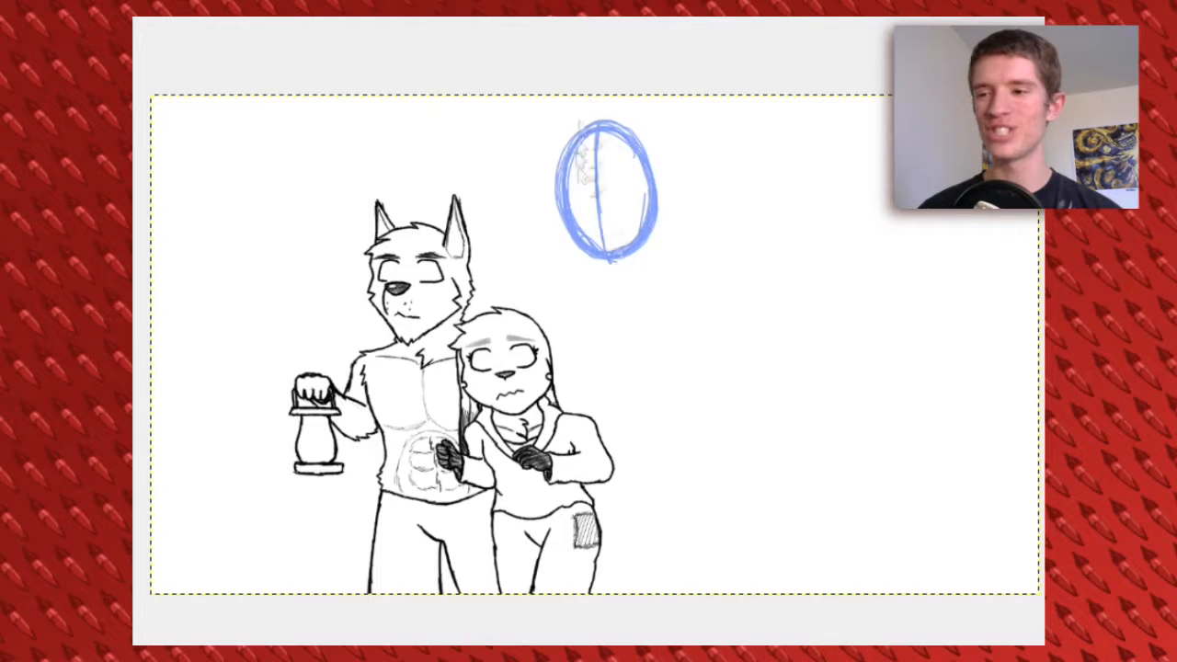
# Sketch the third figure's face cross-line, shoulder line, near shoulder circle and curved chest in blue
pyautogui.moveTo(667, 204); pyautogui.dragTo(660, 243)
pyautogui.moveTo(663, 195); pyautogui.dragTo(710, 182)
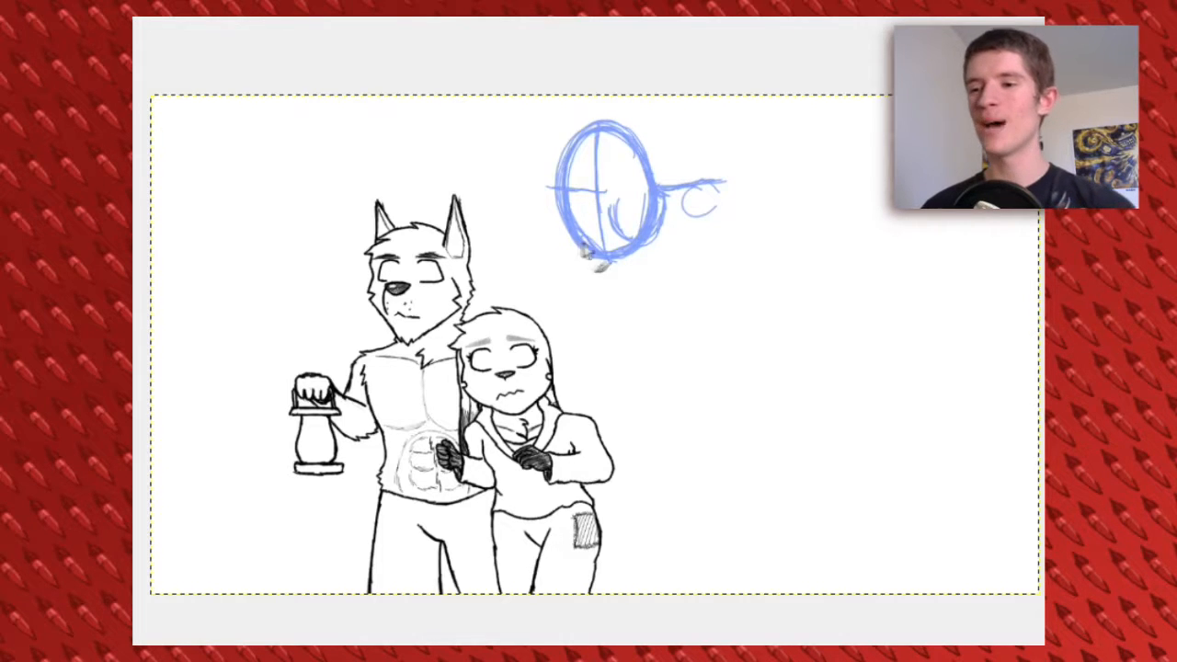
pyautogui.moveTo(571, 237)
pyautogui.mouseDown()
pyautogui.moveTo(662, 311)
pyautogui.moveTo(740, 275)
pyautogui.moveTo(711, 204)
pyautogui.mouseUp()
pyautogui.moveTo(574, 198); pyautogui.dragTo(590, 221)
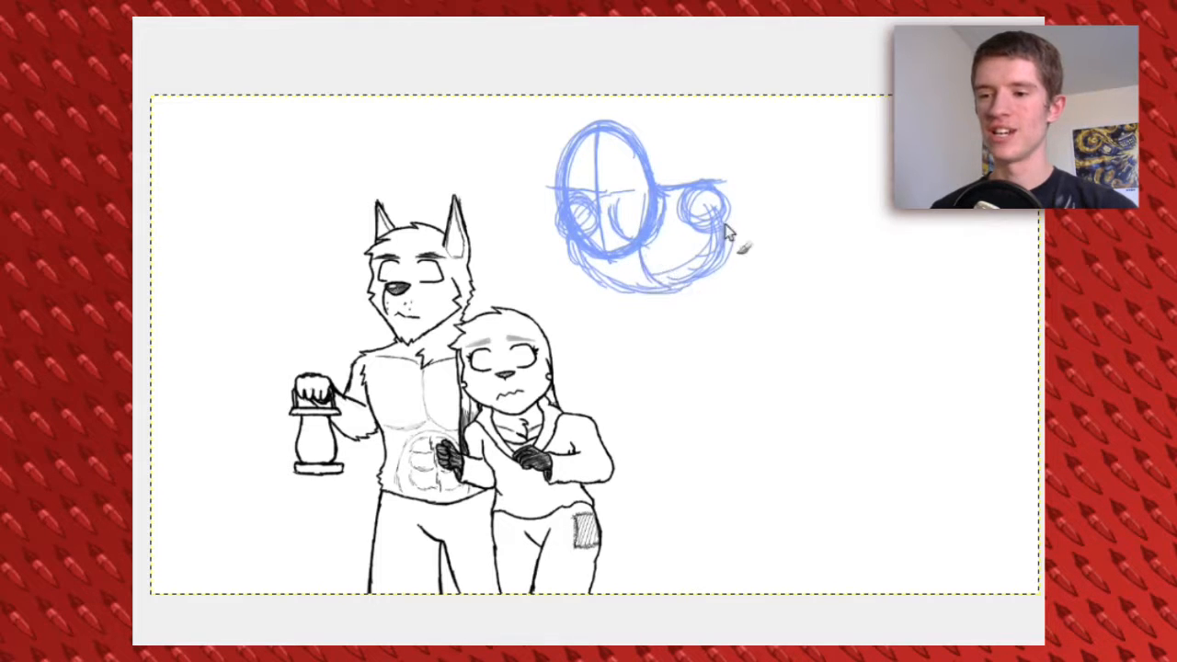
pyautogui.moveTo(579, 198)
pyautogui.mouseDown()
pyautogui.moveTo(617, 184)
pyautogui.moveTo(621, 218)
pyautogui.mouseUp()
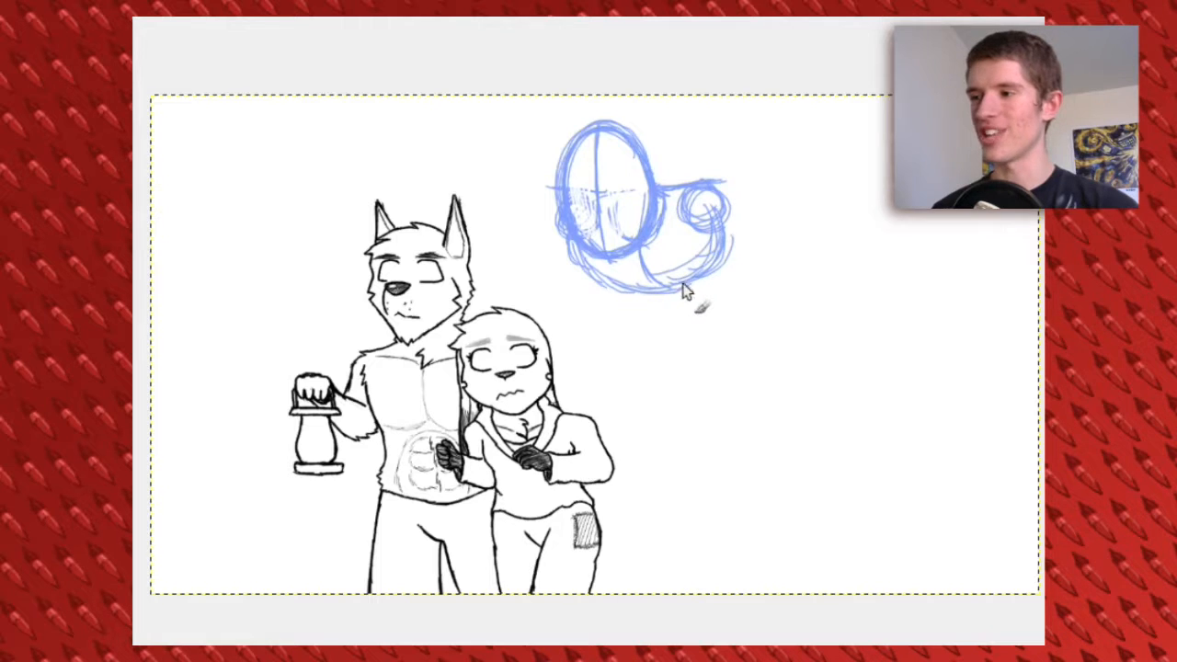
# Sketch the third figure's outstretched arms with elbow circles, a raised forearm, and the torso down to the hips
pyautogui.moveTo(724, 209); pyautogui.dragTo(851, 237)
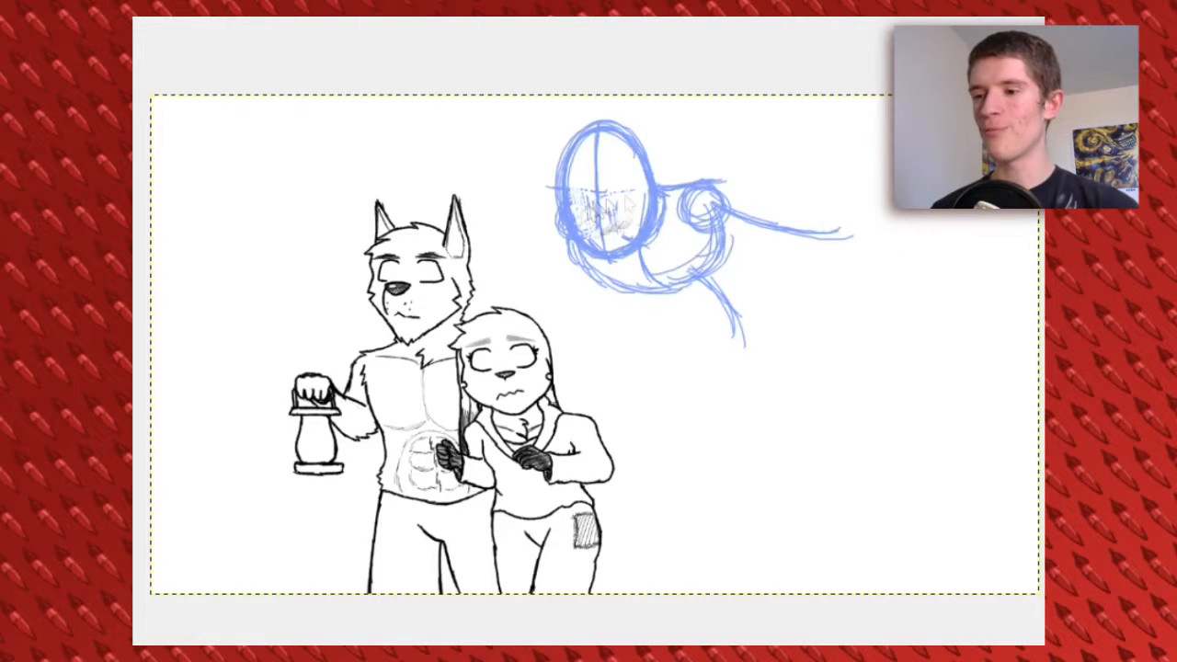
pyautogui.moveTo(557, 221); pyautogui.dragTo(469, 217)
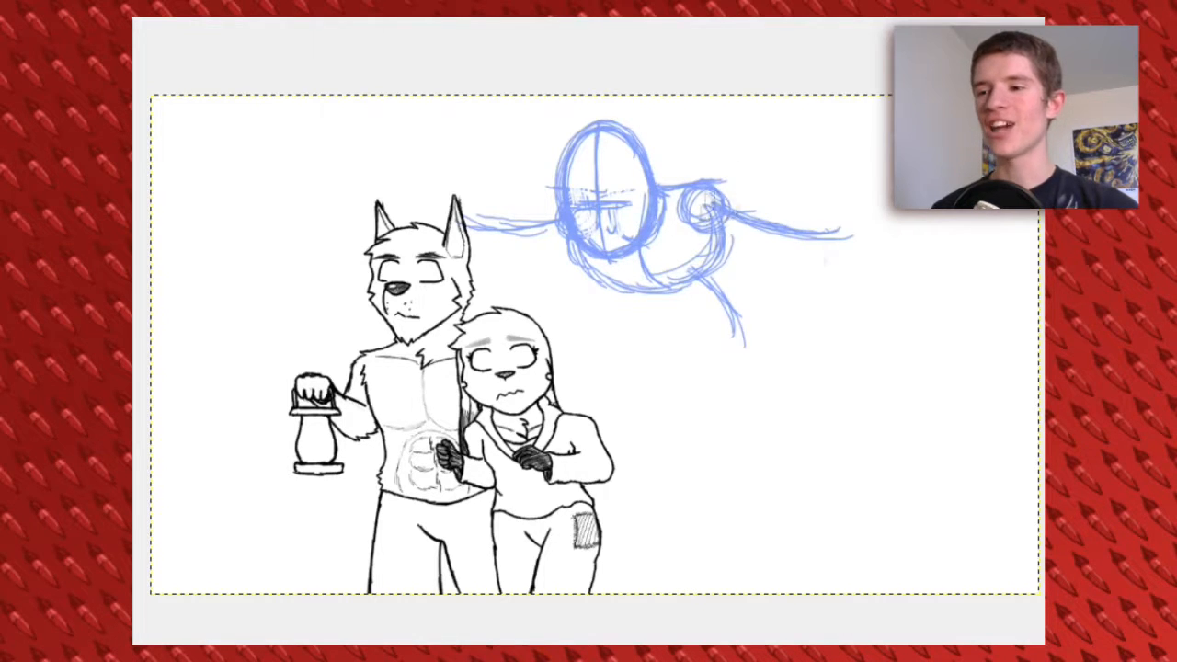
pyautogui.scroll(-1, 634, 263)
pyautogui.moveTo(644, 267); pyautogui.dragTo(635, 327)
pyautogui.moveTo(726, 174); pyautogui.dragTo(788, 263)
pyautogui.moveTo(736, 212)
pyautogui.mouseDown()
pyautogui.moveTo(800, 316)
pyautogui.moveTo(809, 308)
pyautogui.moveTo(694, 336)
pyautogui.moveTo(643, 324)
pyautogui.mouseUp()
pyautogui.moveTo(818, 184)
pyautogui.mouseDown()
pyautogui.moveTo(804, 207)
pyautogui.moveTo(836, 219)
pyautogui.mouseUp()
pyautogui.moveTo(515, 182)
pyautogui.mouseDown()
pyautogui.moveTo(487, 197)
pyautogui.moveTo(544, 213)
pyautogui.mouseUp()
pyautogui.scroll(-1, 656, 213)
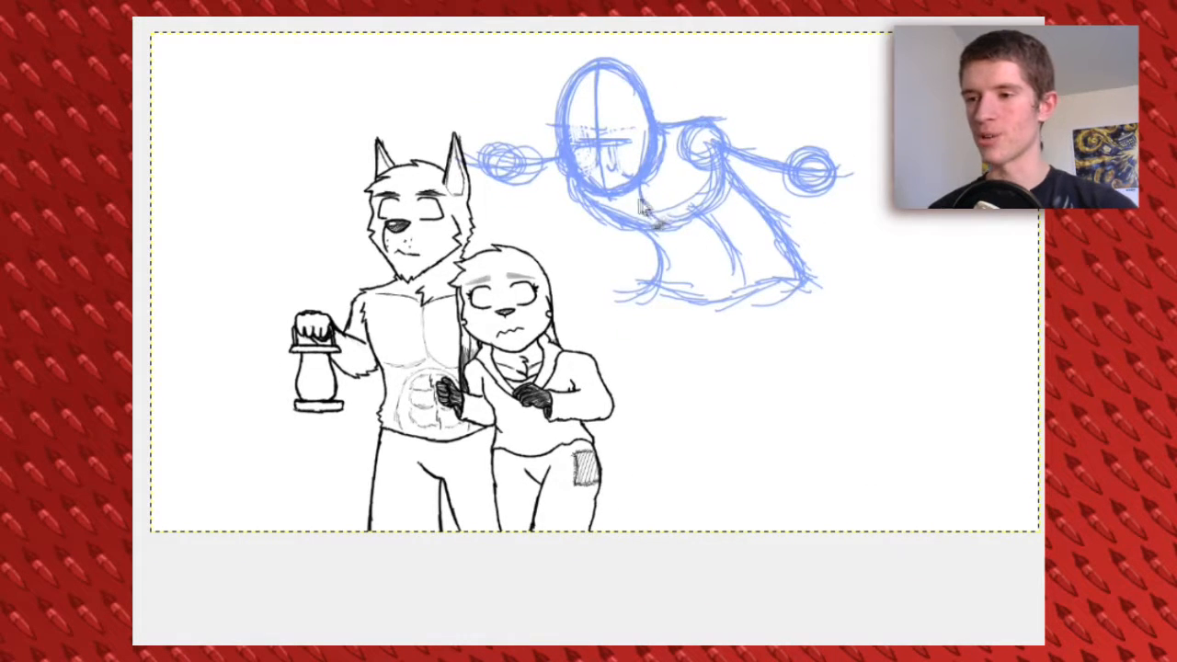
pyautogui.moveTo(800, 149)
pyautogui.mouseDown()
pyautogui.moveTo(766, 95)
pyautogui.moveTo(800, 149)
pyautogui.mouseUp()
pyautogui.moveTo(792, 315); pyautogui.dragTo(760, 237)
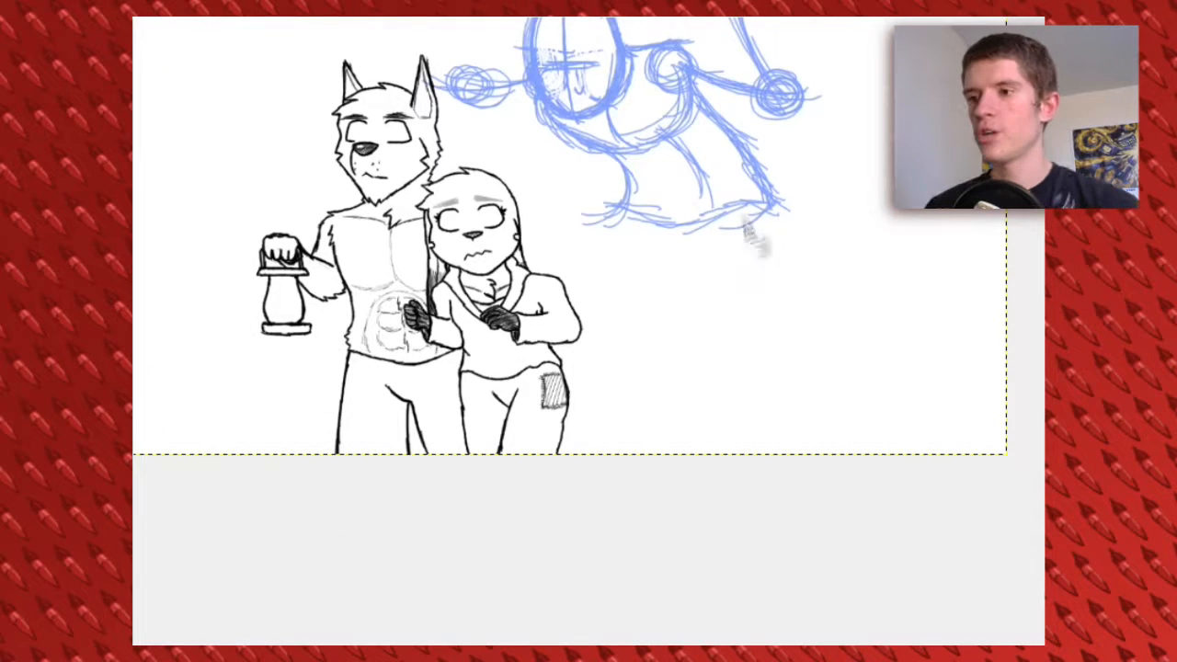
# Sketch the hip circles and two leg lines, and add a circle for the hand beyond the pointed-eared figure's head
pyautogui.moveTo(699, 206)
pyautogui.mouseDown()
pyautogui.moveTo(777, 230)
pyautogui.moveTo(721, 449)
pyautogui.mouseUp()
pyautogui.moveTo(740, 239); pyautogui.dragTo(749, 450)
pyautogui.moveTo(643, 202)
pyautogui.mouseDown()
pyautogui.moveTo(680, 261)
pyautogui.moveTo(650, 226)
pyautogui.moveTo(696, 337)
pyautogui.mouseUp()
pyautogui.moveTo(649, 237); pyautogui.dragTo(742, 416)
pyautogui.moveTo(704, 371); pyautogui.dragTo(809, 455)
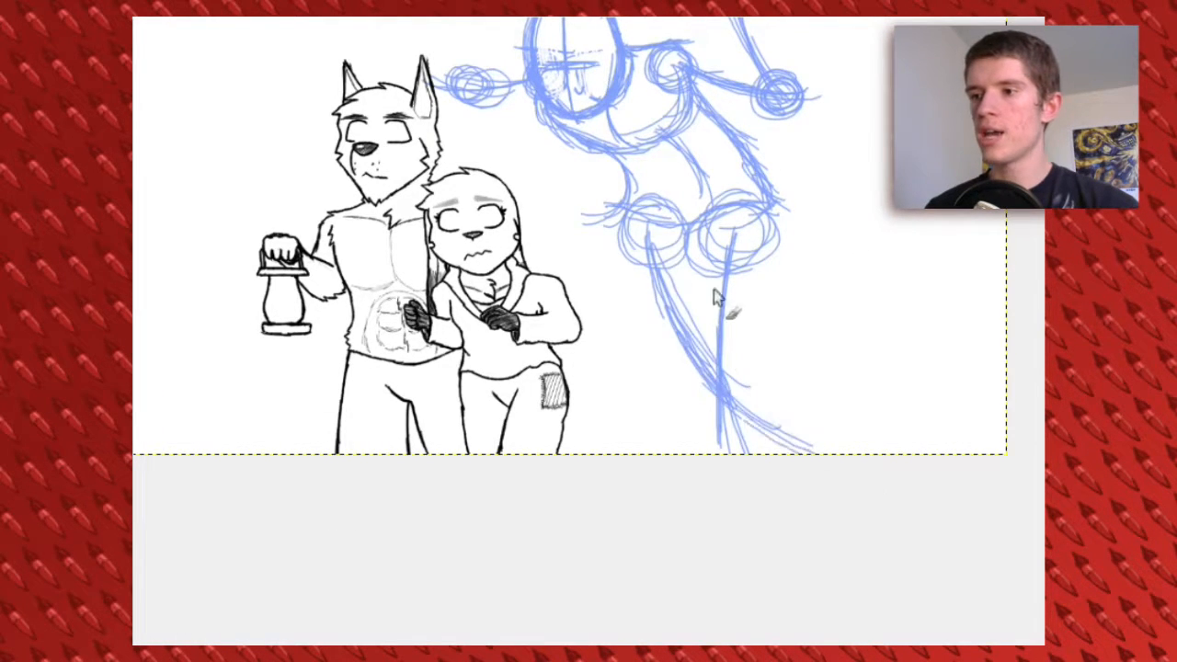
pyautogui.moveTo(712, 195); pyautogui.dragTo(688, 375)
pyautogui.moveTo(390, 227); pyautogui.dragTo(395, 230)
# Select the third figure's blue sketch, cut and paste it, and move it closer behind the inked pair
pyautogui.press('r')
pyautogui.moveTo(337, 153); pyautogui.dragTo(931, 660)
pyautogui.moveTo(750, 350); pyautogui.dragTo(741, 309)
pyautogui.hotkey('ctrl', 'x')
pyautogui.hotkey('ctrl', 'v')
pyautogui.moveTo(604, 202)
pyautogui.mouseDown()
pyautogui.moveTo(643, 193)
pyautogui.moveTo(560, 187)
pyautogui.mouseUp()
pyautogui.moveTo(549, 298); pyautogui.dragTo(532, 353)
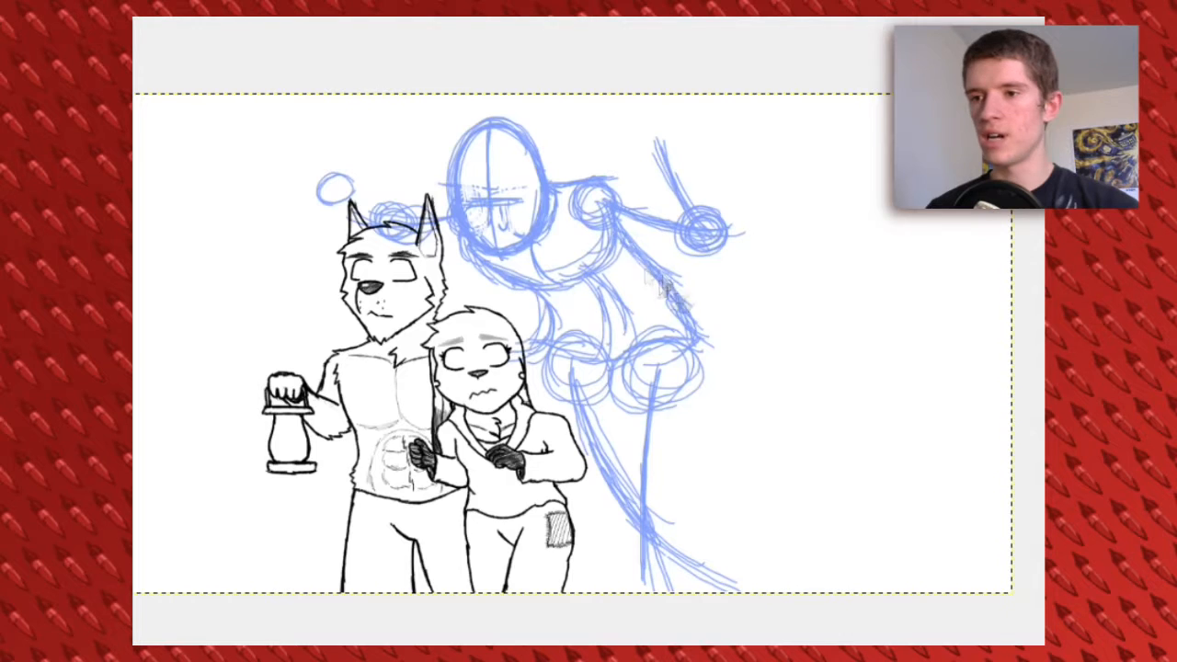
# Select the third figure's leg lines below the hips and delete them
pyautogui.scroll(-3, 689, 340)
pyautogui.moveTo(666, 301); pyautogui.dragTo(724, 419)
pyautogui.press('r')
pyautogui.moveTo(491, 340); pyautogui.dragTo(832, 586)
pyautogui.press('Delete')
pyautogui.hotkey('ctrl', 'shift', 'a')
pyautogui.press('p')
# Sketch new, widely spread leg centre lines with knee circles from the hips to the canvas's lower edge
pyautogui.moveTo(666, 302); pyautogui.dragTo(763, 476)
pyautogui.moveTo(578, 301); pyautogui.dragTo(496, 478)
pyautogui.moveTo(670, 309); pyautogui.dragTo(772, 489)
pyautogui.moveTo(726, 412); pyautogui.dragTo(741, 414)
pyautogui.moveTo(739, 460); pyautogui.dragTo(747, 526)
pyautogui.moveTo(515, 401)
pyautogui.mouseDown()
pyautogui.moveTo(554, 405)
pyautogui.moveTo(535, 526)
pyautogui.mouseUp()
pyautogui.moveTo(527, 450); pyautogui.dragTo(549, 526)
# Outline the thighs and lower legs around the centre lines of both spread legs
pyautogui.moveTo(704, 282); pyautogui.dragTo(761, 405)
pyautogui.moveTo(715, 311); pyautogui.dragTo(787, 454)
pyautogui.moveTo(646, 336); pyautogui.dragTo(697, 430)
pyautogui.moveTo(706, 445); pyautogui.dragTo(706, 538)
pyautogui.moveTo(780, 425); pyautogui.dragTo(782, 526)
pyautogui.moveTo(533, 322); pyautogui.dragTo(512, 362)
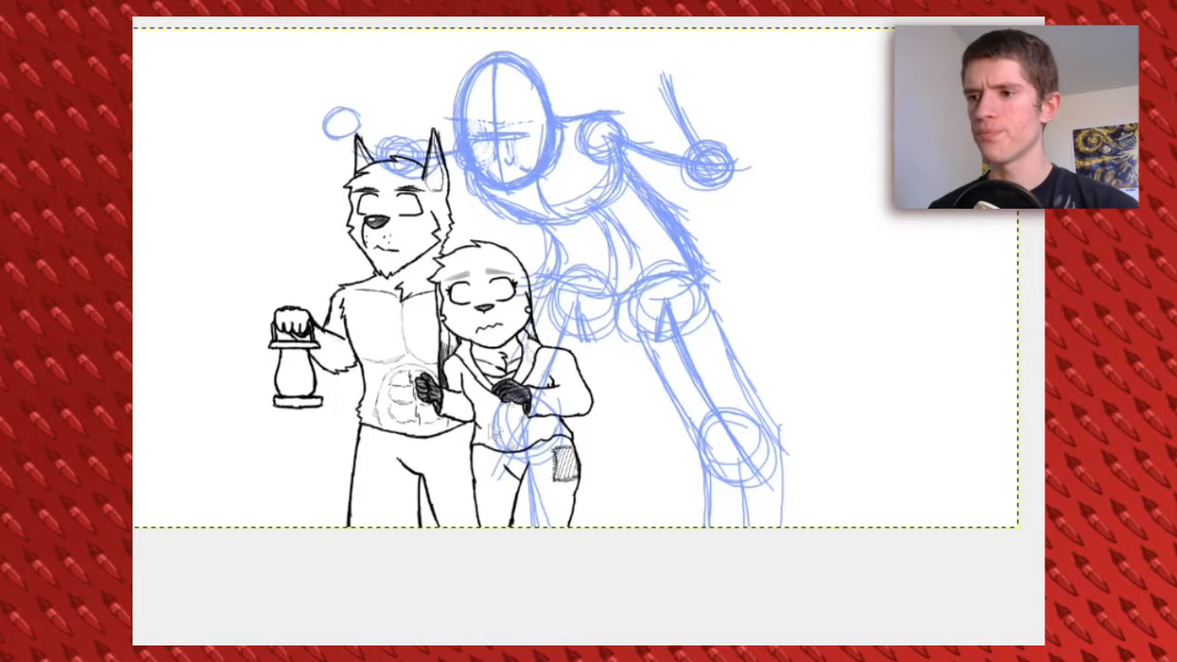
pyautogui.moveTo(620, 332); pyautogui.dragTo(568, 443)
pyautogui.moveTo(500, 425); pyautogui.dragTo(505, 526)
pyautogui.moveTo(562, 446); pyautogui.dragTo(576, 526)
# Sketch spread claws in yellow on the third figure's lower hand circle and a clawed yellow hand with long fingers on the raised forearm
pyautogui.scroll(1, 597, 283)
pyautogui.moveTo(327, 179)
pyautogui.mouseDown()
pyautogui.moveTo(344, 198)
pyautogui.moveTo(360, 175)
pyautogui.mouseUp()
pyautogui.click(115, 279)
pyautogui.click(598, 402)
pyautogui.click(837, 612)
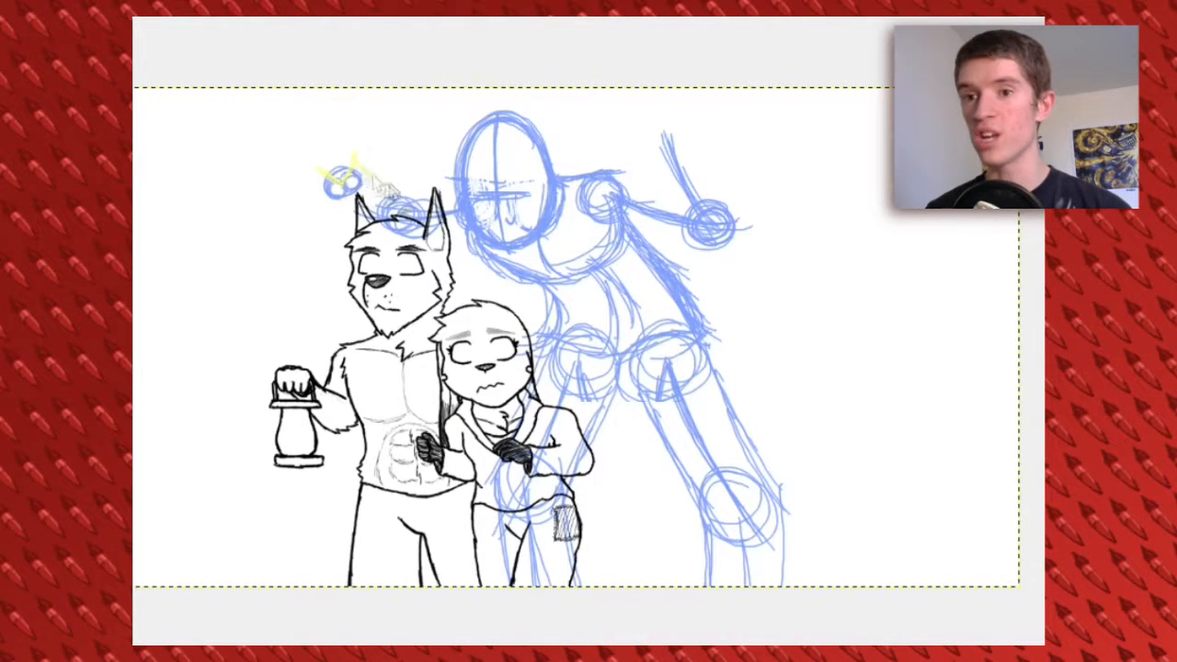
pyautogui.moveTo(665, 138); pyautogui.dragTo(704, 167)
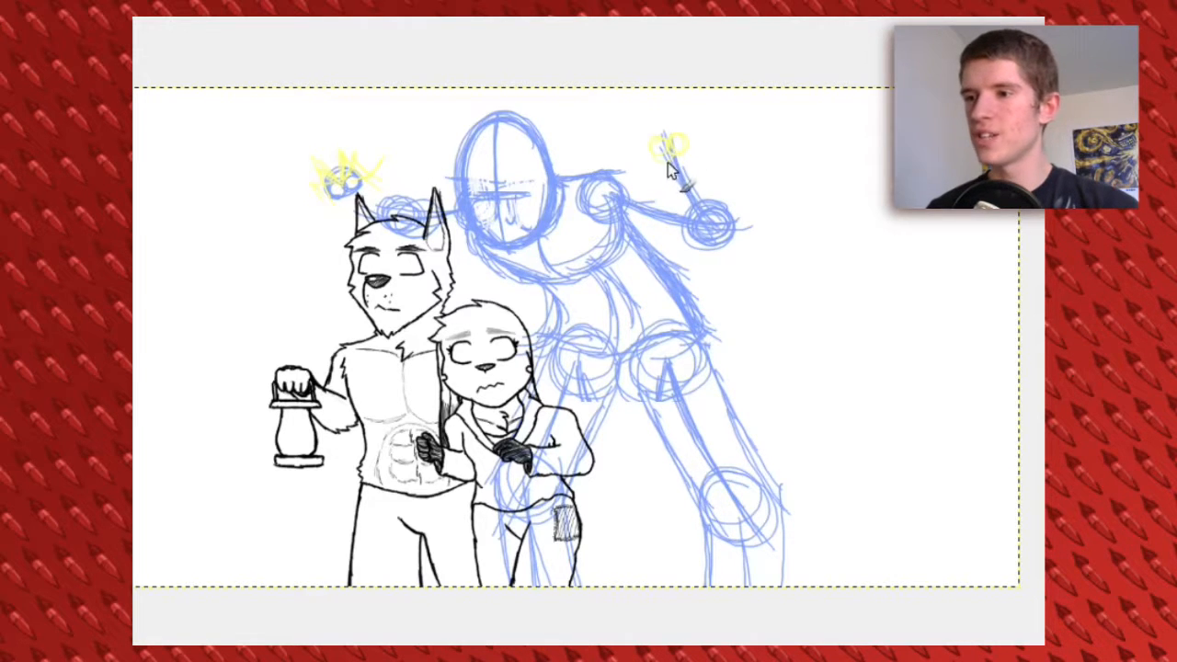
pyautogui.moveTo(618, 132)
pyautogui.mouseDown()
pyautogui.moveTo(643, 147)
pyautogui.moveTo(609, 120)
pyautogui.mouseUp()
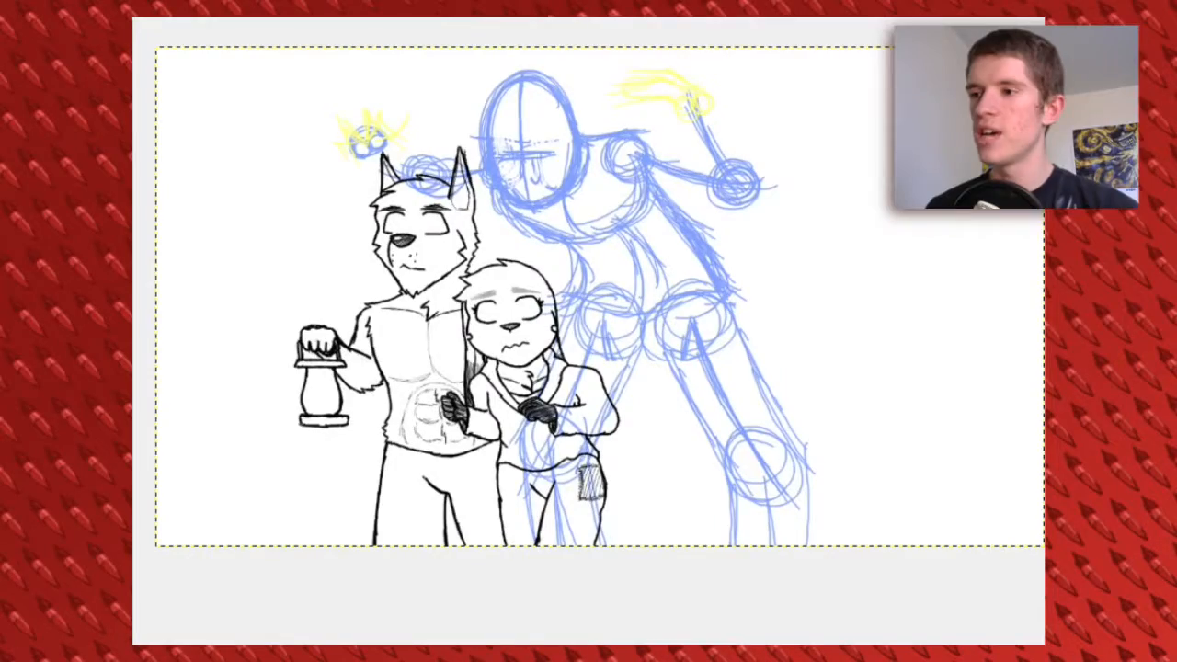
# Add a new layer and ink the third figure's head outline in black from the crown around the chin to the ear
pyautogui.hotkey('ctrl', 'shift', 'n')
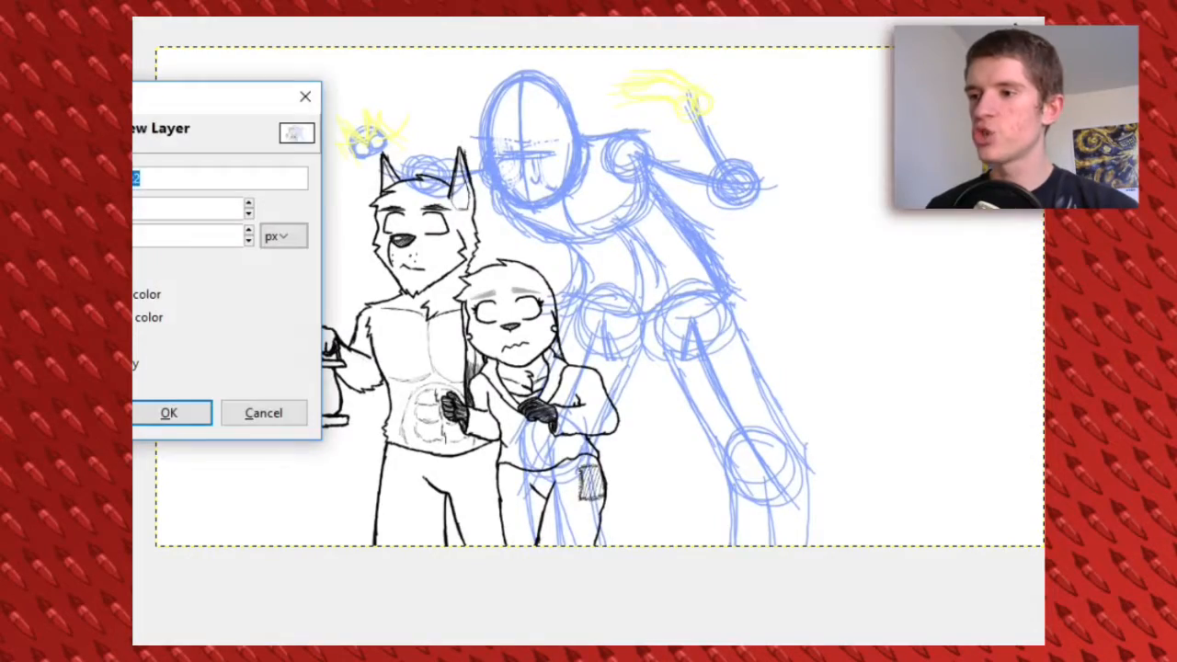
pyautogui.press('Return')
pyautogui.click(276, 653)
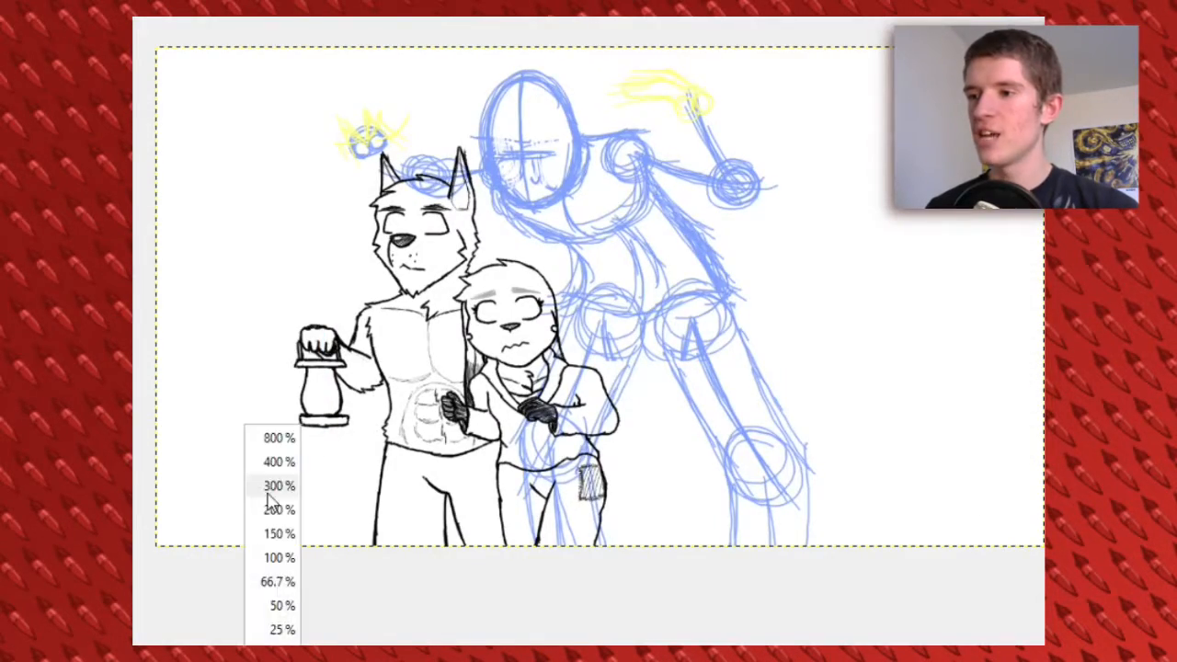
pyautogui.click(270, 489)
pyautogui.click(275, 652)
pyautogui.click(276, 510)
pyautogui.scroll(2, 368, 496)
pyautogui.click(276, 653)
pyautogui.click(280, 533)
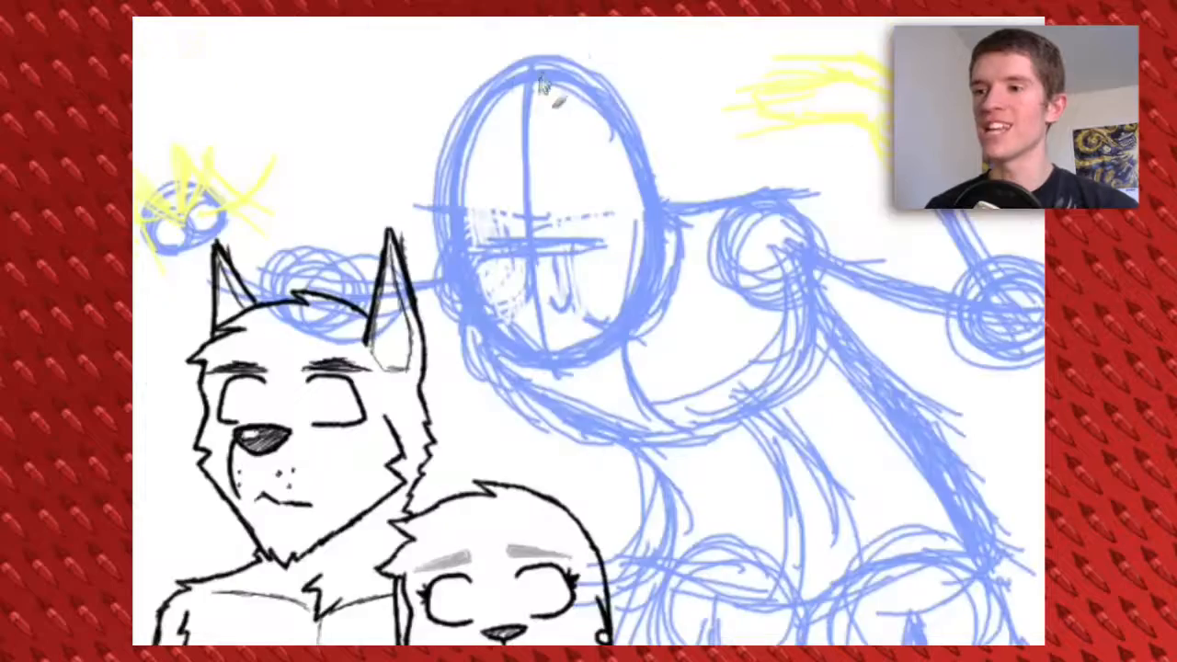
pyautogui.moveTo(487, 90); pyautogui.dragTo(454, 147)
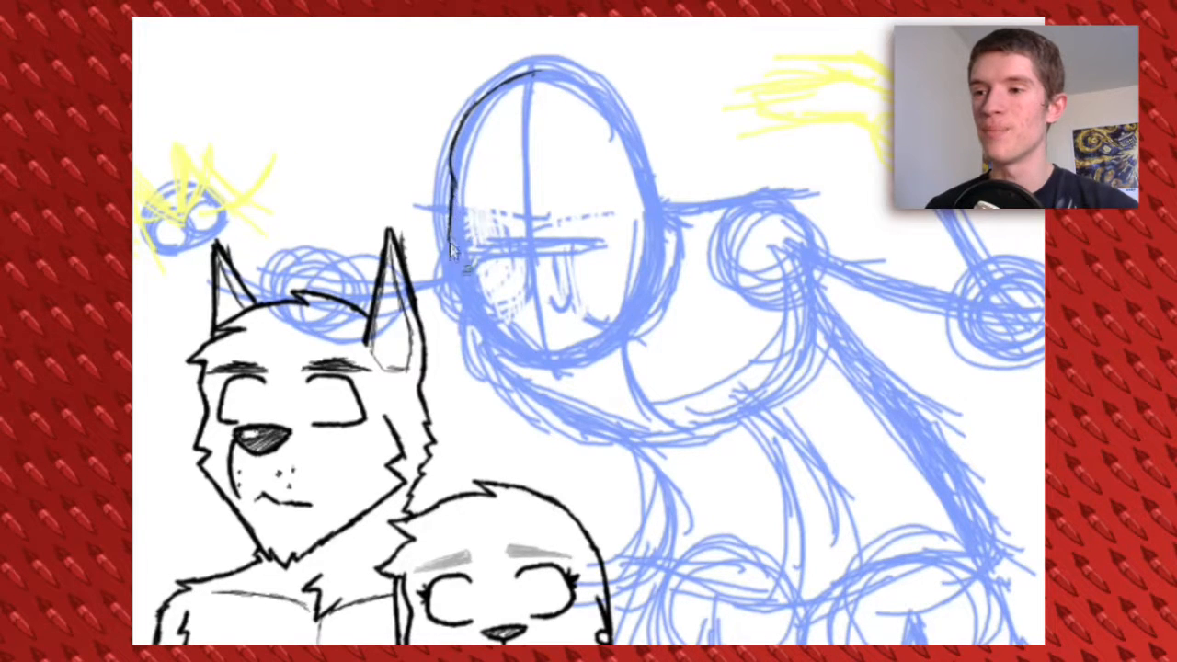
pyautogui.moveTo(454, 145); pyautogui.dragTo(444, 198)
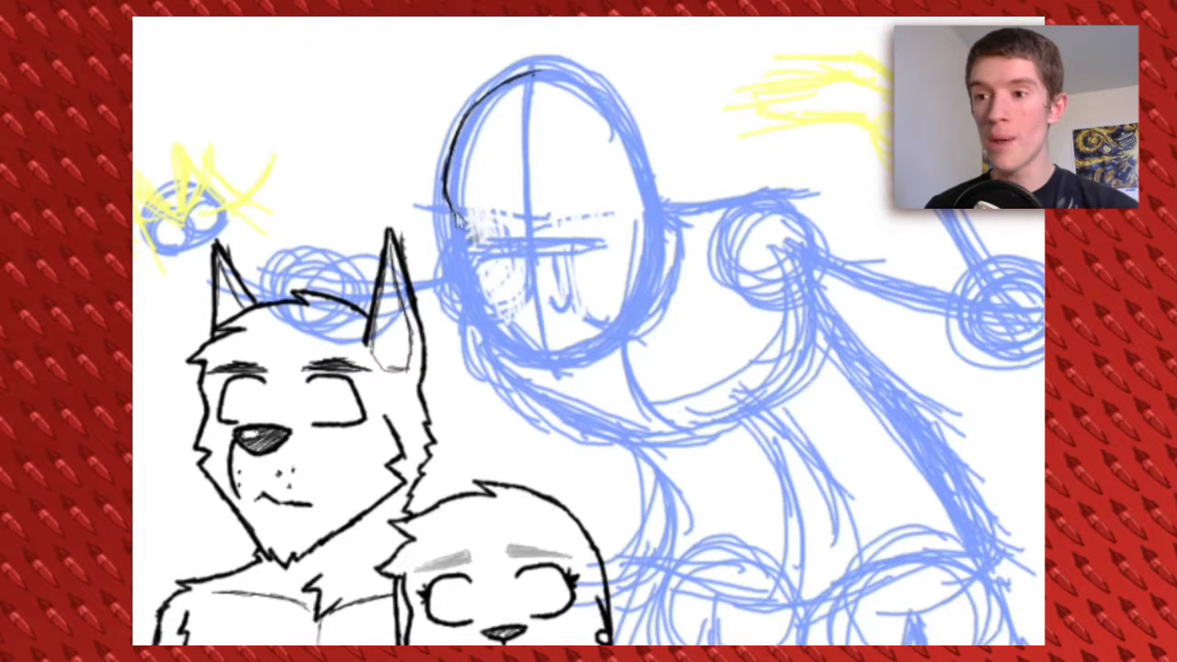
pyautogui.moveTo(557, 369); pyautogui.dragTo(634, 302)
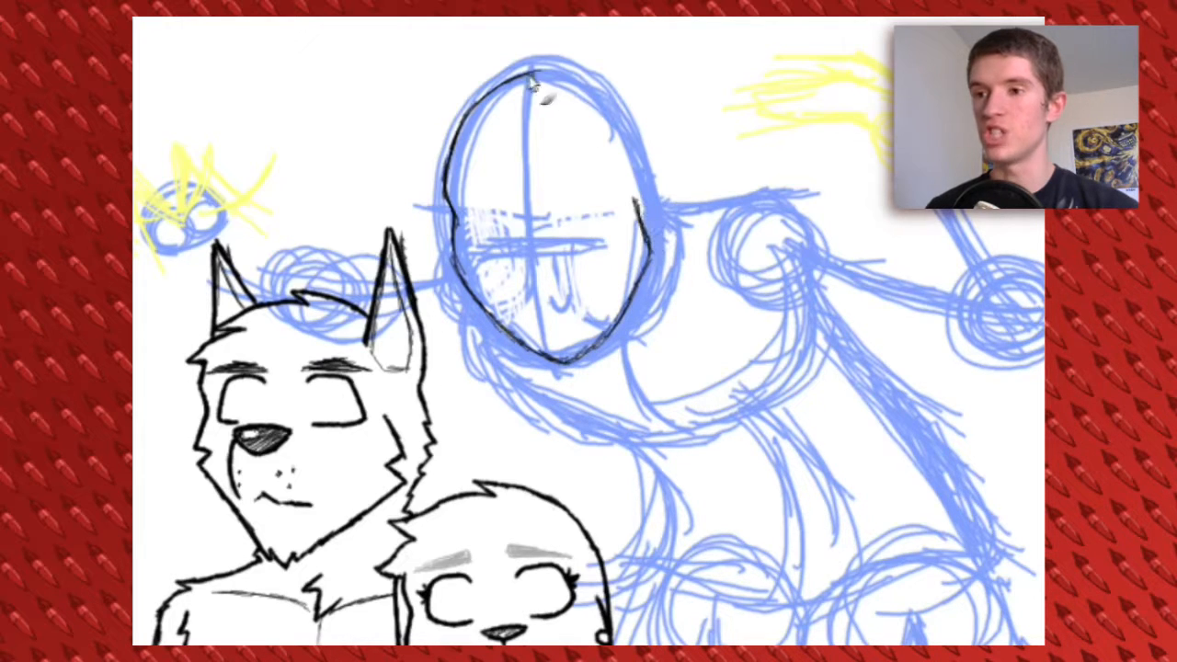
pyautogui.moveTo(659, 214); pyautogui.dragTo(676, 222)
pyautogui.moveTo(589, 204)
pyautogui.mouseDown()
pyautogui.moveTo(598, 176)
pyautogui.moveTo(555, 164)
pyautogui.mouseUp()
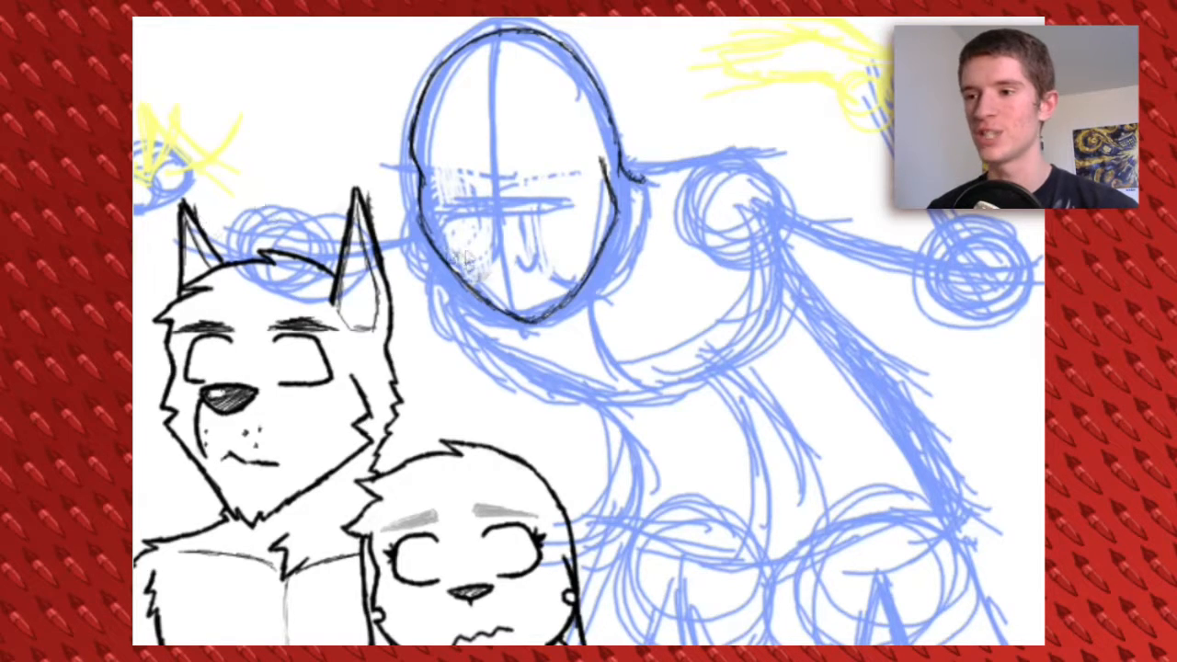
# Sketch a wide curved mouth in yellow on the third figure's face and ink a jagged upper row of teeth along it
pyautogui.moveTo(470, 262); pyautogui.dragTo(561, 241)
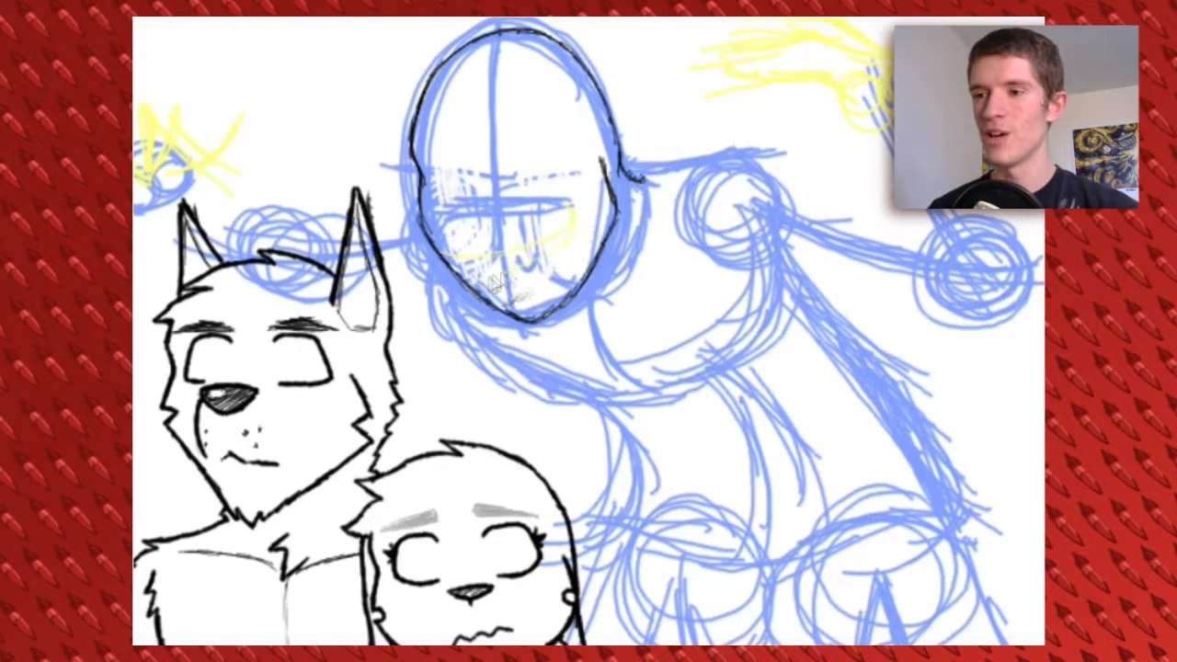
pyautogui.hotkey('ctrl', '+')
pyautogui.hotkey('ctrl', '+')
pyautogui.moveTo(284, 442); pyautogui.dragTo(503, 657)
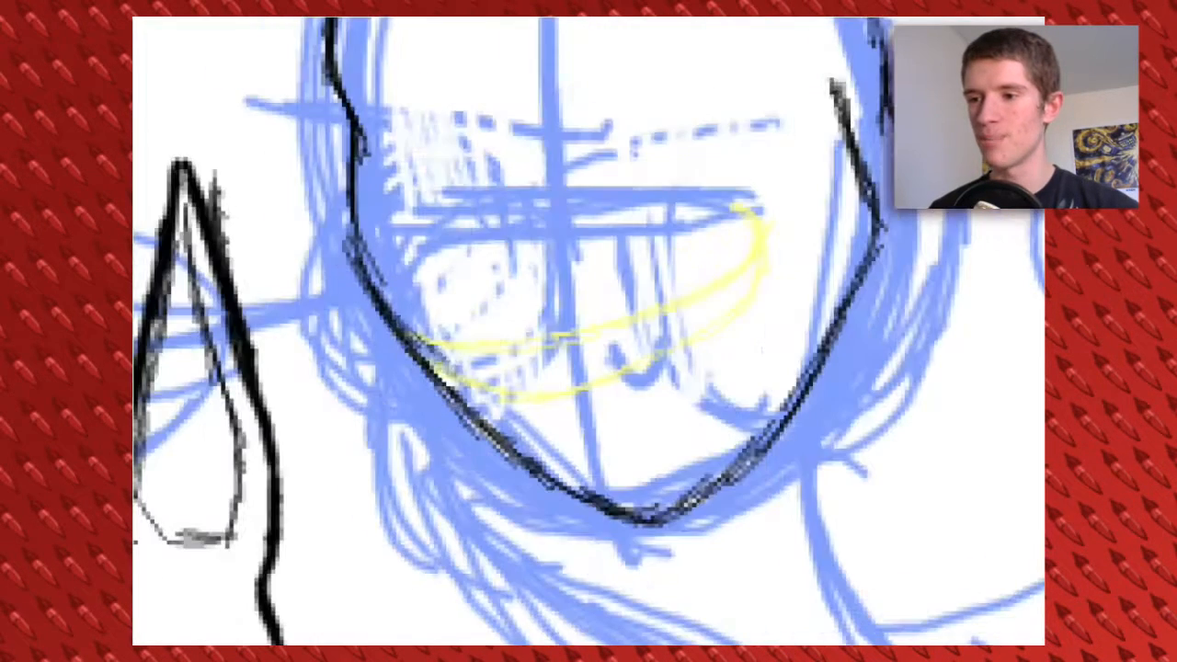
pyautogui.moveTo(453, 347)
pyautogui.mouseDown()
pyautogui.moveTo(542, 368)
pyautogui.moveTo(748, 315)
pyautogui.moveTo(772, 221)
pyautogui.moveTo(784, 278)
pyautogui.mouseUp()
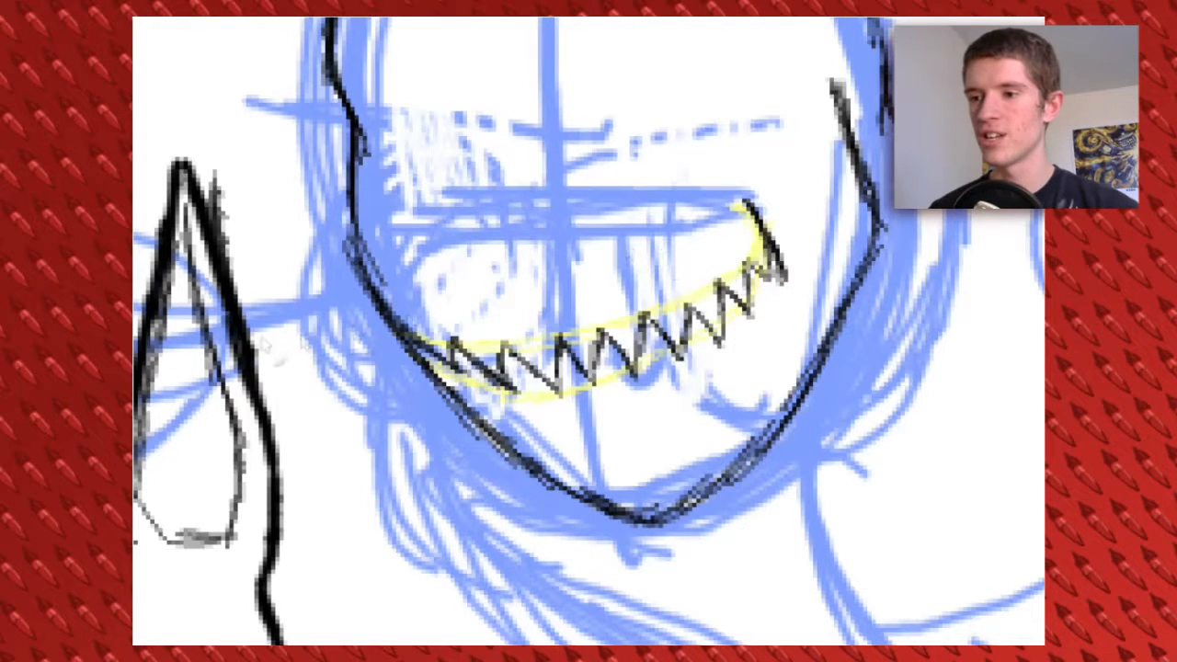
# Shift the inked lower jaw outline slightly down and away from the upper teeth to open the mouth
pyautogui.moveTo(404, 357)
pyautogui.mouseDown()
pyautogui.moveTo(853, 466)
pyautogui.moveTo(745, 382)
pyautogui.moveTo(407, 354)
pyautogui.mouseUp()
pyautogui.hotkey('ctrl', 'd')
pyautogui.hotkey('ctrl', 'z')
pyautogui.moveTo(891, 188)
pyautogui.mouseDown()
pyautogui.moveTo(927, 234)
pyautogui.moveTo(922, 218)
pyautogui.mouseUp()
pyautogui.hotkey('ctrl', 'd')
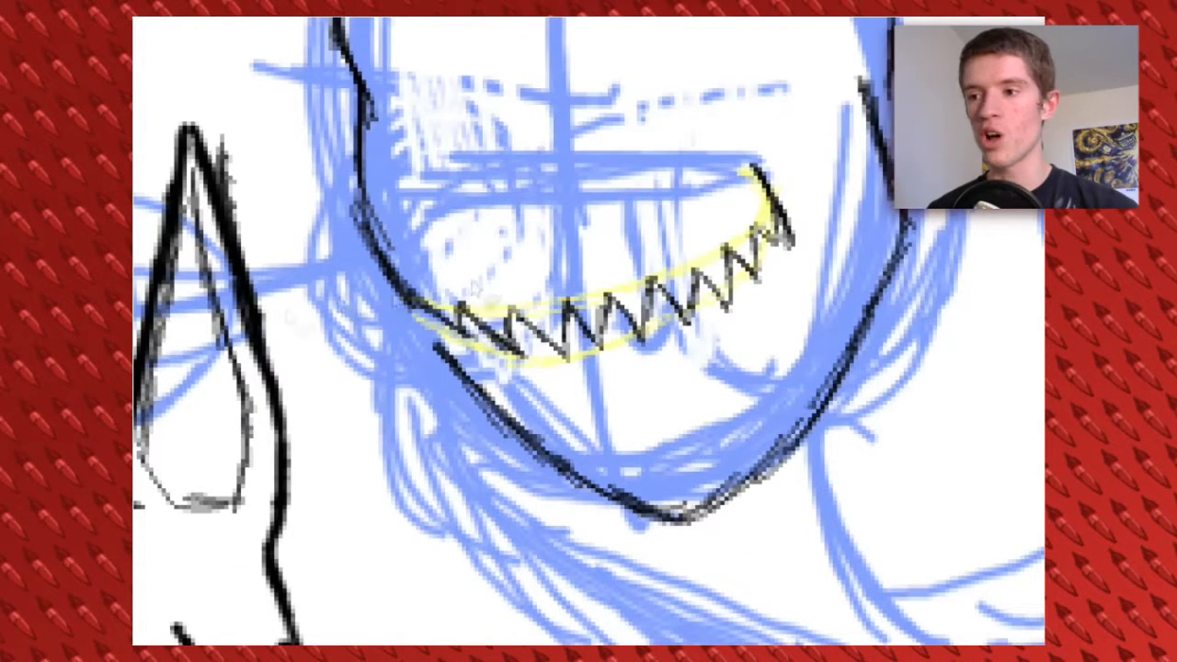
# Ink the mouth corner and a jagged lower row of teeth, and fill the gap between both rows with dark hatching
pyautogui.moveTo(426, 315); pyautogui.dragTo(498, 362)
pyautogui.hotkey('ctrl', 'z')
pyautogui.moveTo(779, 219)
pyautogui.mouseDown()
pyautogui.moveTo(794, 303)
pyautogui.moveTo(730, 418)
pyautogui.moveTo(662, 441)
pyautogui.moveTo(588, 368)
pyautogui.moveTo(537, 414)
pyautogui.moveTo(466, 356)
pyautogui.moveTo(486, 419)
pyautogui.mouseUp()
pyautogui.moveTo(467, 353); pyautogui.dragTo(502, 426)
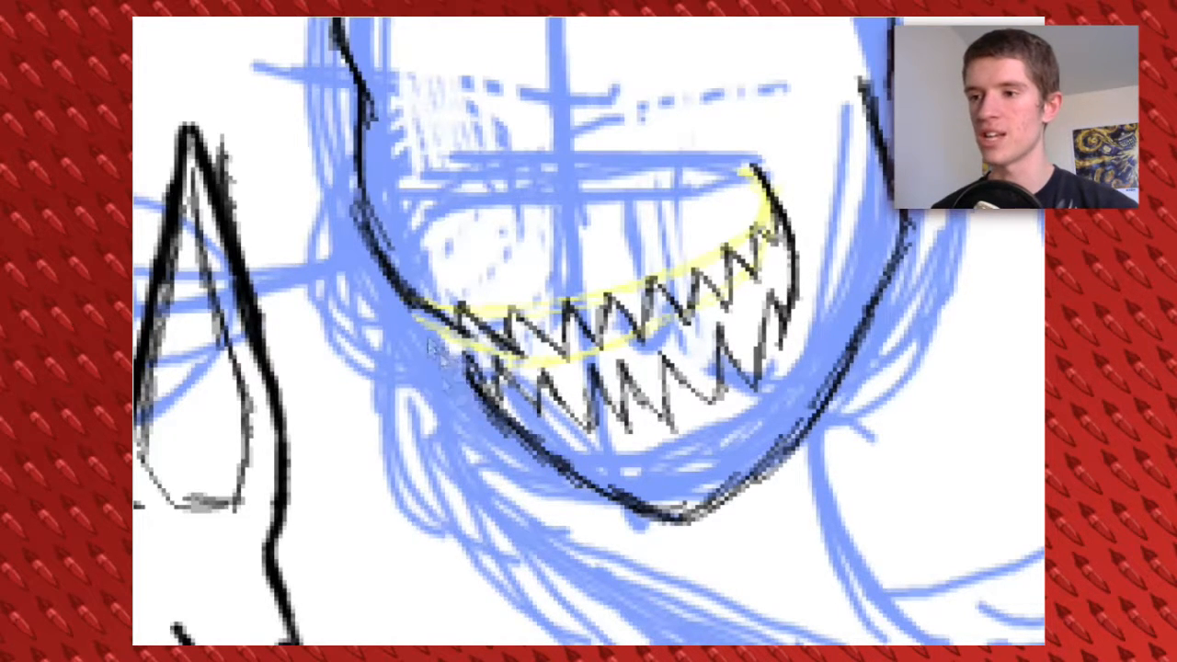
pyautogui.moveTo(473, 363)
pyautogui.mouseDown()
pyautogui.moveTo(556, 423)
pyautogui.moveTo(618, 405)
pyautogui.moveTo(648, 367)
pyautogui.moveTo(683, 425)
pyautogui.moveTo(750, 285)
pyautogui.moveTo(801, 237)
pyautogui.mouseUp()
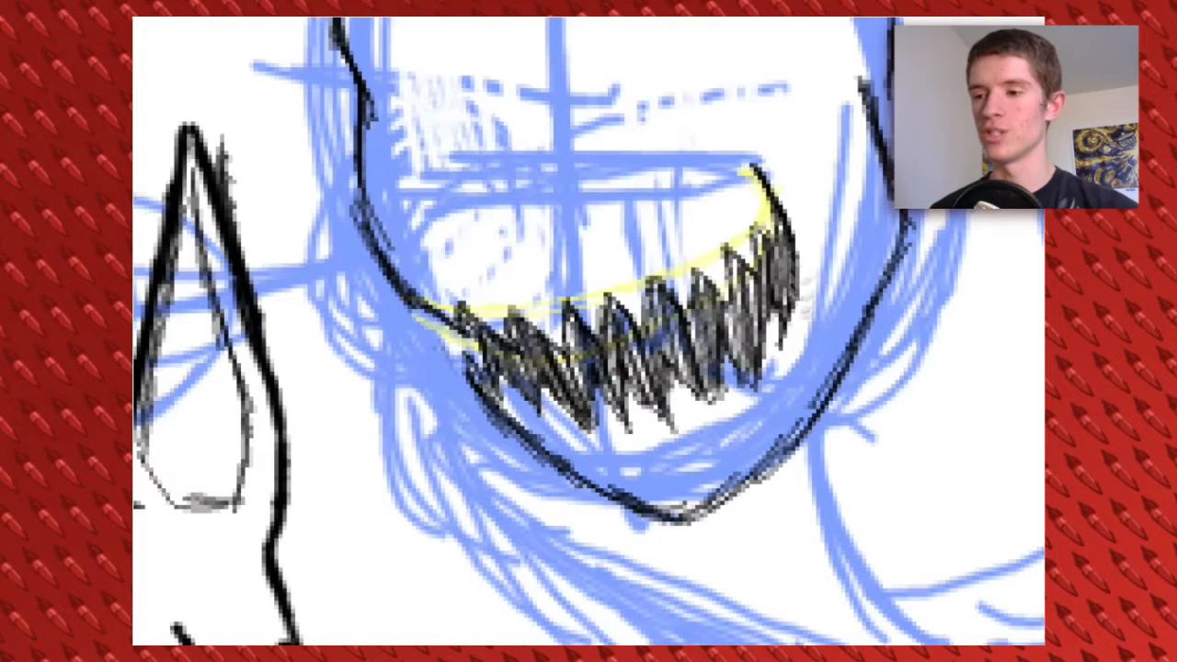
# Ink the neck line behind the third figure's jaw and the upper edge of the shirt collar
pyautogui.moveTo(555, 248); pyautogui.dragTo(607, 363)
pyautogui.press('1')
pyautogui.moveTo(533, 195); pyautogui.dragTo(741, 439)
pyautogui.hotkey('ctrl', 'shift', 'a')
pyautogui.moveTo(772, 366); pyautogui.dragTo(699, 262)
pyautogui.press('+')
pyautogui.press('+')
pyautogui.press('+')
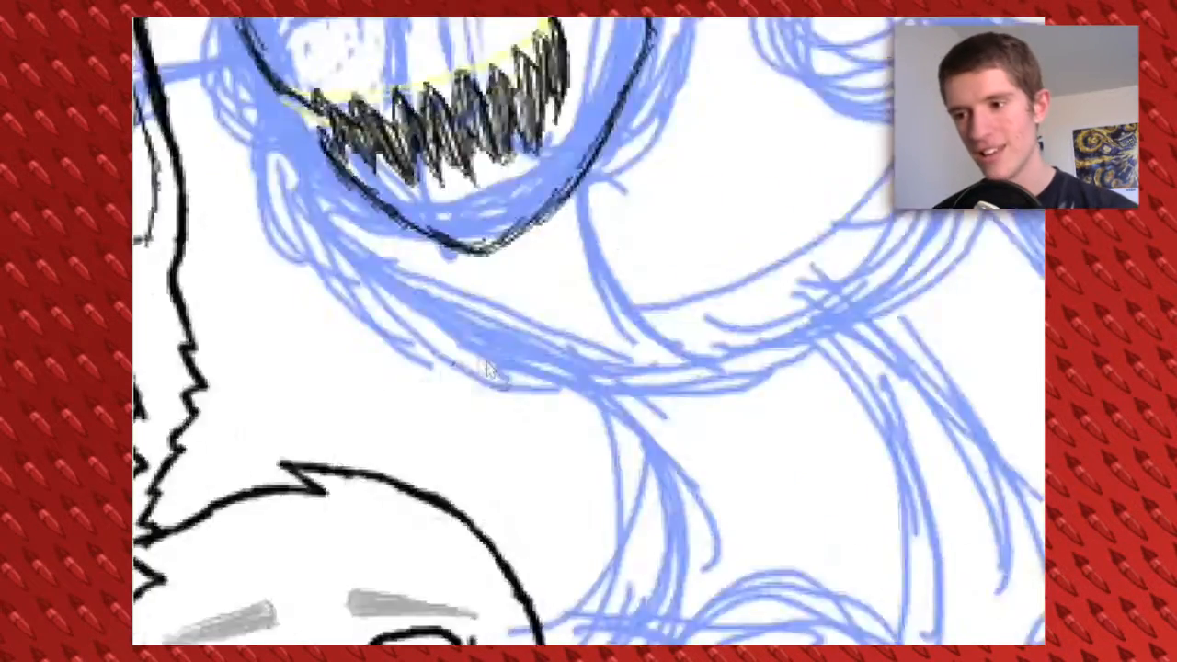
pyautogui.moveTo(551, 304); pyautogui.dragTo(616, 495)
pyautogui.moveTo(743, 134); pyautogui.dragTo(738, 248)
pyautogui.moveTo(748, 171); pyautogui.dragTo(654, 365)
pyautogui.moveTo(706, 108); pyautogui.dragTo(687, 201)
pyautogui.moveTo(686, 200)
pyautogui.mouseDown()
pyautogui.moveTo(759, 209)
pyautogui.moveTo(747, 51)
pyautogui.moveTo(757, 158)
pyautogui.mouseUp()
pyautogui.moveTo(752, 92); pyautogui.dragTo(719, 256)
pyautogui.moveTo(741, 175); pyautogui.dragTo(685, 370)
pyautogui.moveTo(708, 275); pyautogui.dragTo(675, 407)
pyautogui.hotkey('ctrl', 'z')
pyautogui.hotkey('ctrl', 'z')
pyautogui.hotkey('ctrl', 'z')
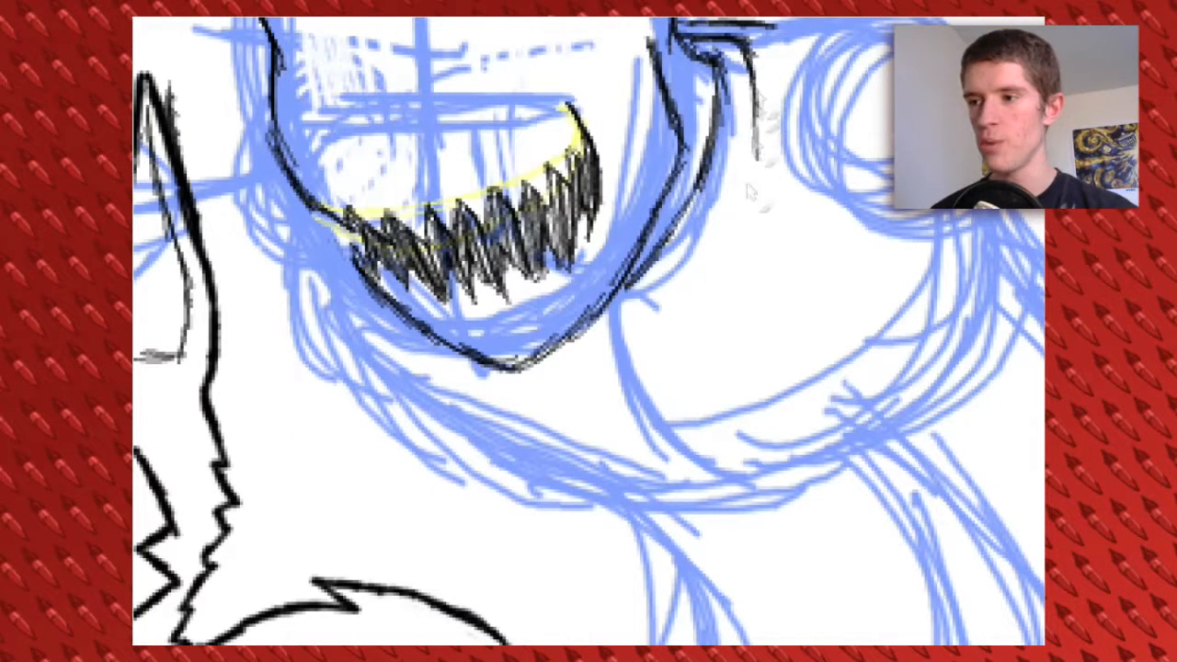
# Ink the long collar edges so they meet in a pointed V below the third figure's chin
pyautogui.moveTo(754, 95); pyautogui.dragTo(706, 353)
pyautogui.moveTo(713, 280); pyautogui.dragTo(706, 465)
pyautogui.moveTo(706, 346); pyautogui.dragTo(708, 467)
pyautogui.moveTo(708, 386); pyautogui.dragTo(719, 482)
pyautogui.moveTo(717, 480); pyautogui.dragTo(581, 410)
pyautogui.moveTo(662, 450); pyautogui.dragTo(559, 393)
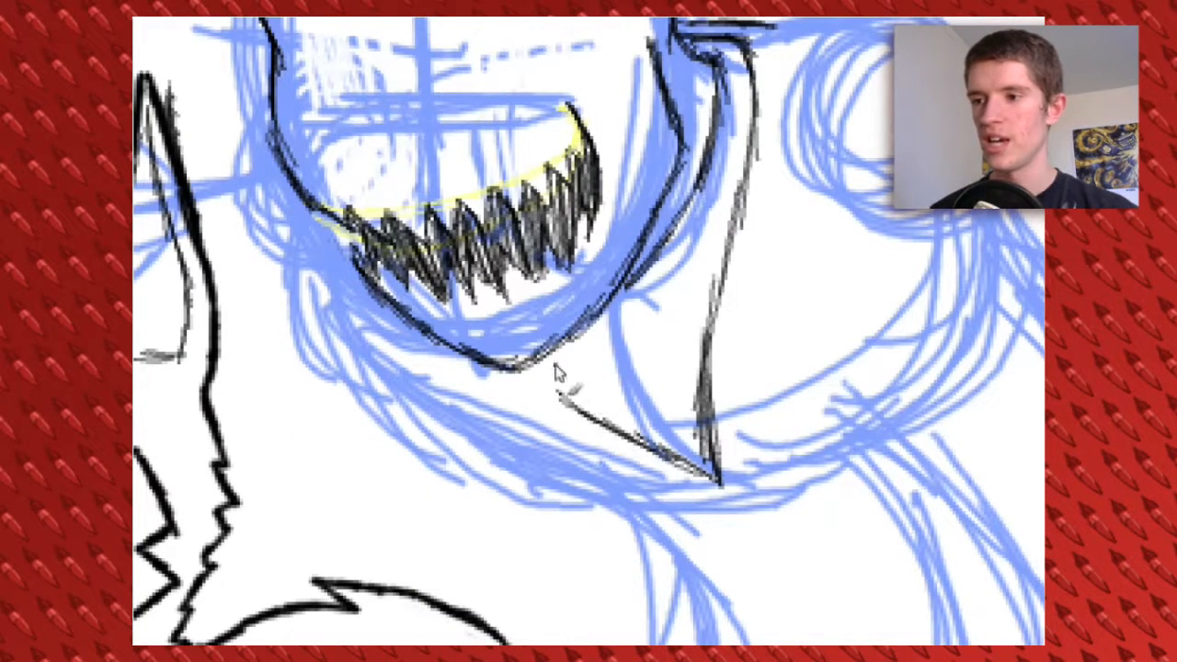
# Ink the shirt collar flaps and the tie knot beneath the third figure's chin
pyautogui.moveTo(551, 354); pyautogui.dragTo(654, 448)
pyautogui.moveTo(648, 306); pyautogui.dragTo(694, 378)
pyautogui.moveTo(645, 332); pyautogui.dragTo(706, 377)
pyautogui.moveTo(722, 281); pyautogui.dragTo(704, 393)
pyautogui.moveTo(625, 368); pyautogui.dragTo(723, 298)
pyautogui.moveTo(713, 254); pyautogui.dragTo(676, 314)
pyautogui.moveTo(771, 228)
pyautogui.mouseDown()
pyautogui.moveTo(714, 365)
pyautogui.moveTo(703, 276)
pyautogui.moveTo(706, 294)
pyautogui.mouseUp()
pyautogui.moveTo(629, 339)
pyautogui.mouseDown()
pyautogui.moveTo(607, 375)
pyautogui.moveTo(665, 404)
pyautogui.mouseUp()
pyautogui.moveTo(621, 364); pyautogui.dragTo(671, 409)
pyautogui.moveTo(687, 336)
pyautogui.mouseDown()
pyautogui.moveTo(663, 393)
pyautogui.moveTo(673, 399)
pyautogui.mouseUp()
pyautogui.moveTo(648, 388); pyautogui.dragTo(682, 455)
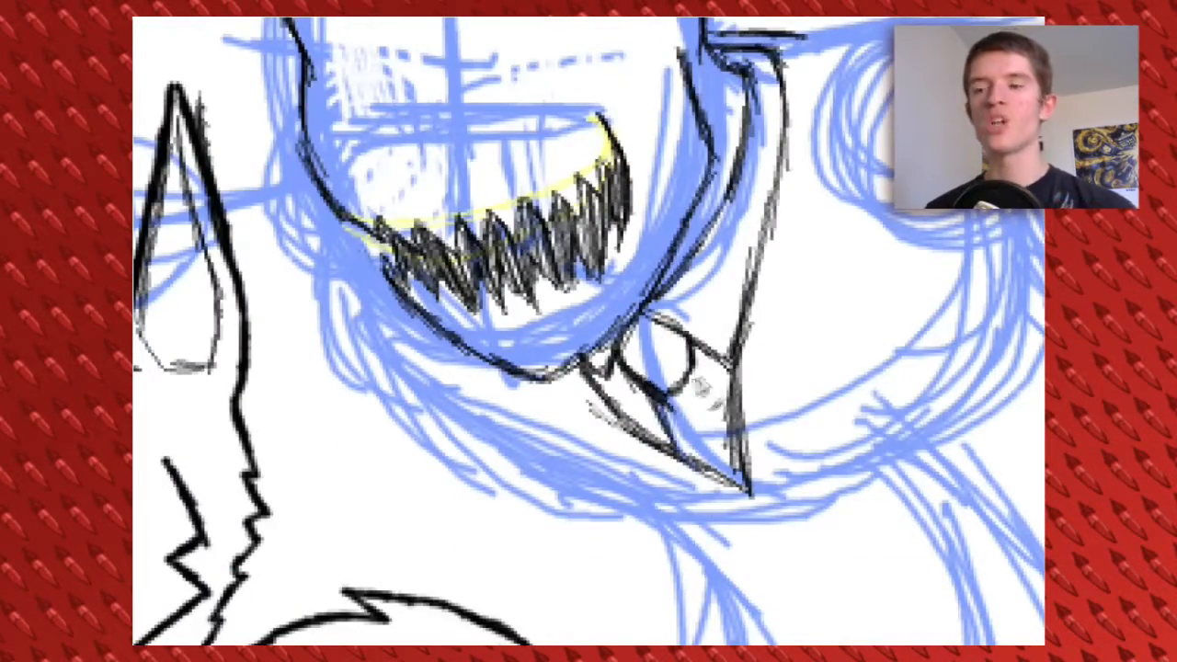
# Ink a notched jacket lapel running from the third figure's shoulder to the collar's V point
pyautogui.moveTo(804, 43)
pyautogui.mouseDown()
pyautogui.moveTo(660, 164)
pyautogui.moveTo(728, 256)
pyautogui.moveTo(738, 307)
pyautogui.mouseUp()
pyautogui.moveTo(738, 307); pyautogui.dragTo(669, 338)
pyautogui.moveTo(669, 338); pyautogui.dragTo(756, 353)
pyautogui.moveTo(743, 364)
pyautogui.mouseDown()
pyautogui.moveTo(795, 261)
pyautogui.moveTo(723, 379)
pyautogui.mouseUp()
pyautogui.moveTo(777, 281)
pyautogui.mouseDown()
pyautogui.moveTo(665, 496)
pyautogui.moveTo(698, 618)
pyautogui.moveTo(739, 380)
pyautogui.moveTo(768, 365)
pyautogui.mouseUp()
pyautogui.moveTo(743, 386)
pyautogui.mouseDown()
pyautogui.moveTo(572, 316)
pyautogui.moveTo(526, 279)
pyautogui.mouseUp()
pyautogui.hotkey('ctrl', '-')
pyautogui.moveTo(399, 413); pyautogui.dragTo(404, 404)
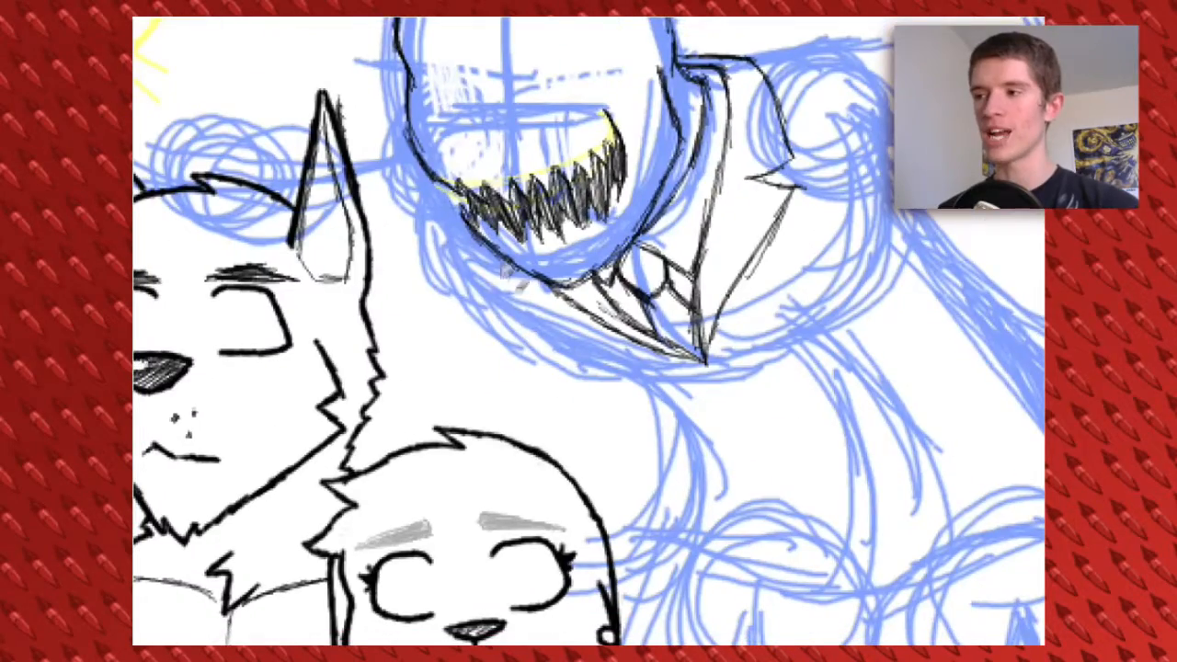
# Ink the jacket's chest edge and the upper and lower outlines of the raised arm from the shoulder to the elbow
pyautogui.moveTo(451, 230)
pyautogui.mouseDown()
pyautogui.moveTo(580, 349)
pyautogui.moveTo(689, 418)
pyautogui.moveTo(708, 478)
pyautogui.moveTo(561, 547)
pyautogui.mouseUp()
pyautogui.moveTo(621, 134); pyautogui.dragTo(783, 190)
pyautogui.moveTo(722, 136); pyautogui.dragTo(880, 213)
pyautogui.moveTo(662, 127); pyautogui.dragTo(859, 208)
pyautogui.moveTo(766, 169); pyautogui.dragTo(900, 216)
pyautogui.moveTo(662, 276); pyautogui.dragTo(592, 231)
pyautogui.moveTo(580, 215); pyautogui.dragTo(807, 267)
pyautogui.moveTo(694, 235); pyautogui.dragTo(910, 293)
pyautogui.moveTo(386, 212); pyautogui.dragTo(768, 251)
# Ink the two large middle claws of the hand reaching over the pointed-eared figure
pyautogui.moveTo(220, 70); pyautogui.dragTo(451, 165)
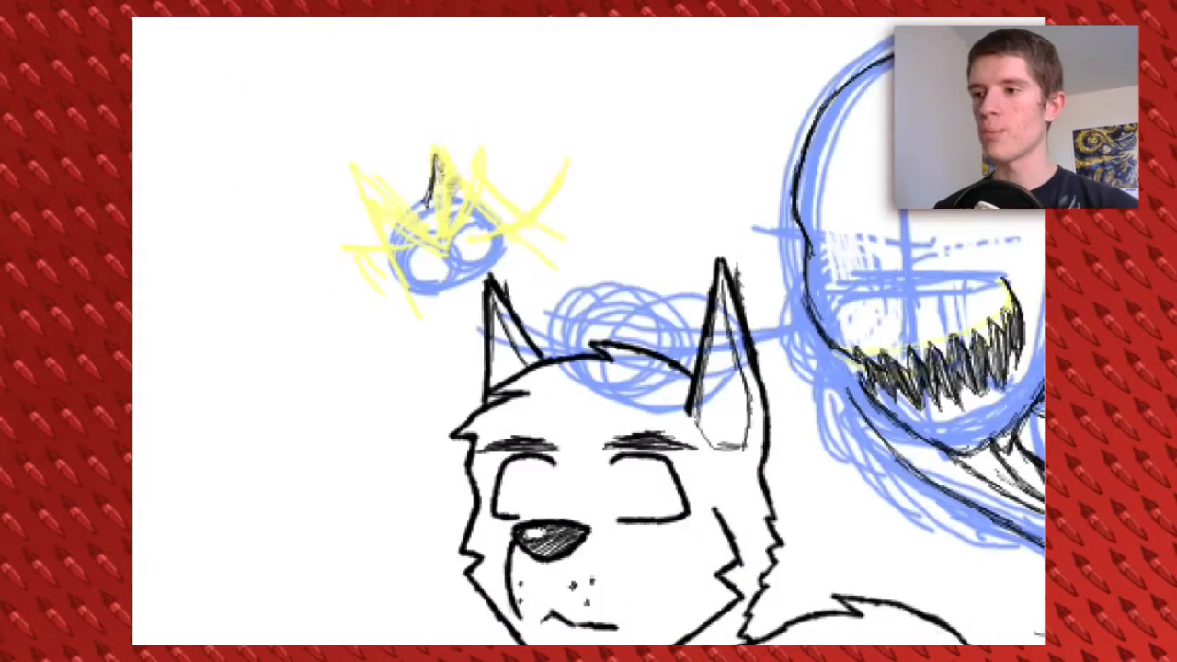
pyautogui.moveTo(504, 207); pyautogui.dragTo(557, 276)
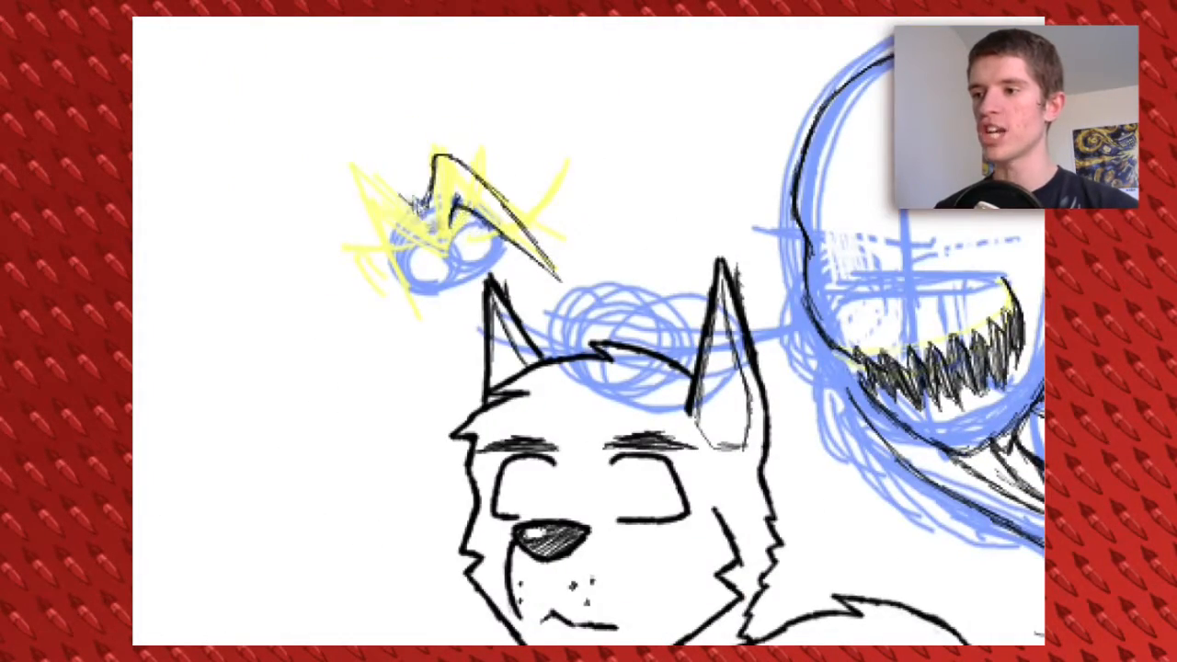
pyautogui.moveTo(359, 172); pyautogui.dragTo(403, 287)
pyautogui.moveTo(372, 230); pyautogui.dragTo(415, 302)
pyautogui.moveTo(397, 216)
pyautogui.mouseDown()
pyautogui.moveTo(401, 275)
pyautogui.moveTo(418, 230)
pyautogui.mouseUp()
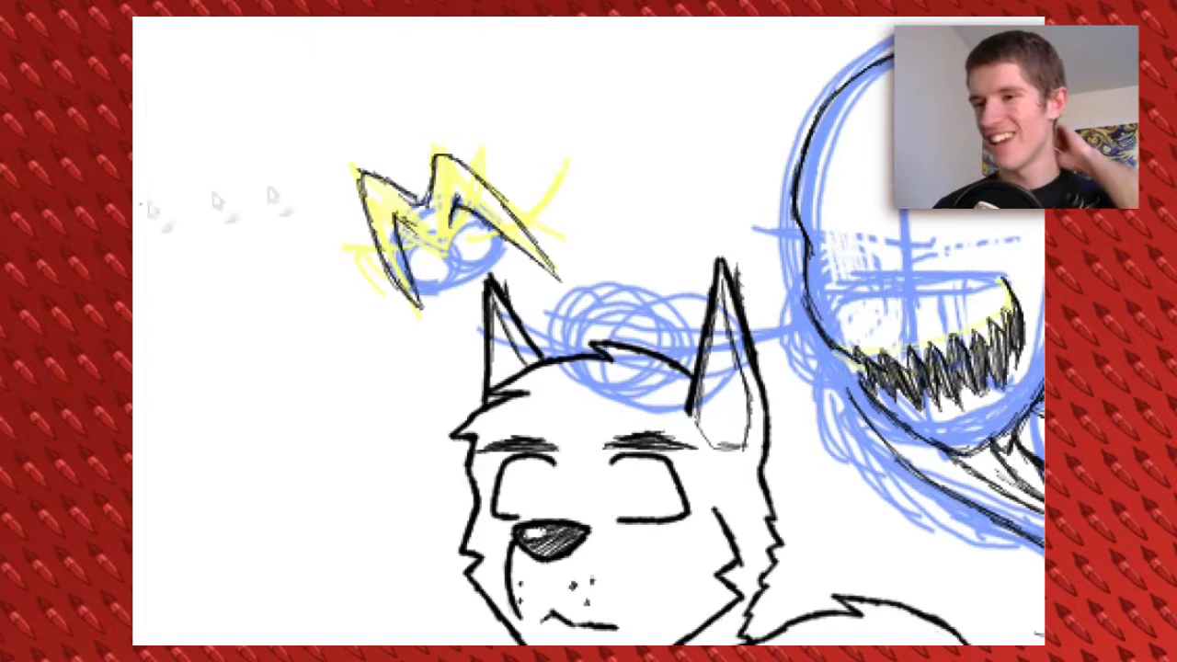
# Ink the reaching hand's outer claws, the thumb and the palm's edge
pyautogui.moveTo(348, 230); pyautogui.dragTo(391, 317)
pyautogui.moveTo(367, 248); pyautogui.dragTo(414, 338)
pyautogui.moveTo(469, 155)
pyautogui.mouseDown()
pyautogui.moveTo(520, 189)
pyautogui.moveTo(561, 271)
pyautogui.mouseUp()
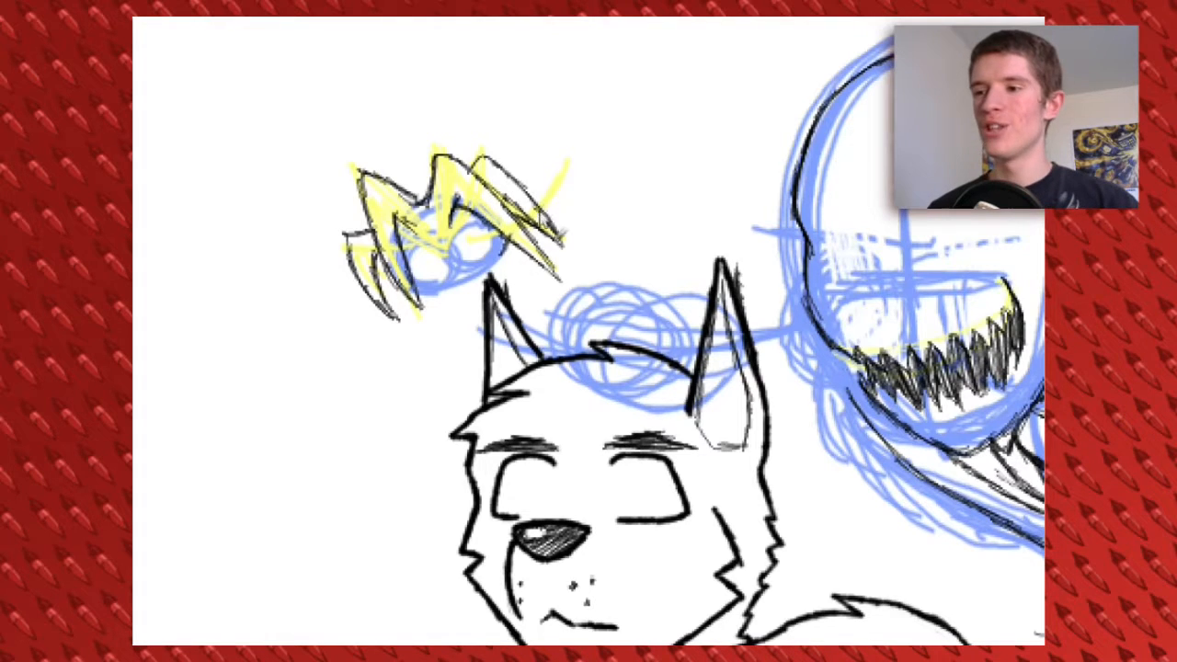
pyautogui.moveTo(585, 210); pyautogui.dragTo(532, 184)
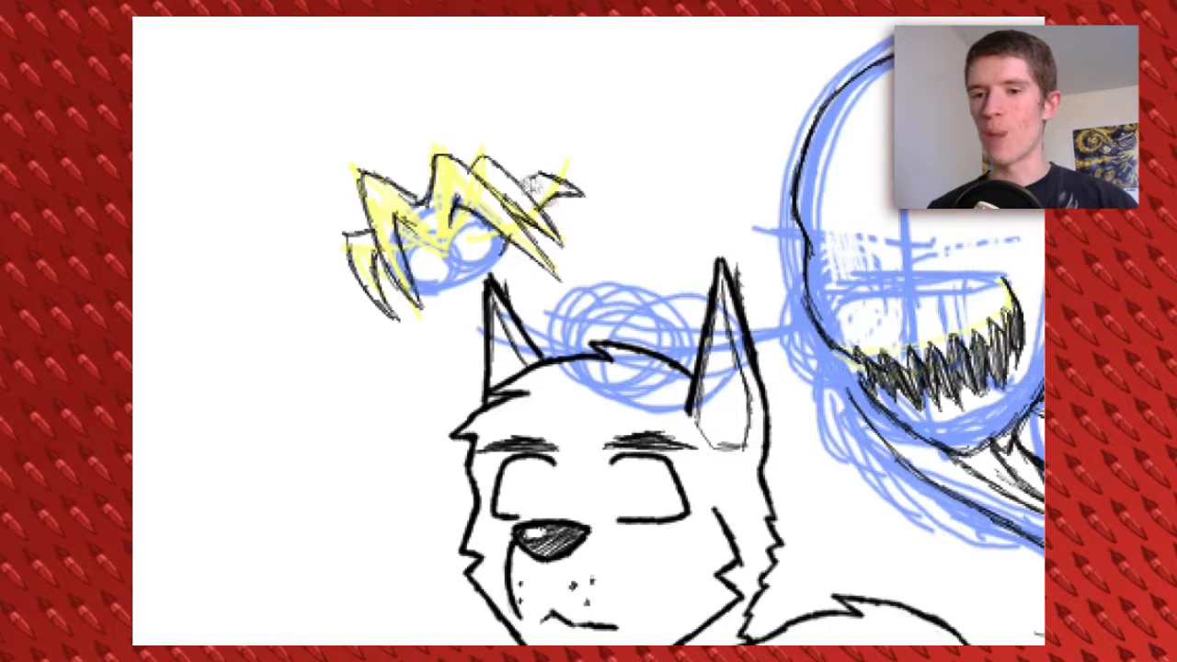
pyautogui.moveTo(506, 243); pyautogui.dragTo(454, 275)
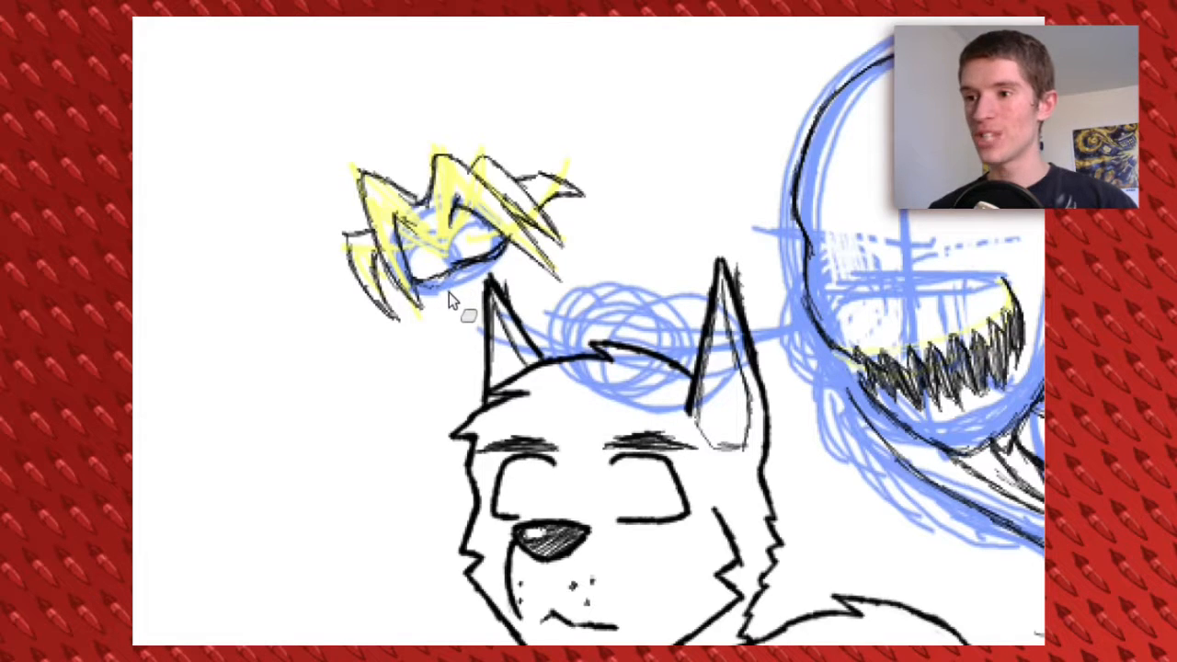
pyautogui.moveTo(460, 205); pyautogui.dragTo(441, 225)
pyautogui.moveTo(430, 221); pyautogui.dragTo(402, 217)
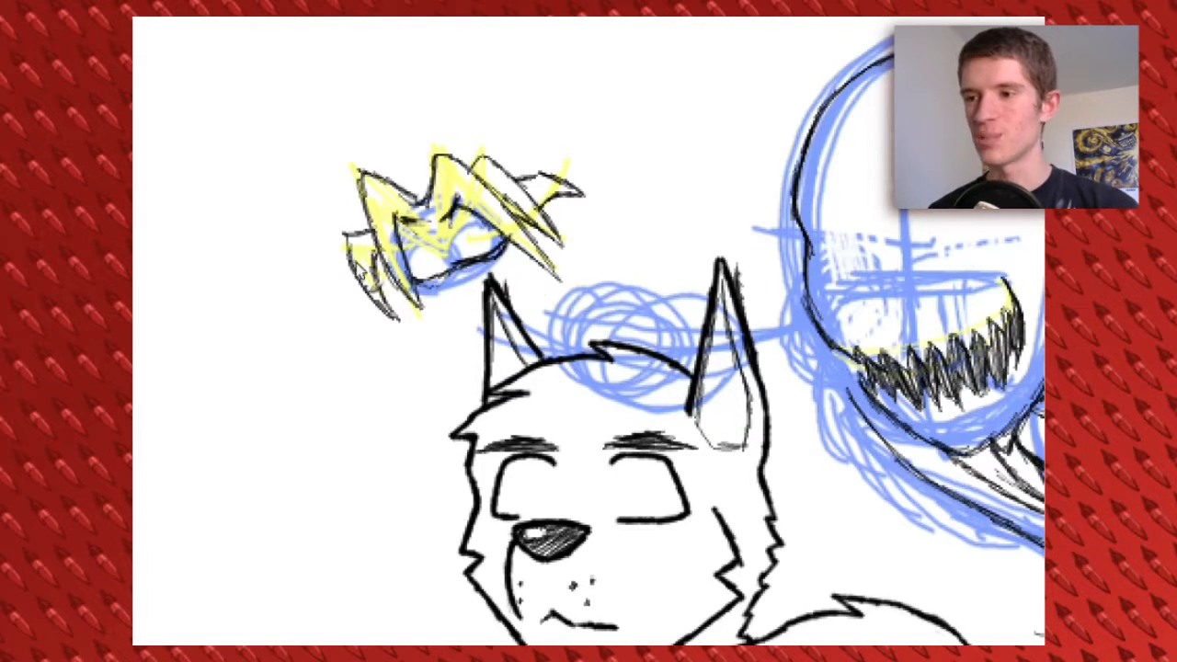
# Erase the reaching hand's thumb tip and redraw it as an upward-pointing claw following the yellow sketch
pyautogui.moveTo(542, 158)
pyautogui.mouseDown()
pyautogui.moveTo(570, 210)
pyautogui.moveTo(544, 156)
pyautogui.mouseUp()
pyautogui.press('Delete')
pyautogui.hotkey('ctrl', 'd')
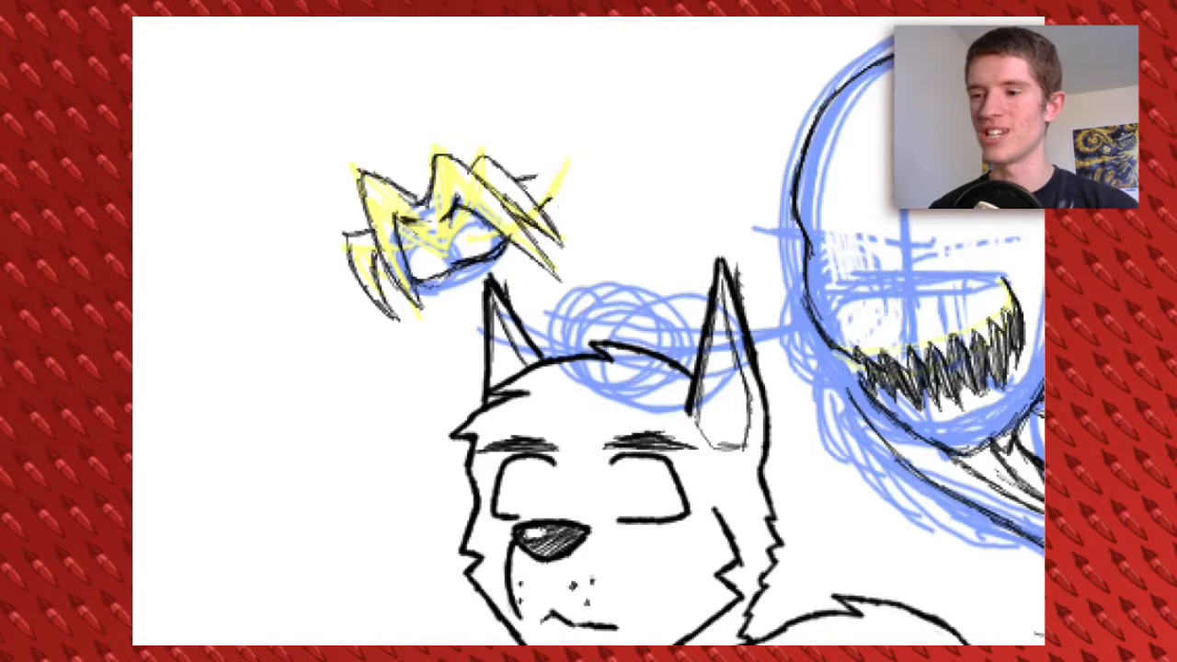
pyautogui.moveTo(557, 213)
pyautogui.mouseDown()
pyautogui.moveTo(443, 136)
pyautogui.moveTo(550, 225)
pyautogui.moveTo(590, 226)
pyautogui.moveTo(464, 158)
pyautogui.mouseUp()
# Ink the reaching arm's outlines and both sides of the jacket's torso, adding curved fold strokes at the waist
pyautogui.moveTo(525, 245)
pyautogui.mouseDown()
pyautogui.moveTo(613, 251)
pyautogui.moveTo(682, 320)
pyautogui.mouseUp()
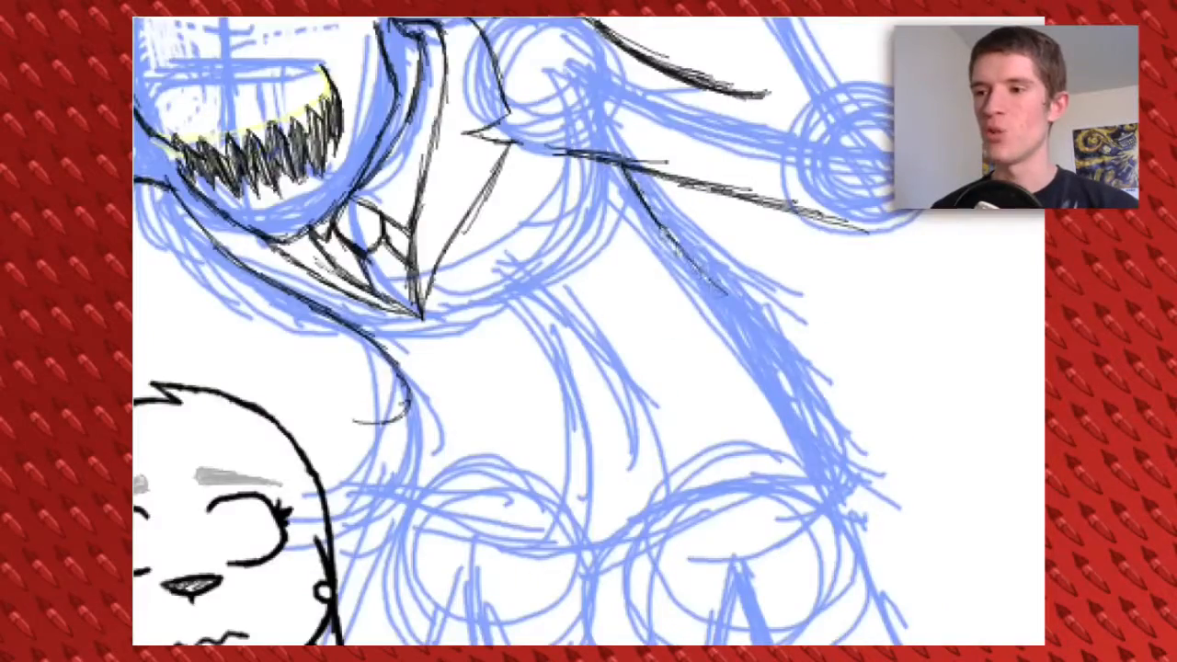
pyautogui.moveTo(662, 226); pyautogui.dragTo(851, 340)
pyautogui.moveTo(761, 324); pyautogui.dragTo(899, 302)
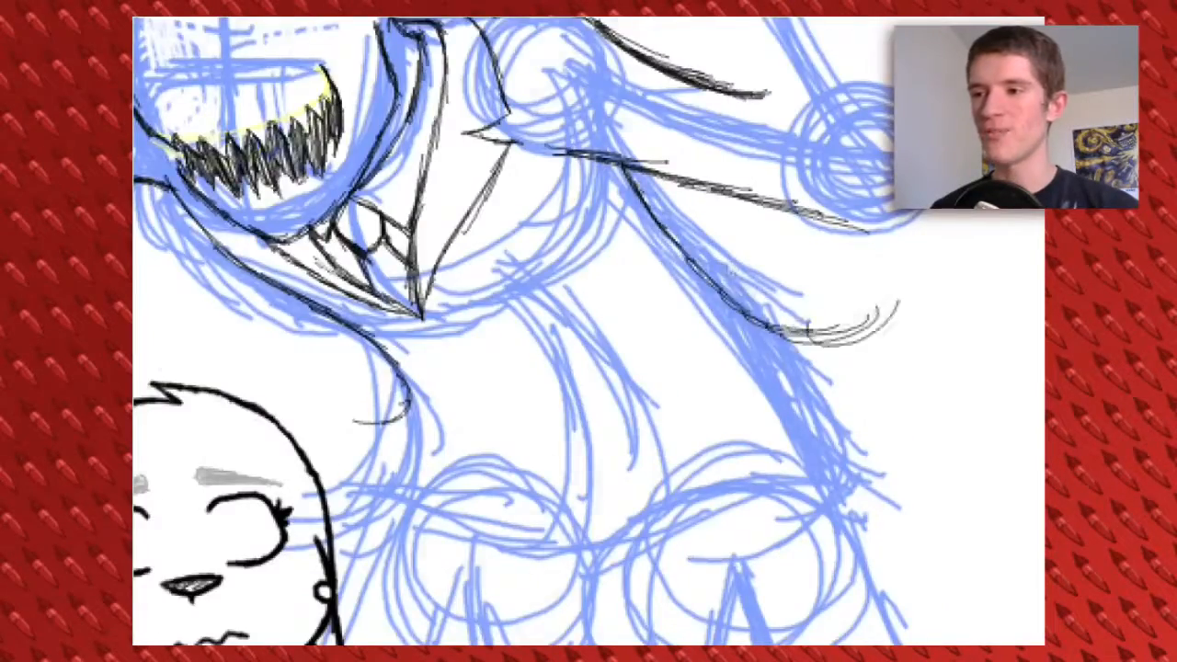
pyautogui.moveTo(552, 460); pyautogui.dragTo(631, 276)
pyautogui.moveTo(471, 167); pyautogui.dragTo(438, 232)
pyautogui.moveTo(469, 187); pyautogui.dragTo(412, 205)
pyautogui.moveTo(643, 276); pyautogui.dragTo(547, 292)
pyautogui.moveTo(714, 129); pyautogui.dragTo(805, 255)
pyautogui.moveTo(757, 169); pyautogui.dragTo(829, 318)
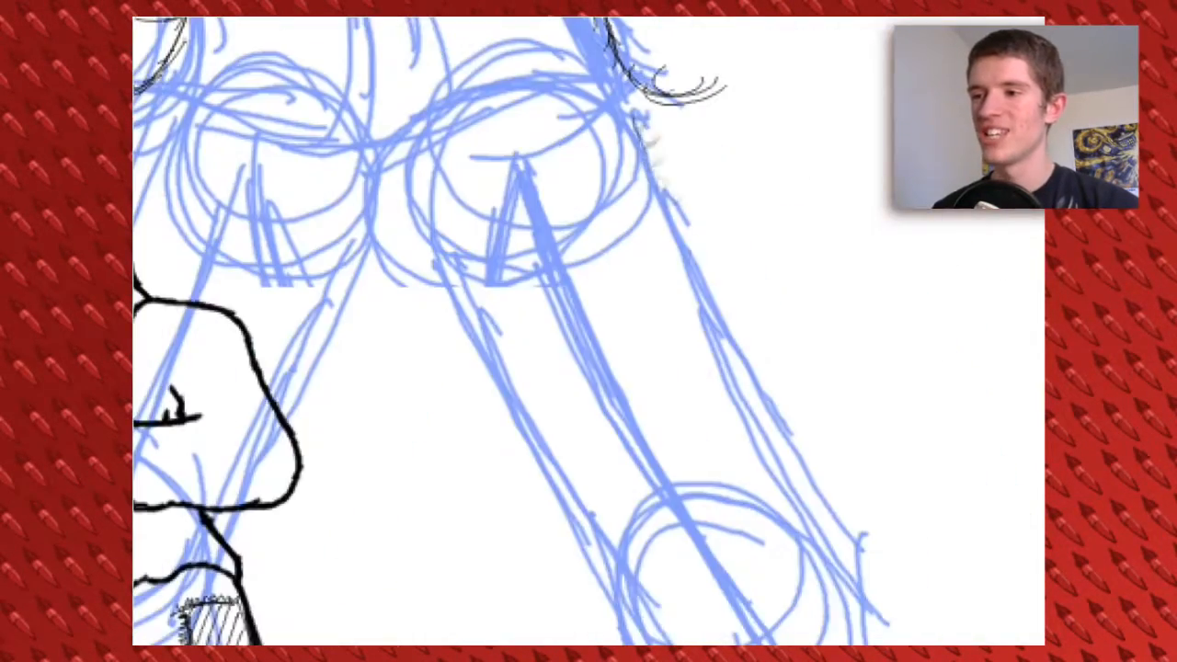
# Ink both sides of the third figure's outer trouser leg, past the knee to the canvas's lower edge
pyautogui.moveTo(636, 119); pyautogui.dragTo(864, 539)
pyautogui.moveTo(426, 240); pyautogui.dragTo(583, 550)
pyautogui.moveTo(487, 263)
pyautogui.mouseDown()
pyautogui.moveTo(550, 360)
pyautogui.moveTo(562, 575)
pyautogui.mouseUp()
pyautogui.moveTo(774, 272); pyautogui.dragTo(781, 496)
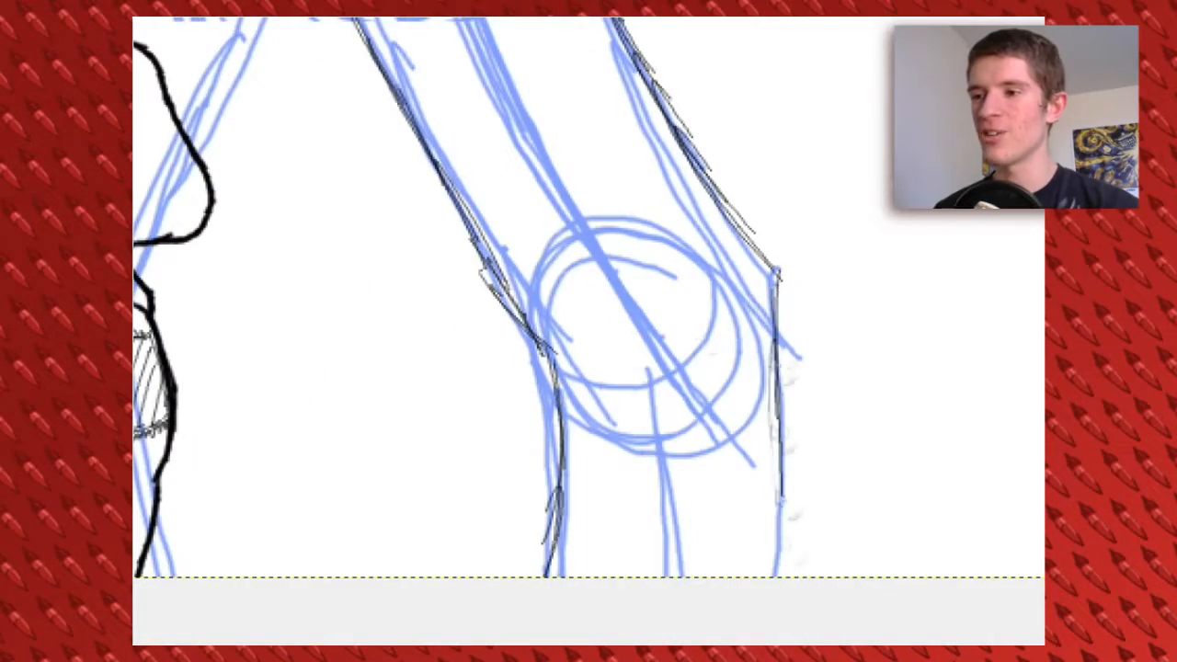
pyautogui.moveTo(781, 342); pyautogui.dragTo(776, 575)
# Ink the crotch and inner leg lines, and outline the raised arm's elbow and forearm
pyautogui.moveTo(496, 287); pyautogui.dragTo(440, 415)
pyautogui.moveTo(685, 245); pyautogui.dragTo(741, 301)
pyautogui.moveTo(638, 236); pyautogui.dragTo(736, 280)
pyautogui.moveTo(658, 254); pyautogui.dragTo(583, 432)
pyautogui.moveTo(592, 353)
pyautogui.mouseDown()
pyautogui.moveTo(578, 379)
pyautogui.moveTo(597, 495)
pyautogui.mouseUp()
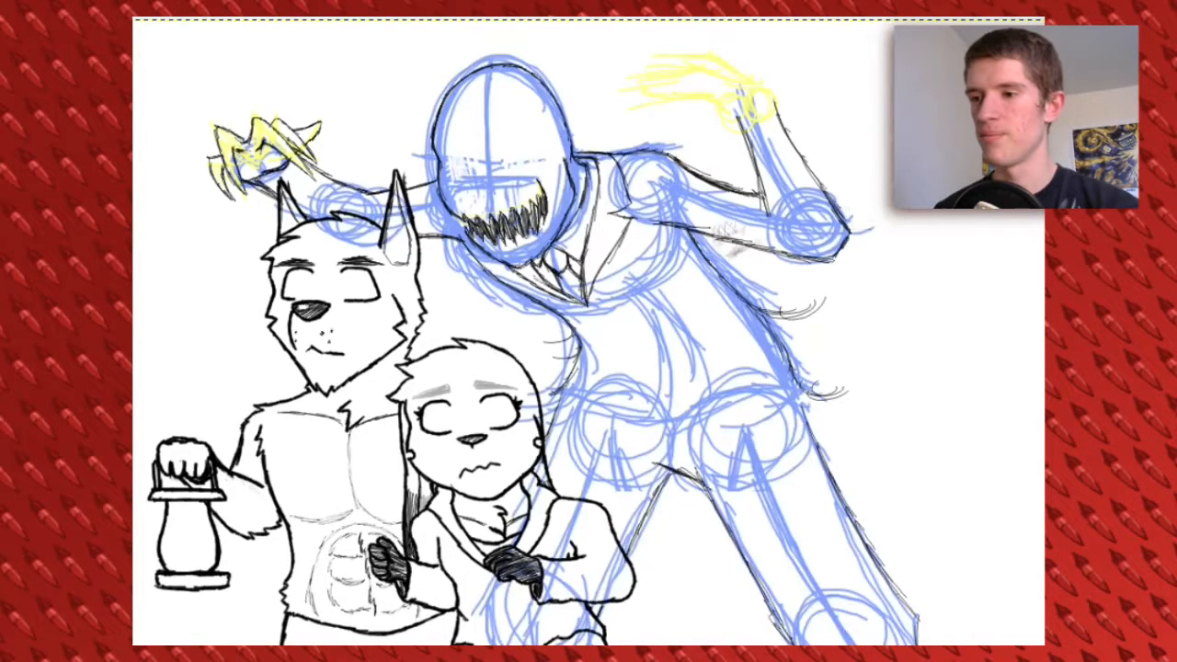
# Sketch a new upright clawed hand in red over the yellow one at the raised wrist
pyautogui.moveTo(717, 227); pyautogui.dragTo(662, 287)
pyautogui.click(854, 531)
pyautogui.click(818, 608)
pyautogui.moveTo(708, 150); pyautogui.dragTo(716, 177)
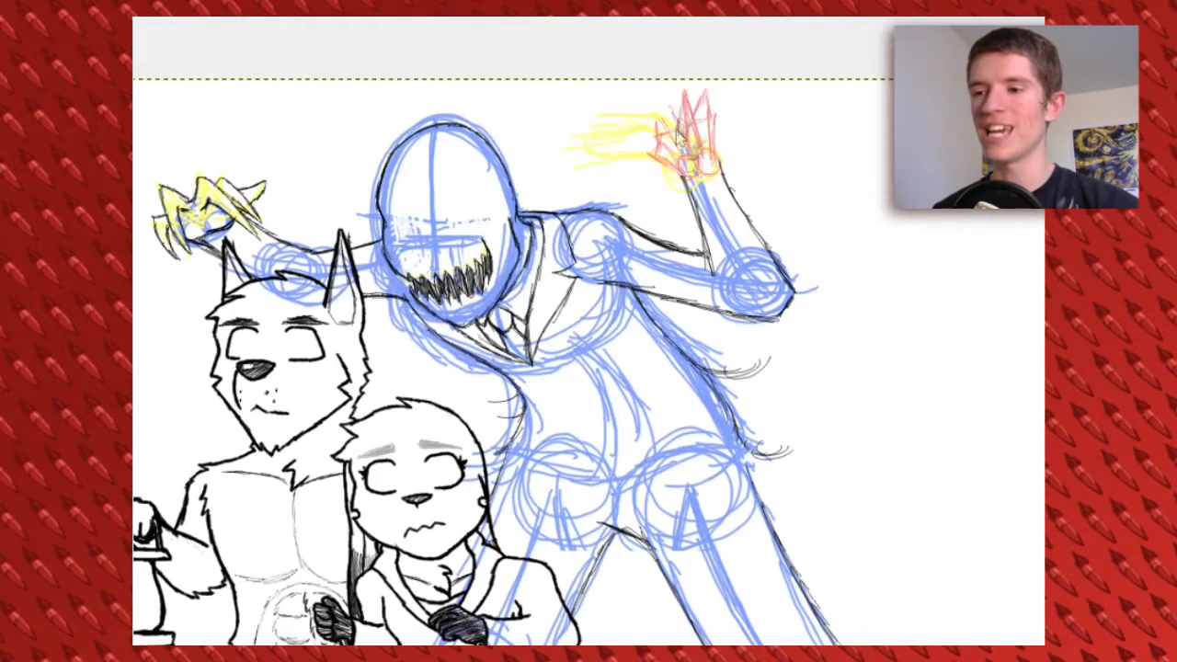
pyautogui.moveTo(647, 110); pyautogui.dragTo(654, 149)
# Ink the raised hand's outer edge, its first pointed claw and the tip of the second claw in black
pyautogui.click(292, 655)
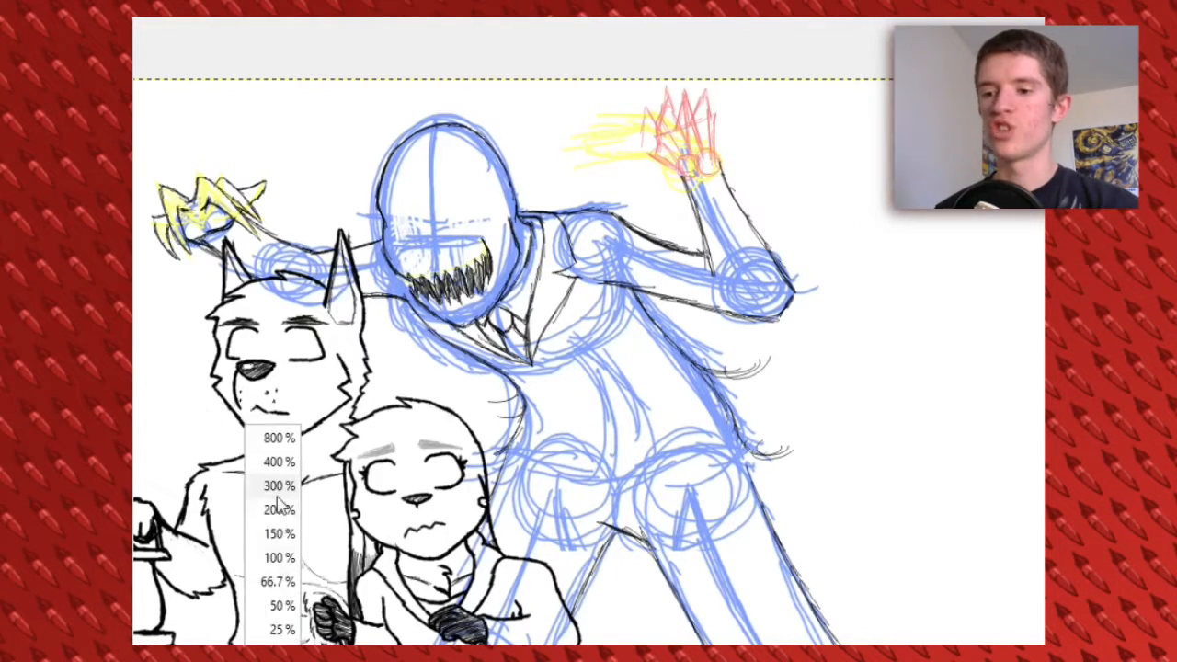
pyautogui.click(279, 506)
pyautogui.moveTo(695, 322); pyautogui.dragTo(673, 109)
pyautogui.moveTo(676, 191)
pyautogui.mouseDown()
pyautogui.moveTo(661, 81)
pyautogui.moveTo(590, 171)
pyautogui.mouseUp()
pyautogui.moveTo(600, 154); pyautogui.dragTo(593, 268)
pyautogui.moveTo(597, 259)
pyautogui.mouseDown()
pyautogui.moveTo(641, 152)
pyautogui.moveTo(646, 219)
pyautogui.mouseUp()
pyautogui.moveTo(609, 83)
pyautogui.mouseDown()
pyautogui.moveTo(562, 259)
pyautogui.moveTo(602, 189)
pyautogui.mouseUp()
pyautogui.moveTo(552, 125); pyautogui.dragTo(503, 267)
pyautogui.moveTo(502, 217); pyautogui.dragTo(509, 290)
pyautogui.moveTo(511, 287); pyautogui.dragTo(533, 212)
pyautogui.hotkey('ctrl', 'z')
pyautogui.hotkey('ctrl', 'z')
pyautogui.hotkey('ctrl', 'z')
pyautogui.hotkey('ctrl', 'z')
pyautogui.hotkey('ctrl', 'z')
pyautogui.hotkey('ctrl', 'z')
pyautogui.hotkey('ctrl', 'z')
# Ink the raised hand's second claw, the remaining overlapping claws and the lower palm edge down to the wrist
pyautogui.moveTo(617, 134); pyautogui.dragTo(511, 193)
pyautogui.moveTo(555, 122); pyautogui.dragTo(493, 259)
pyautogui.moveTo(585, 147); pyautogui.dragTo(498, 266)
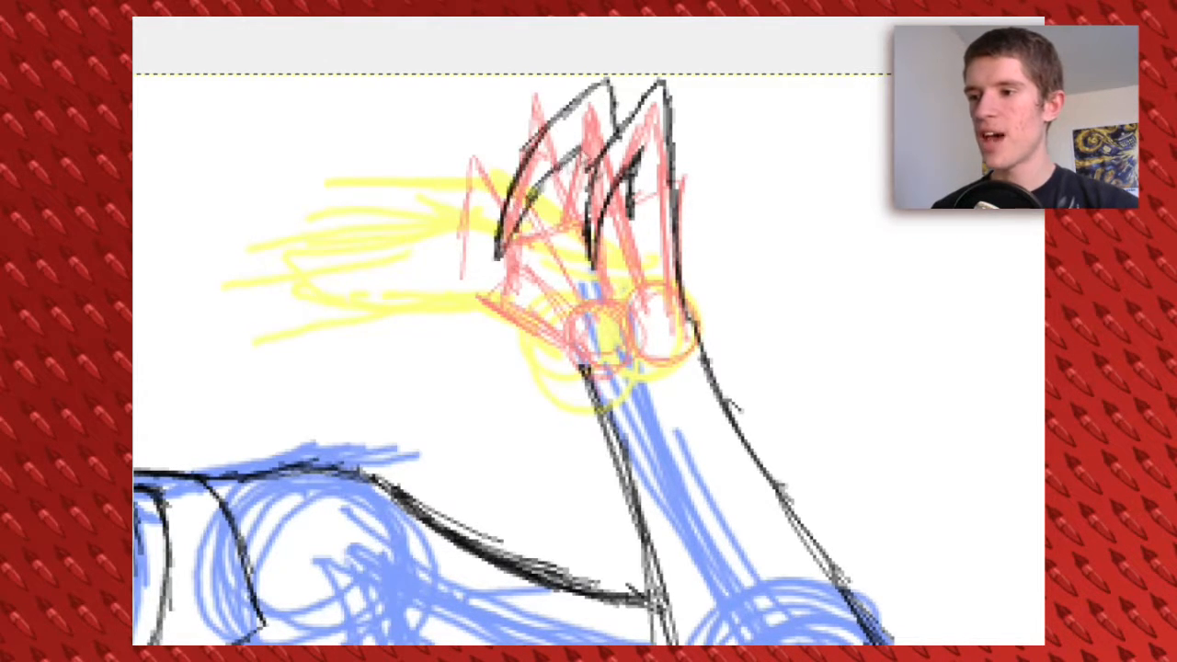
pyautogui.hotkey('ctrl', 'z')
pyautogui.moveTo(555, 117)
pyautogui.mouseDown()
pyautogui.moveTo(487, 145)
pyautogui.moveTo(450, 280)
pyautogui.mouseUp()
pyautogui.moveTo(452, 216); pyautogui.dragTo(447, 305)
pyautogui.moveTo(528, 149)
pyautogui.mouseDown()
pyautogui.moveTo(454, 246)
pyautogui.moveTo(489, 296)
pyautogui.mouseUp()
pyautogui.moveTo(488, 149); pyautogui.dragTo(432, 239)
pyautogui.moveTo(474, 162); pyautogui.dragTo(411, 300)
pyautogui.moveTo(575, 354)
pyautogui.mouseDown()
pyautogui.moveTo(478, 299)
pyautogui.moveTo(470, 221)
pyautogui.moveTo(557, 287)
pyautogui.mouseUp()
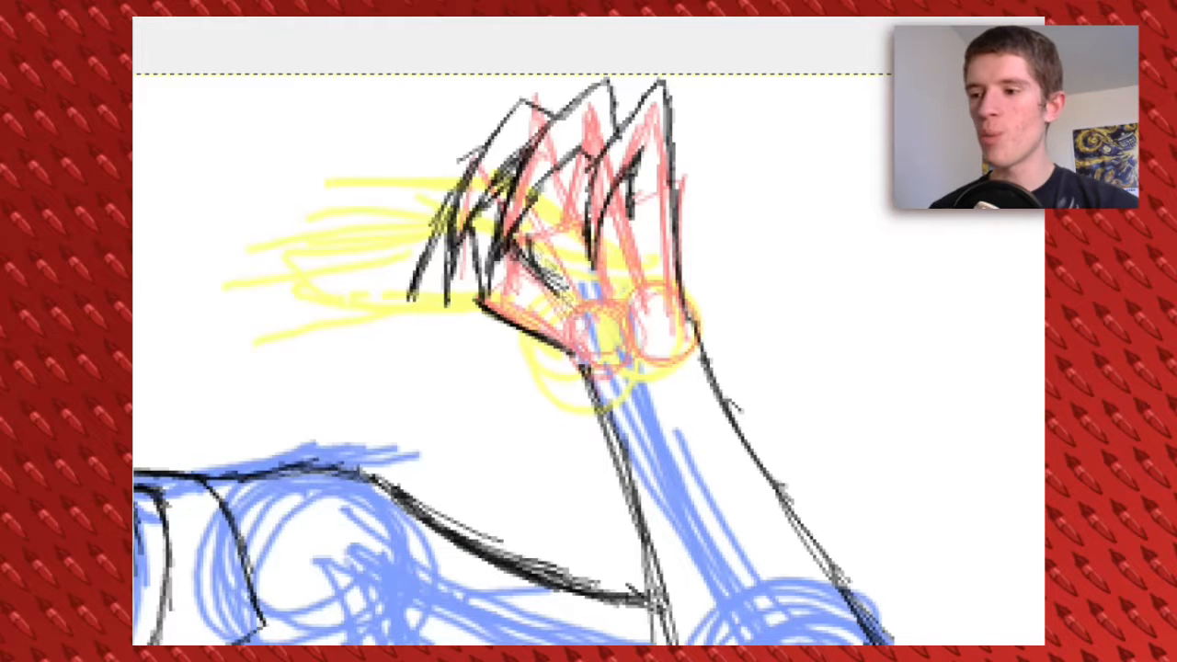
# Ink the knuckle line on the raised hand and thicken its two outermost drooping claws with black strokes
pyautogui.moveTo(520, 241); pyautogui.dragTo(565, 290)
pyautogui.moveTo(453, 195); pyautogui.dragTo(417, 315)
pyautogui.moveTo(454, 228); pyautogui.dragTo(445, 323)
pyautogui.moveTo(446, 199); pyautogui.dragTo(418, 311)
pyautogui.moveTo(438, 217); pyautogui.dragTo(411, 316)
# Ink the raised hand's inner palm lines from the wrist up towards the base of the upright claws
pyautogui.moveTo(570, 367)
pyautogui.mouseDown()
pyautogui.moveTo(480, 270)
pyautogui.moveTo(596, 216)
pyautogui.mouseUp()
pyautogui.moveTo(553, 254); pyautogui.dragTo(601, 192)
pyautogui.moveTo(601, 195)
pyautogui.mouseDown()
pyautogui.moveTo(655, 354)
pyautogui.moveTo(491, 269)
pyautogui.moveTo(604, 196)
pyautogui.mouseUp()
pyautogui.hotkey('ctrl', '-')
pyautogui.hotkey('ctrl', '-')
pyautogui.moveTo(1004, 218); pyautogui.dragTo(1000, 259)
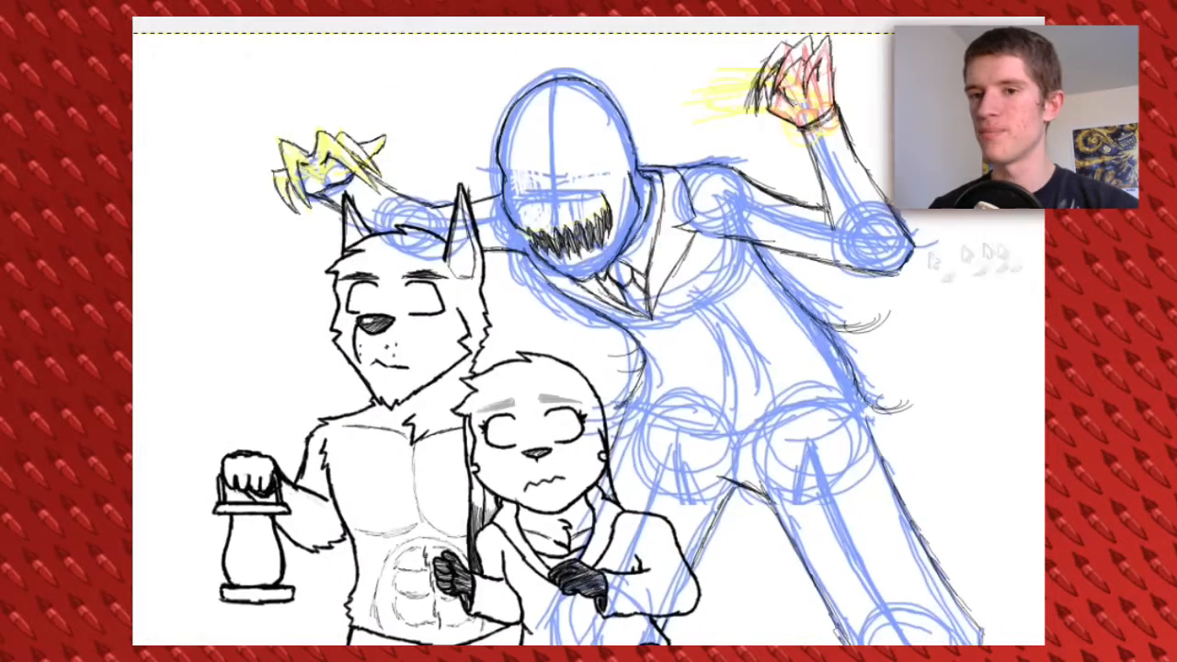